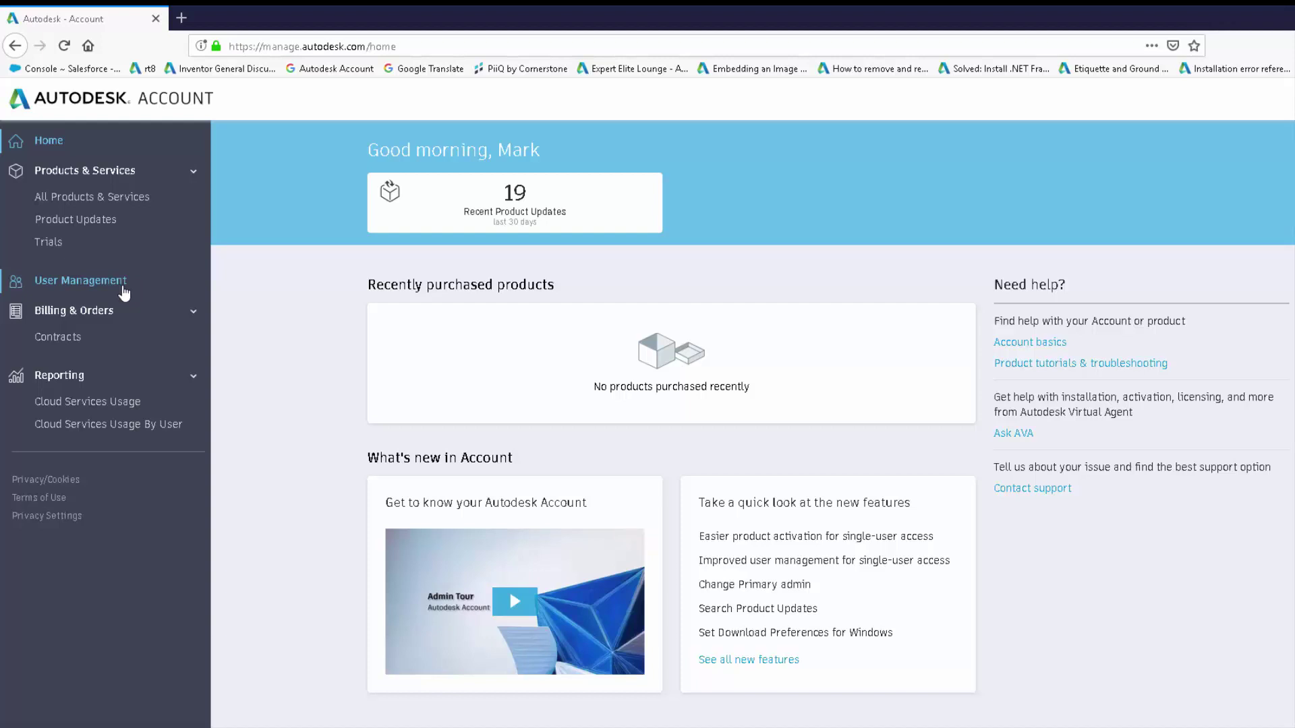
Add a new user in User Management with their email, first name and last name, and save.
{"action": "left_click", "coordinate": [113, 289]}
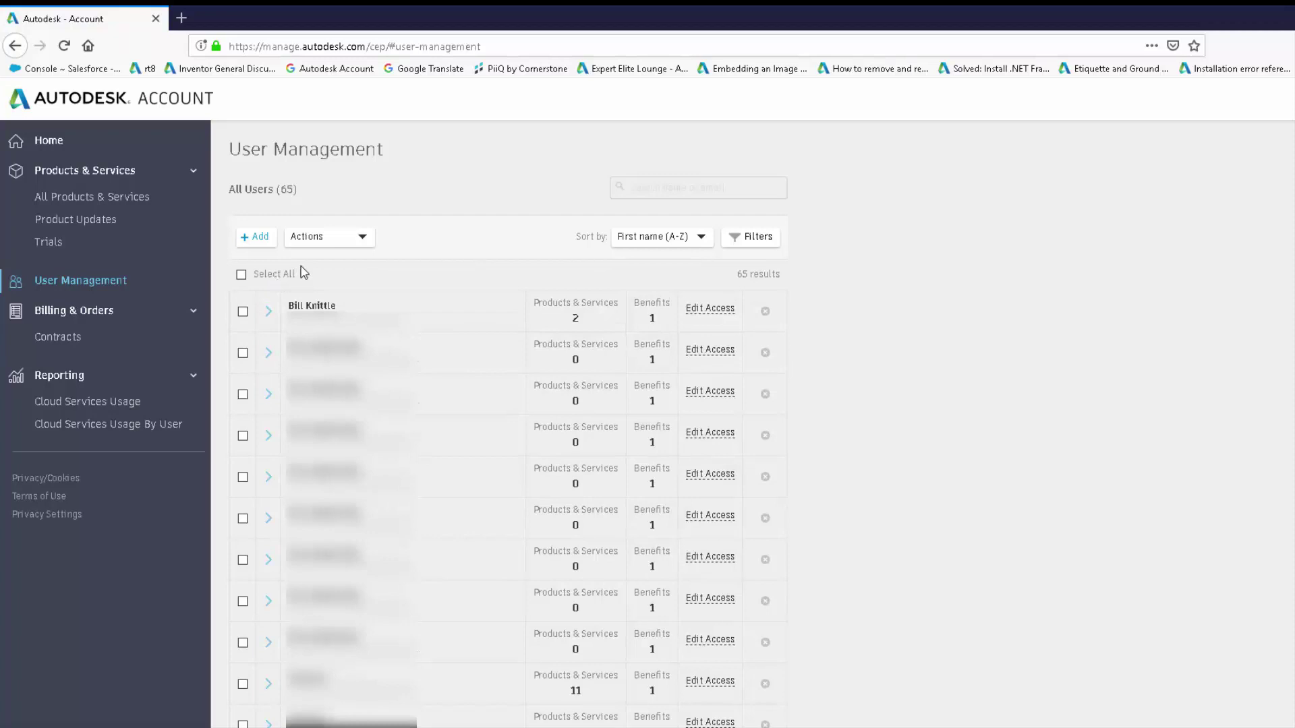
{"action": "left_click", "coordinate": [259, 237]}
{"action": "left_click", "coordinate": [362, 351]}
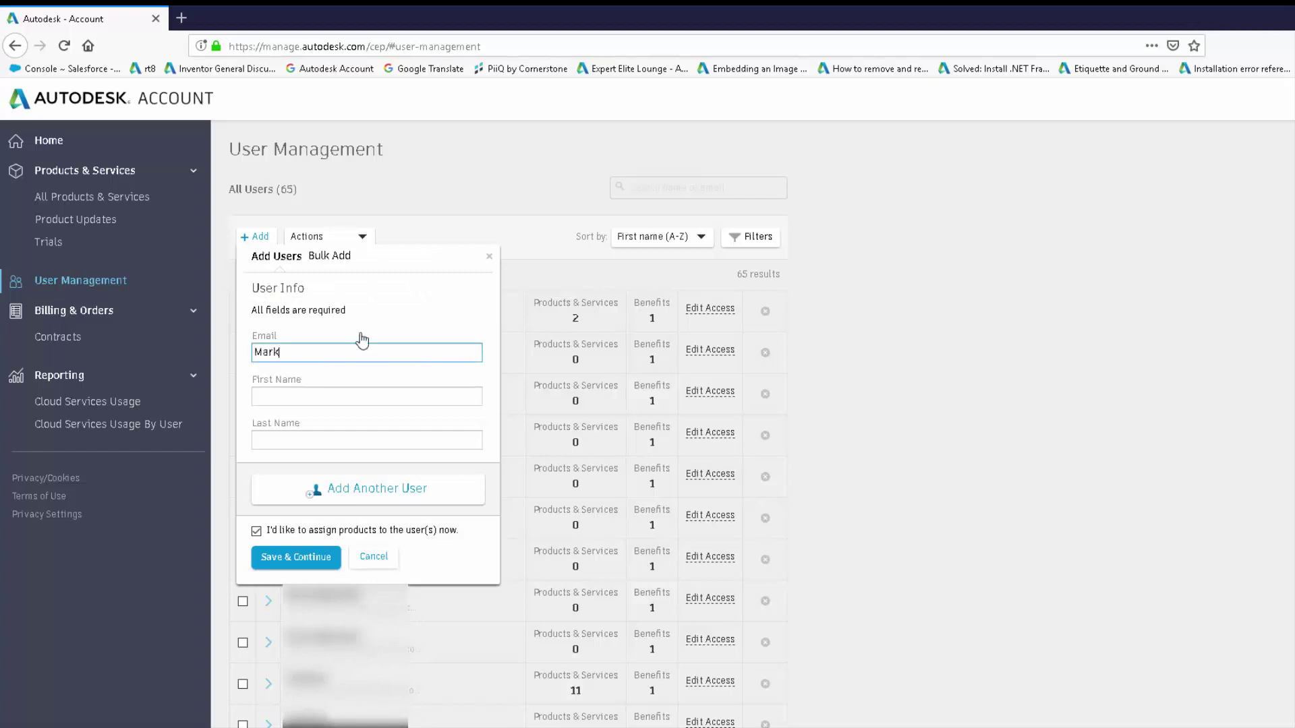
{"action": "key", "text": "Tab"}
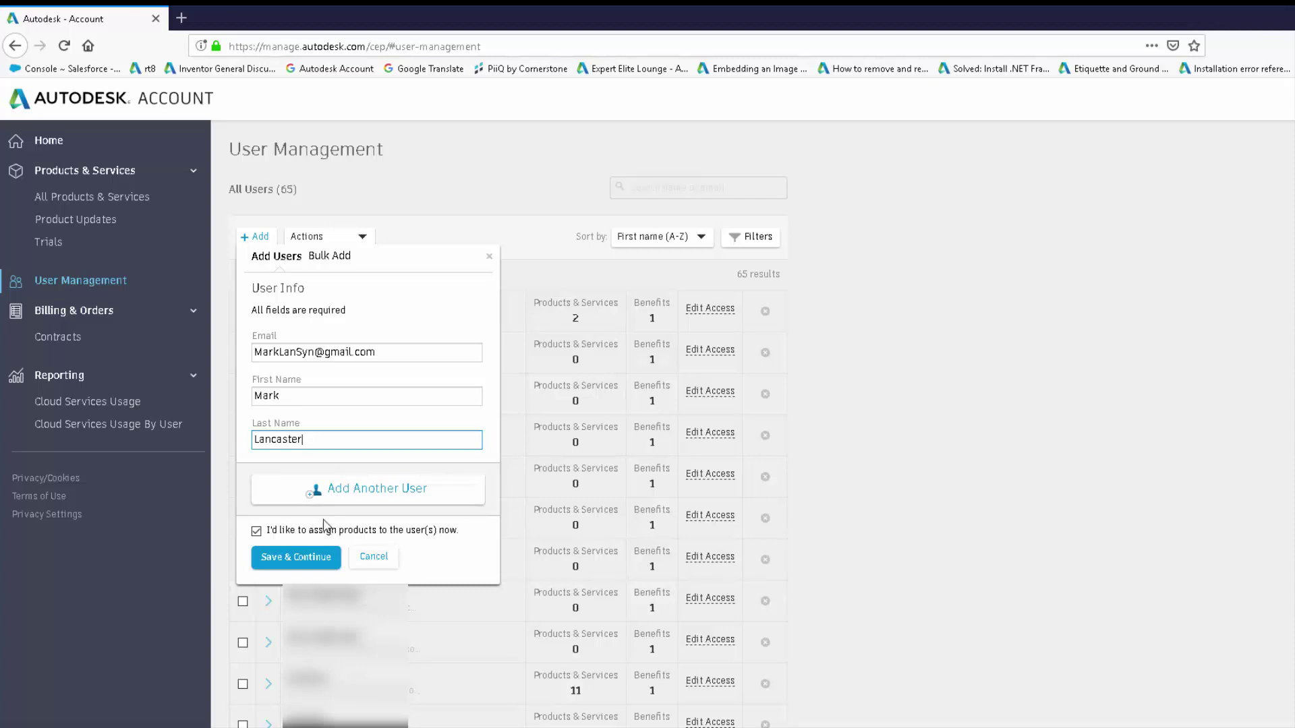
{"action": "left_click", "coordinate": [286, 560]}
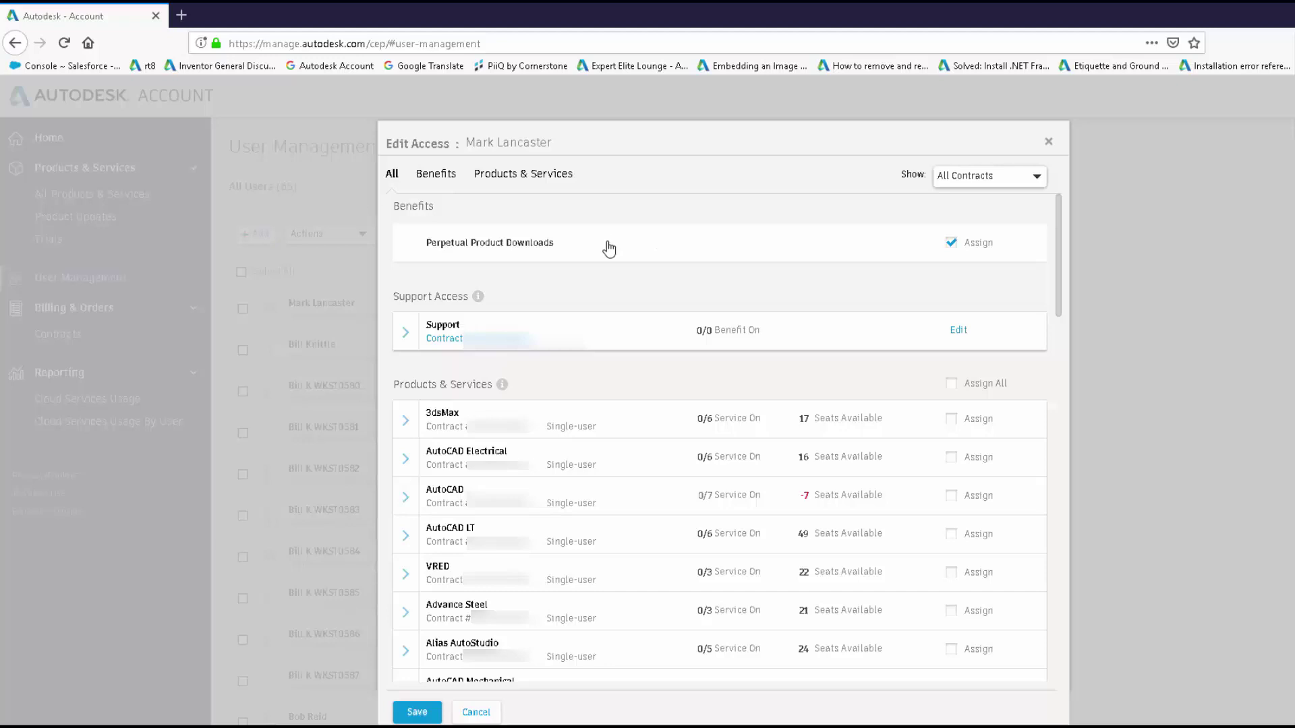
Expand 3dsMax in the Edit Access dialog to list its individual services.
{"action": "mouse_move", "coordinate": [481, 301]}
{"action": "left_click", "coordinate": [407, 427]}
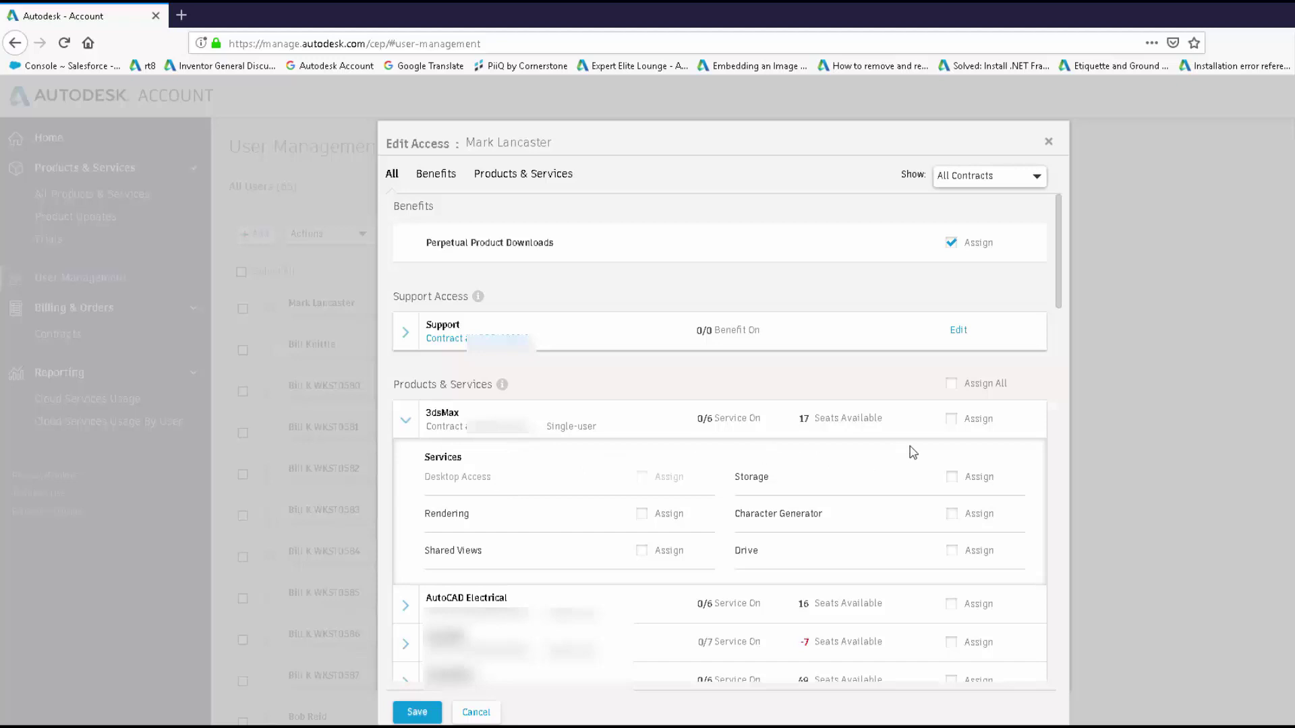
Assign 3dsMax to the user without Storage and Character Generator, and save the access.
{"action": "left_click", "coordinate": [952, 422]}
{"action": "left_click", "coordinate": [951, 519]}
{"action": "left_click", "coordinate": [952, 478]}
{"action": "left_click", "coordinate": [418, 712]}
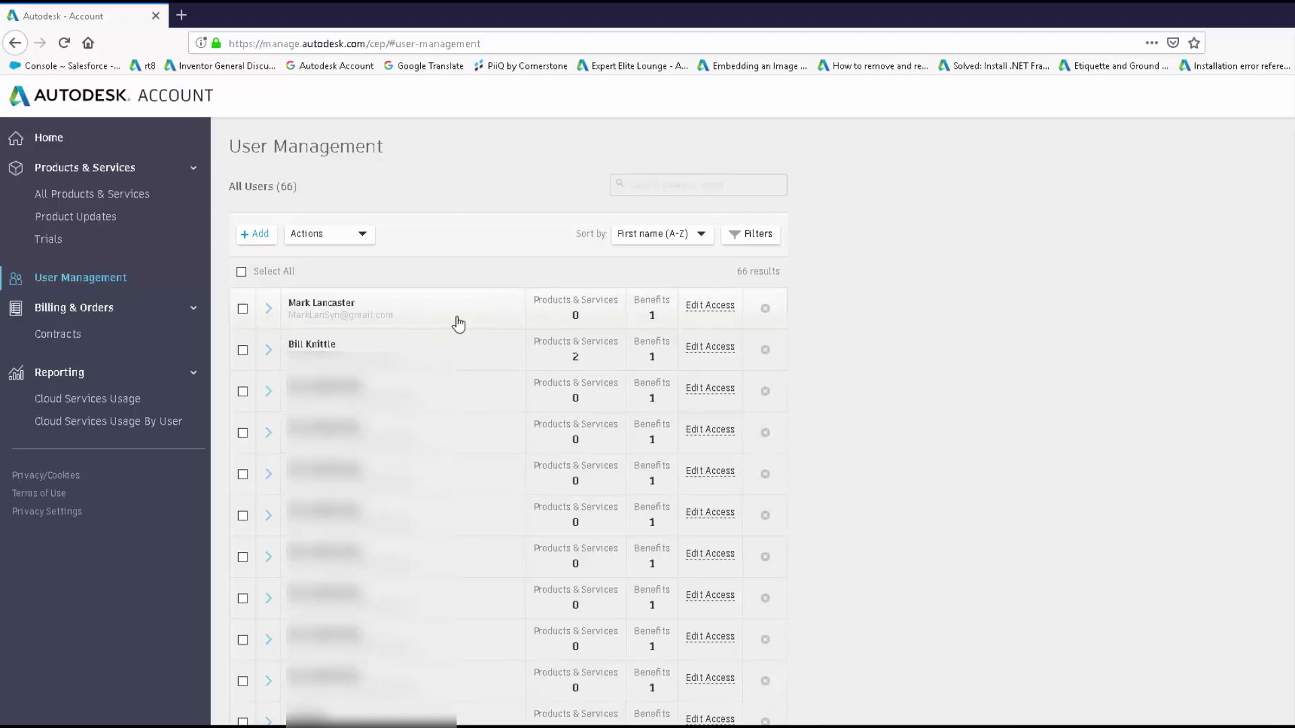
Reload the page and scroll the user list to see all 66 users.
{"action": "left_click", "coordinate": [64, 45]}
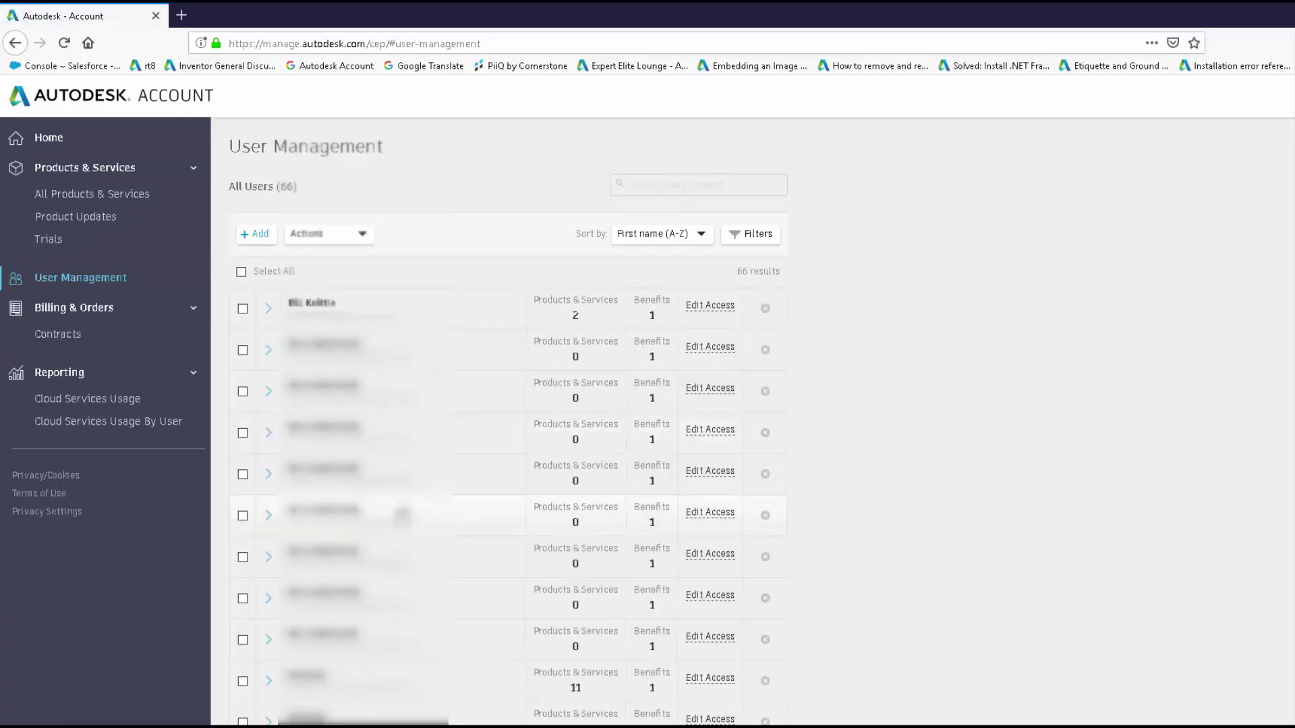
{"action": "scroll", "coordinate": [529, 415], "scroll_direction": "down", "scroll_amount": 6}
{"action": "scroll", "coordinate": [407, 526], "scroll_direction": "down", "scroll_amount": 10}
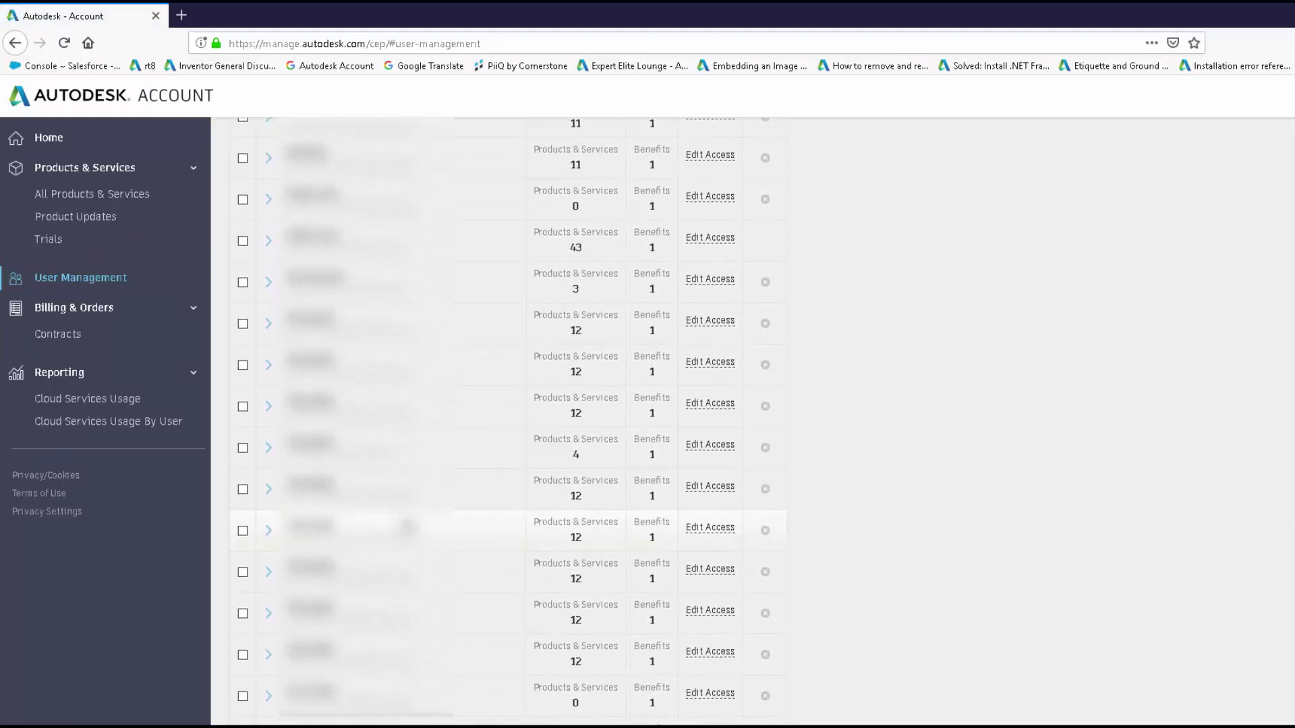
{"action": "scroll", "coordinate": [405, 528], "scroll_direction": "down", "scroll_amount": 6}
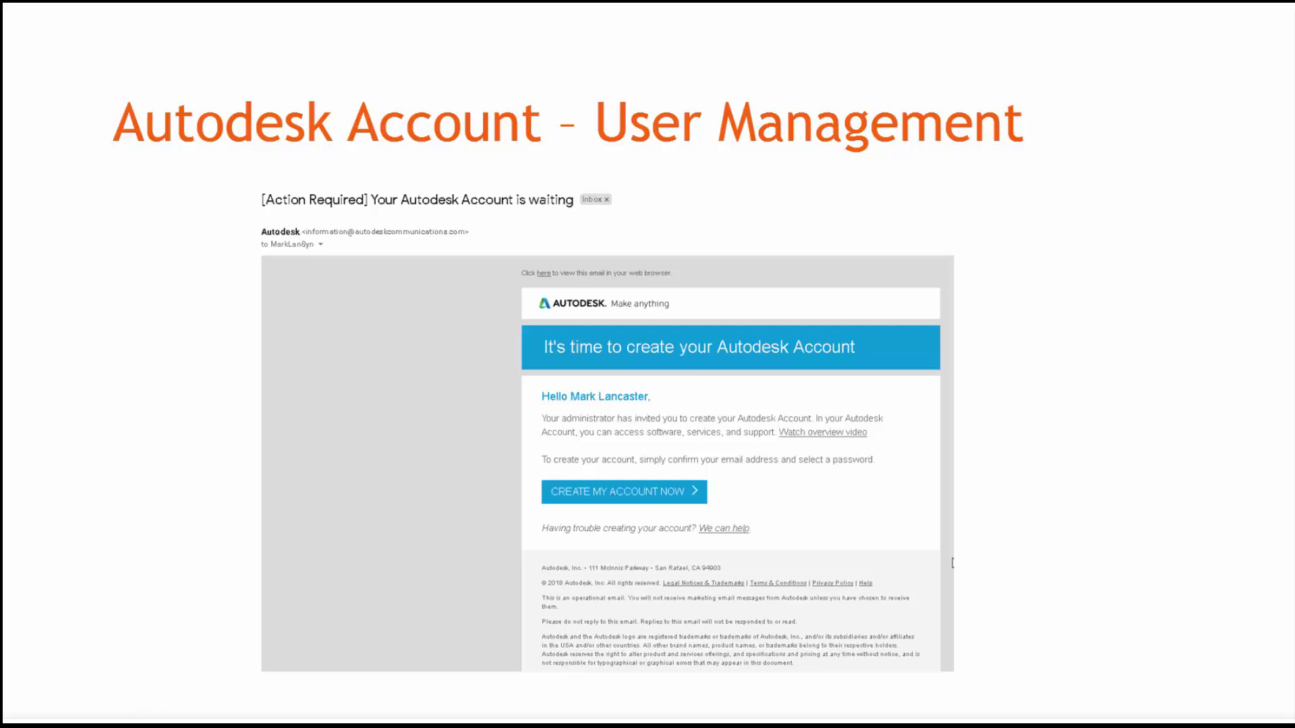
Advance the slideshow to the access-change confirmation email example.
{"action": "key", "text": "Right"}
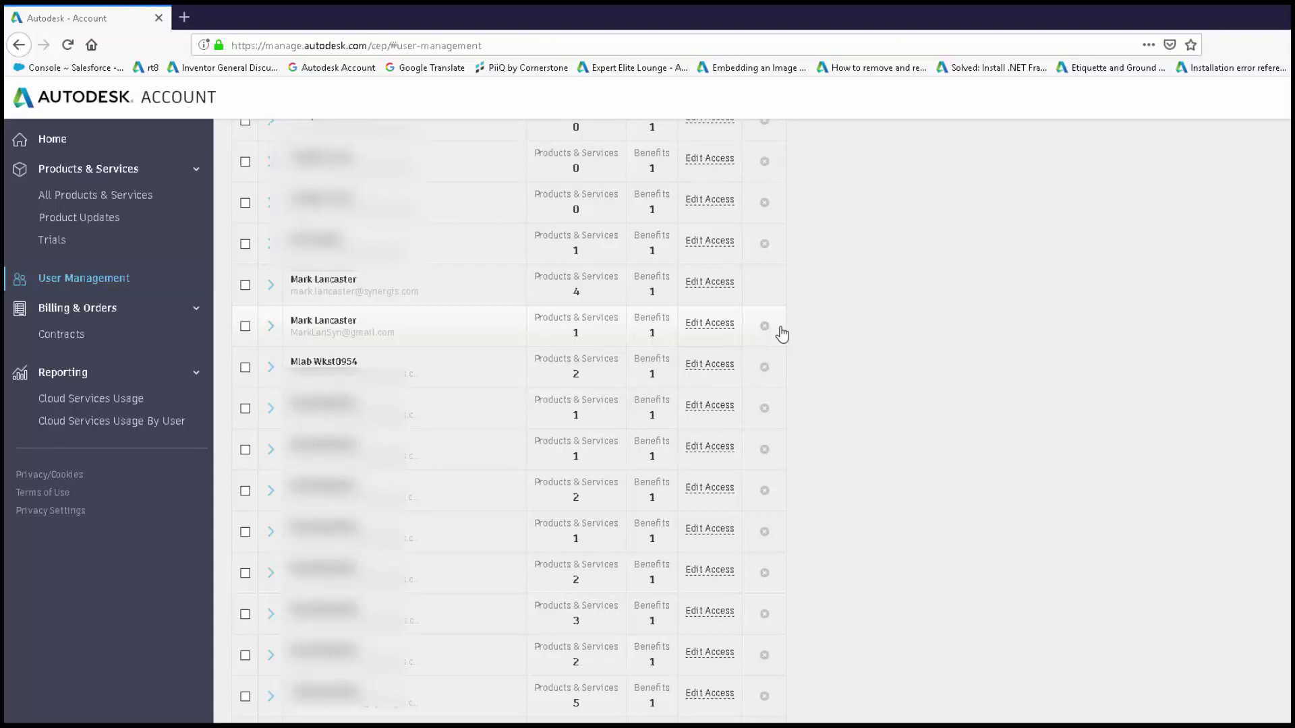
Remove Perpetual Product Downloads and 3dsMax from the new user's access and save.
{"action": "left_click", "coordinate": [715, 330]}
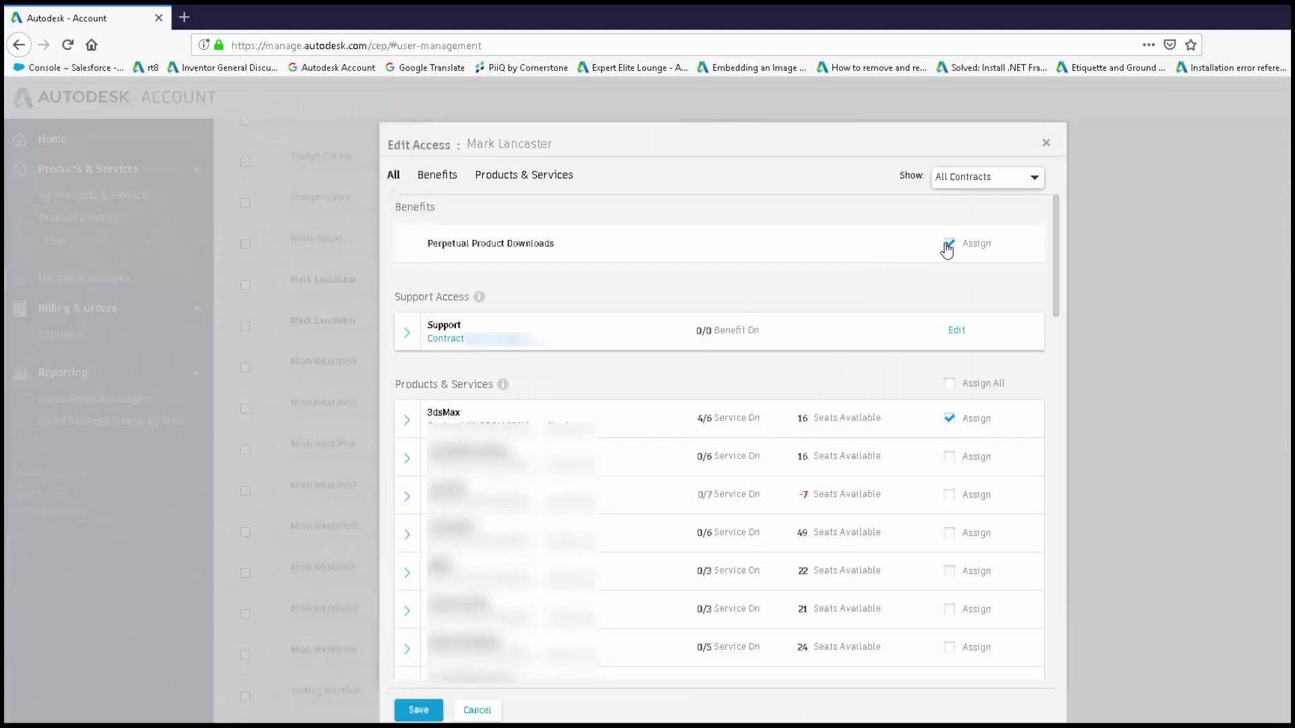
{"action": "left_click", "coordinate": [951, 244]}
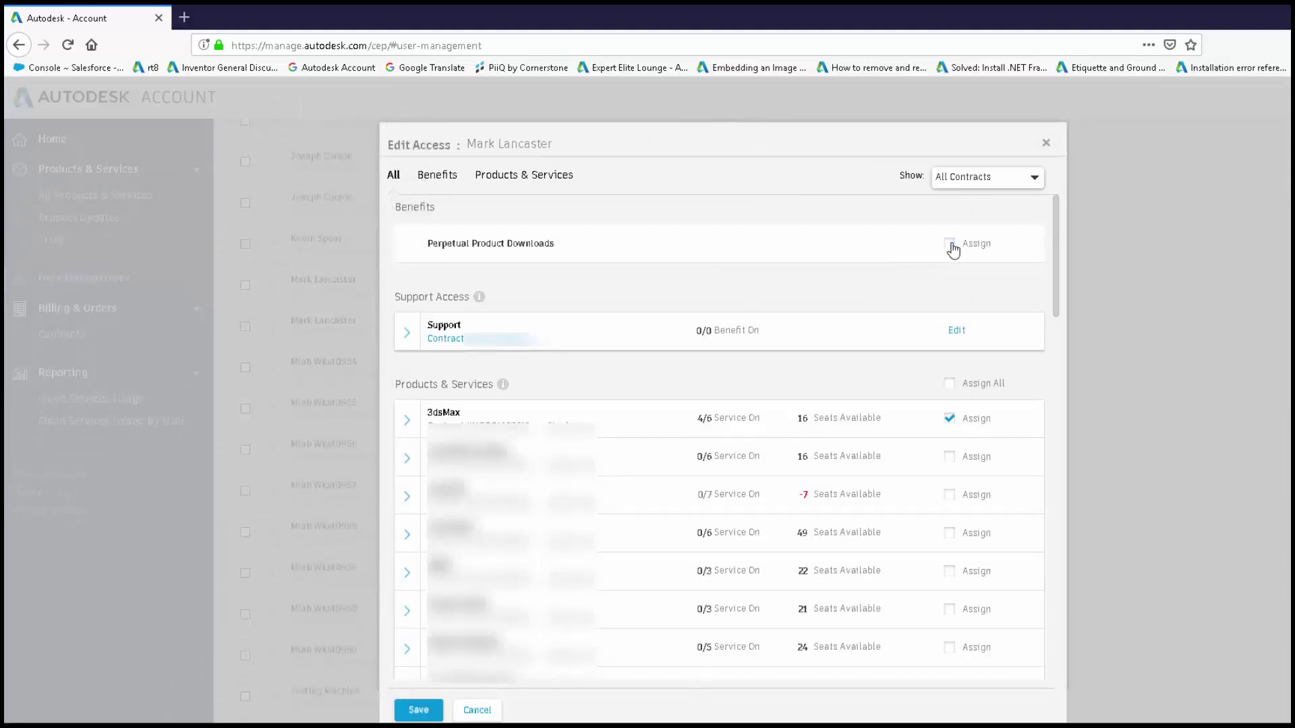
{"action": "left_click", "coordinate": [950, 419]}
{"action": "left_click", "coordinate": [419, 711]}
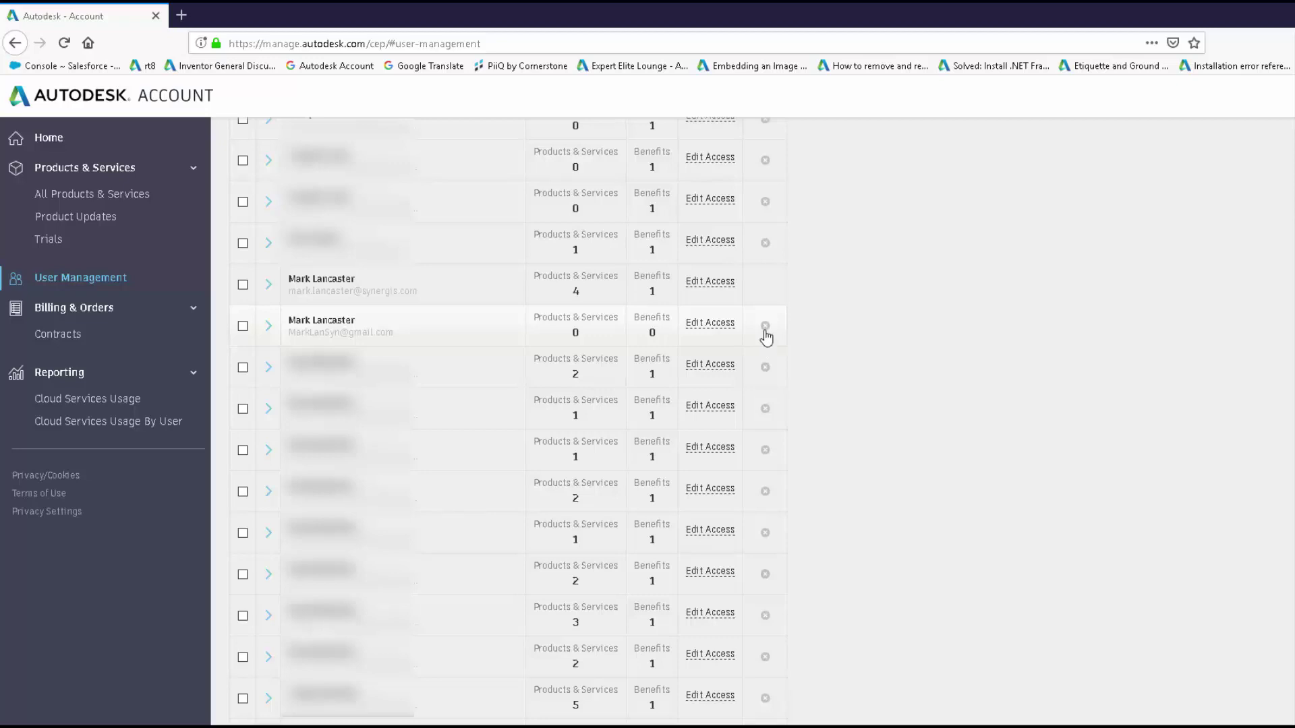
Remove the newly added user from the list, confirming the deletion.
{"action": "left_click", "coordinate": [765, 327]}
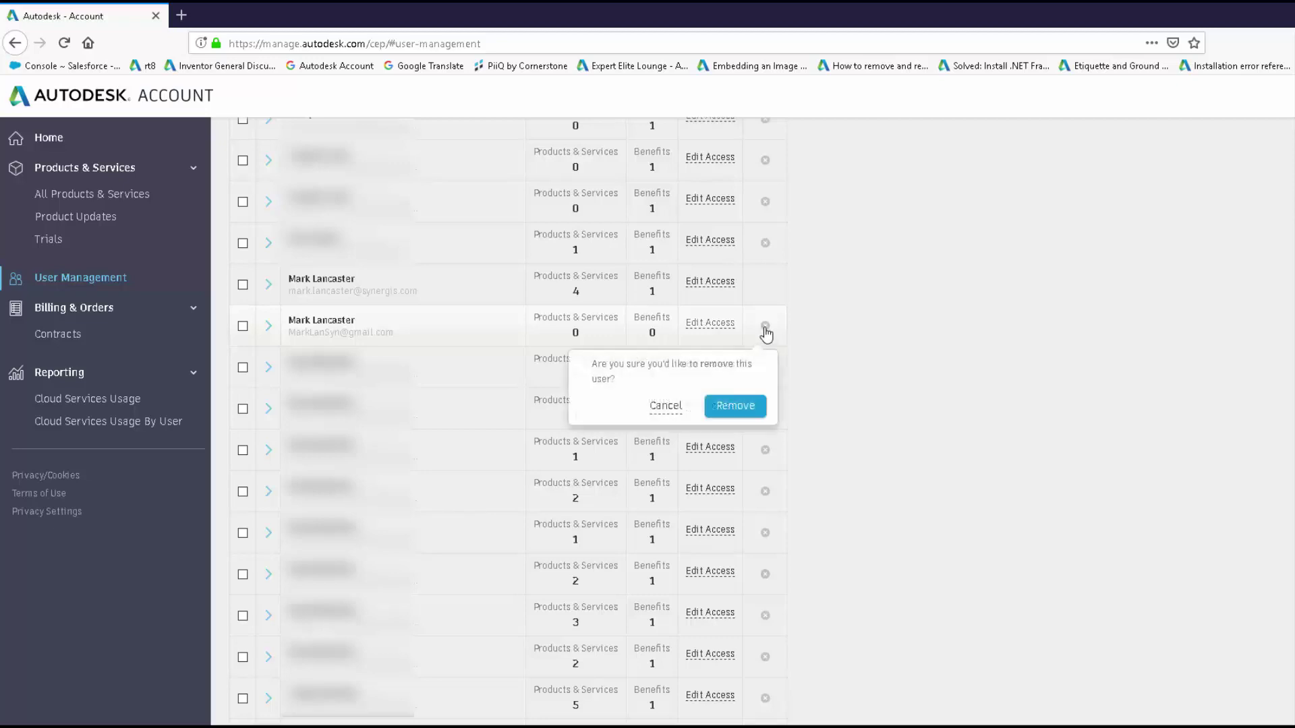
{"action": "left_click", "coordinate": [739, 404]}
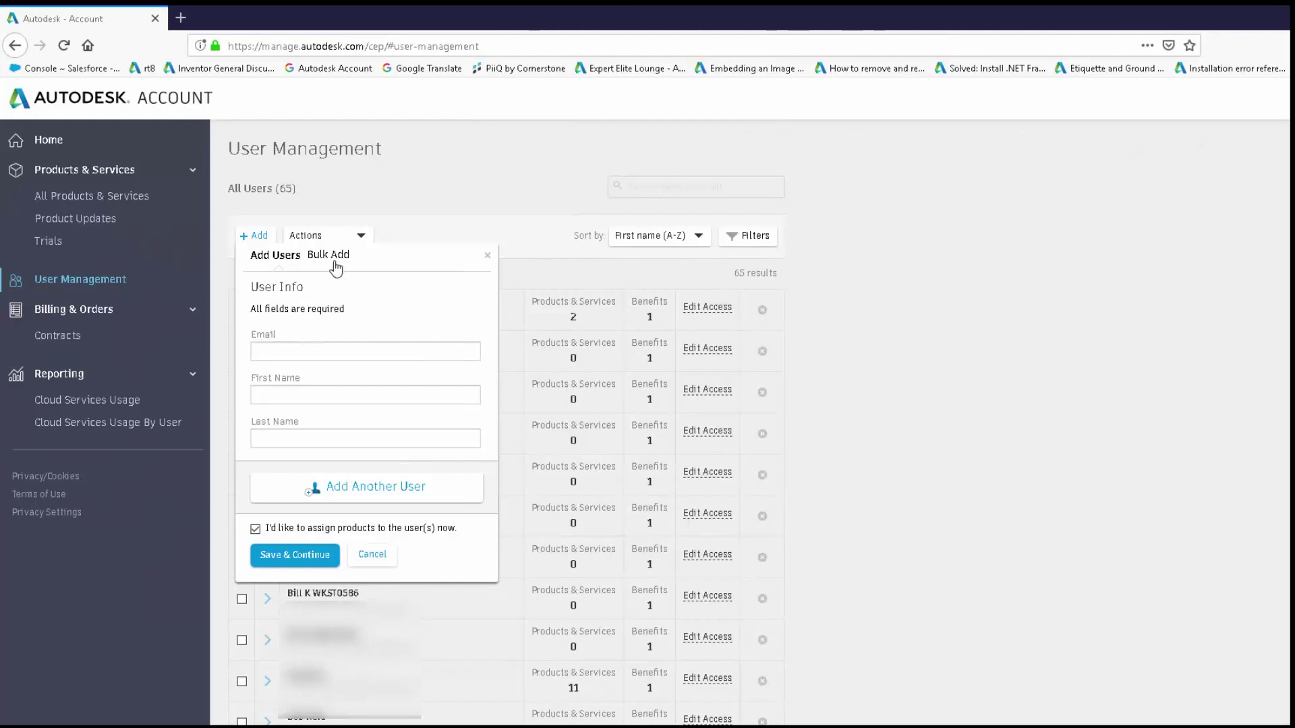
Enter the first user's email, first name and last name, and queue them with Add Another User.
{"action": "left_click", "coordinate": [280, 355]}
{"action": "key", "text": "Tab"}
{"action": "key", "text": "Tab"}
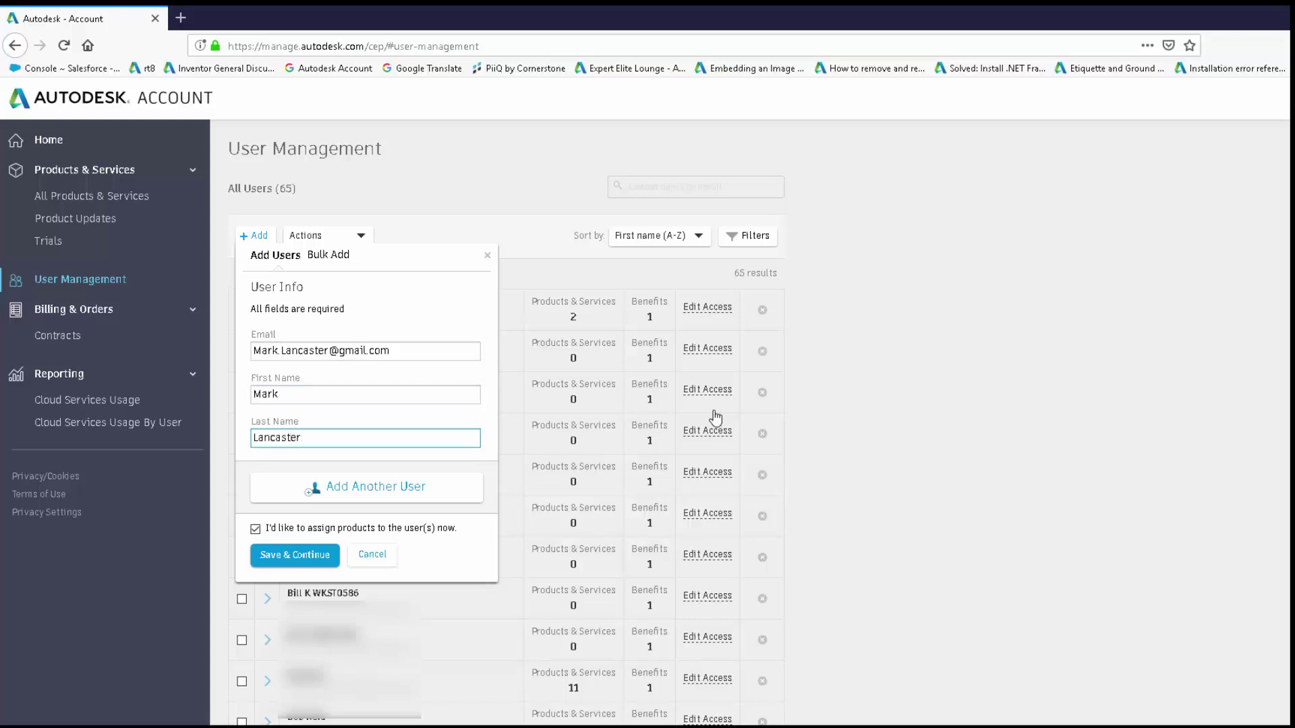
{"action": "left_click", "coordinate": [375, 494]}
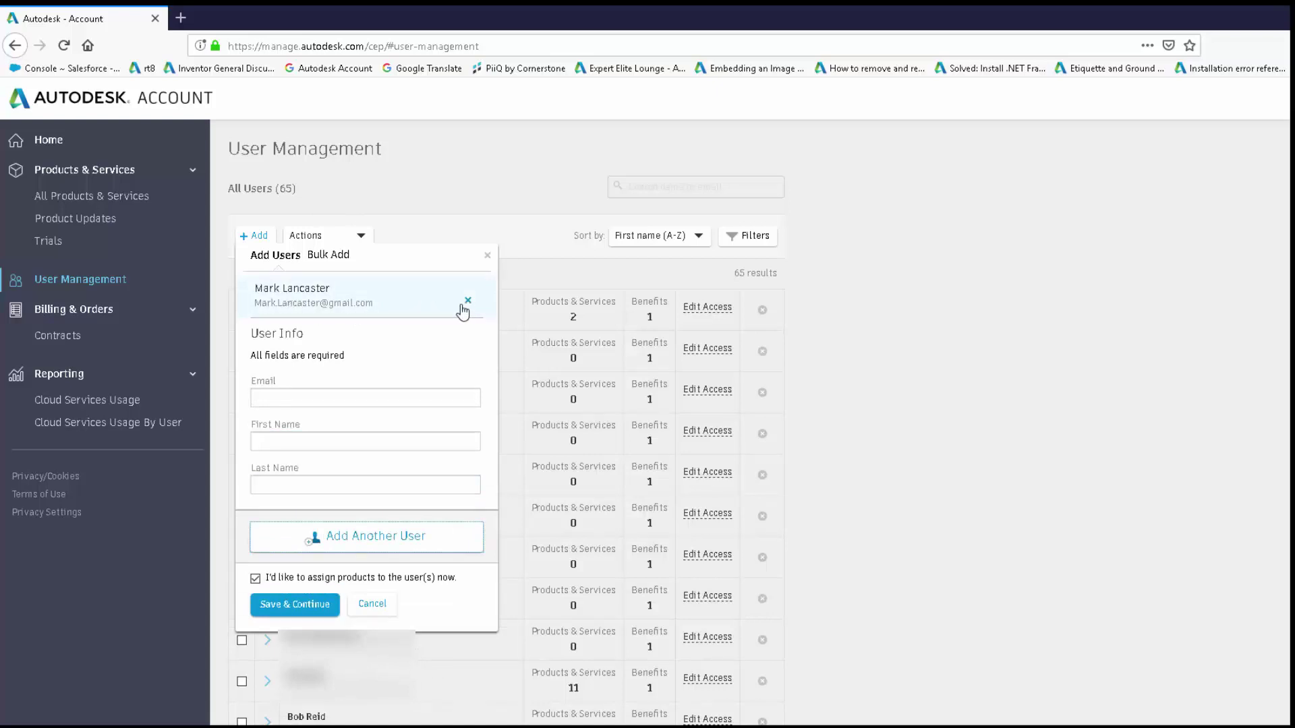
Fill in a second user's email, first name and last name, and queue that user.
{"action": "left_click", "coordinate": [268, 396]}
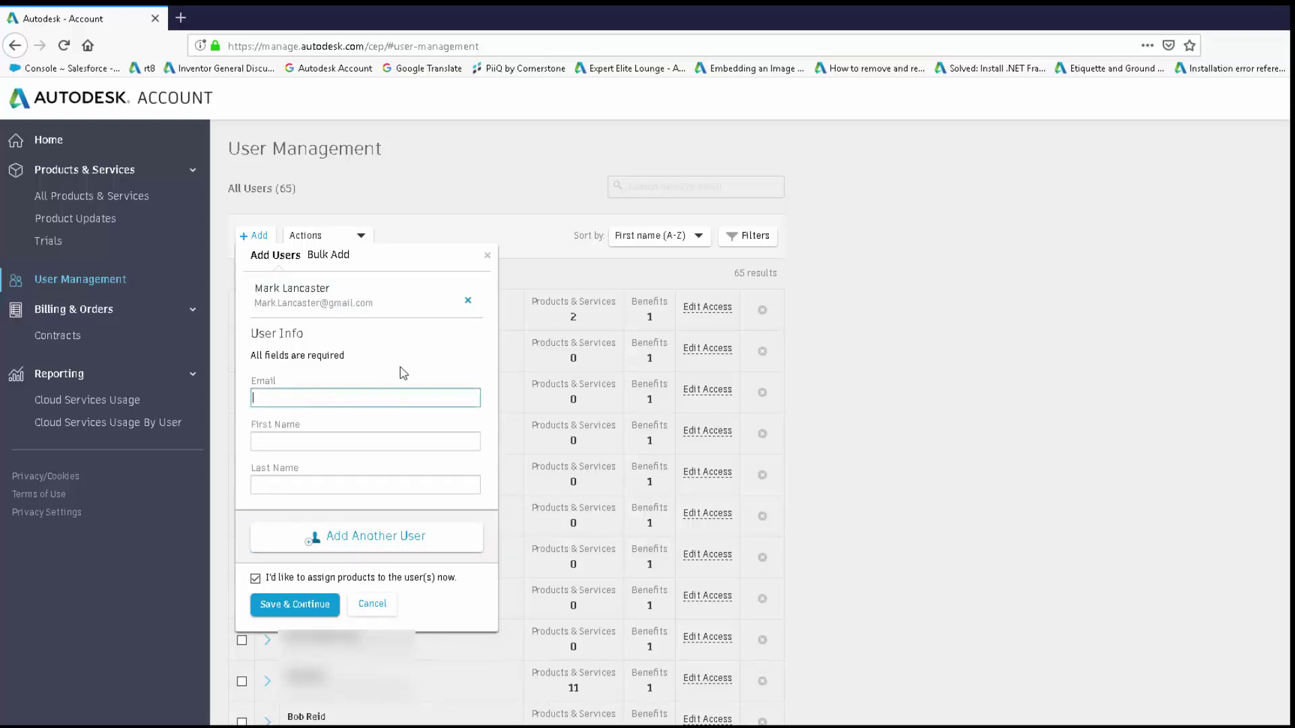
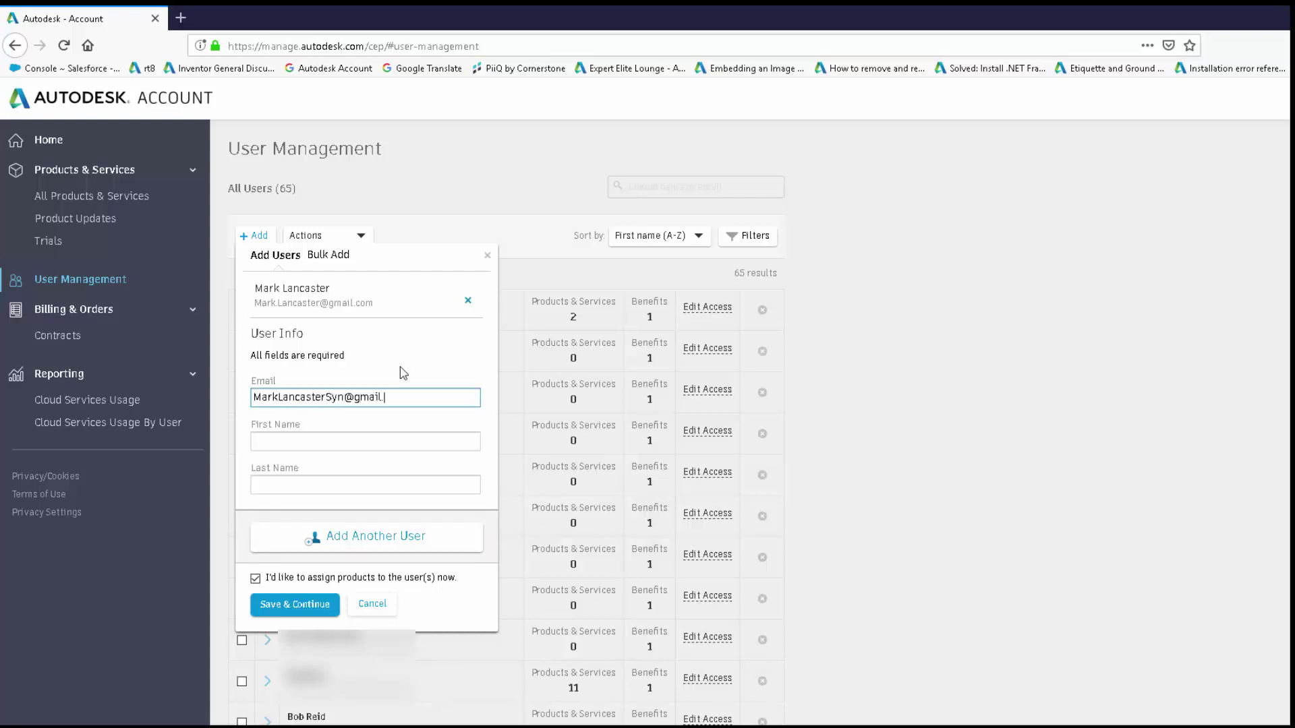
{"action": "key", "text": "Tab"}
{"action": "key", "text": "Tab"}
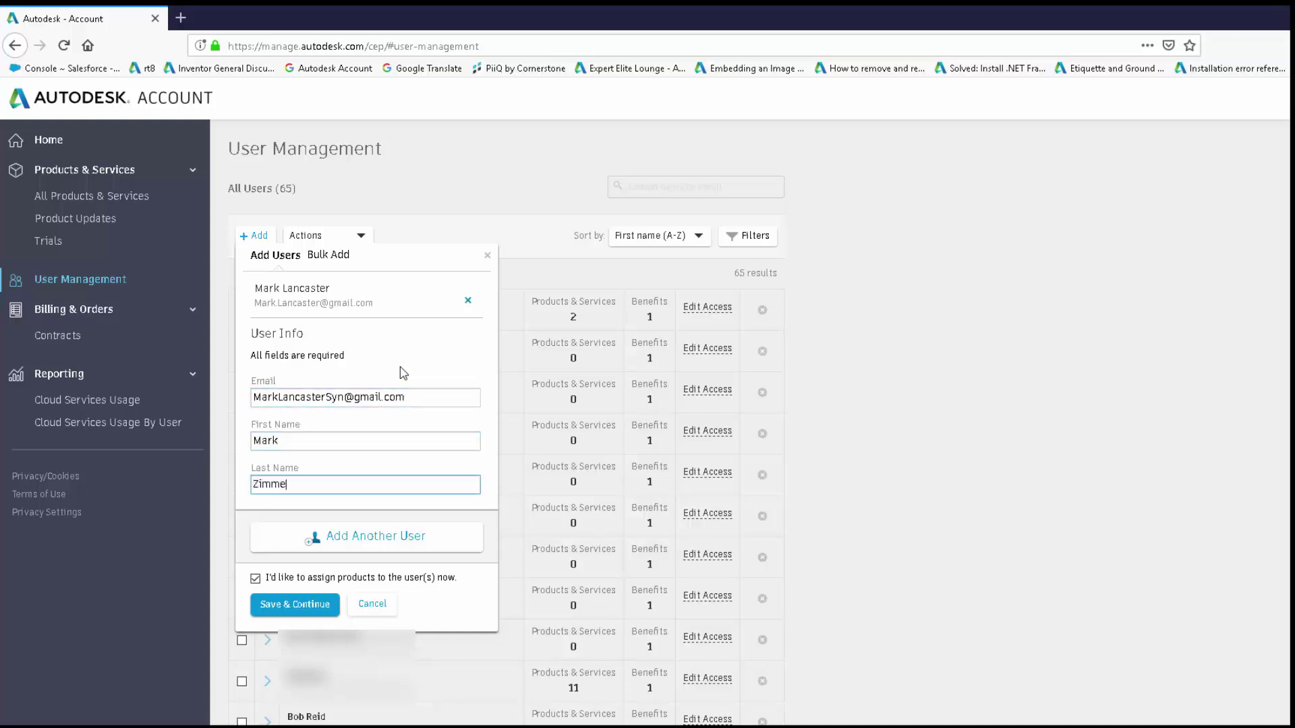
{"action": "left_click", "coordinate": [342, 543]}
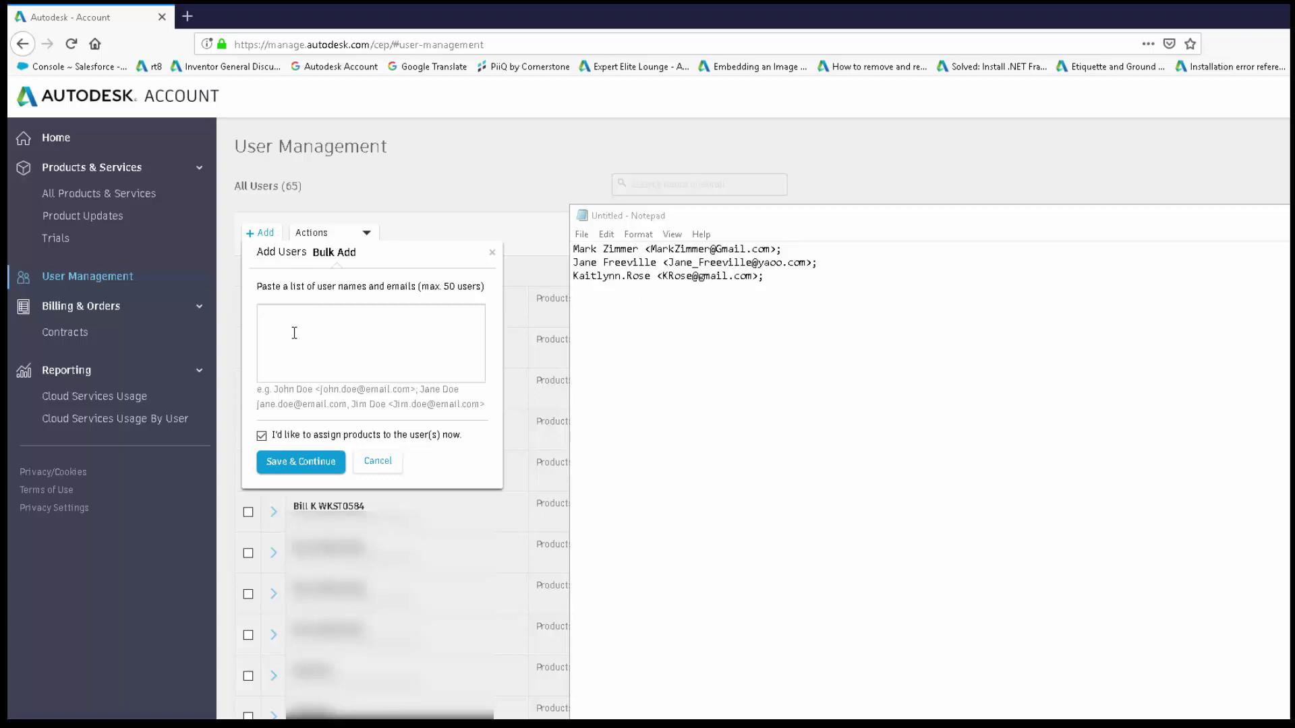
Copy the three users' names and emails from Notepad into the Bulk Add box.
{"action": "left_click_drag", "start_coordinate": [766, 278], "coordinate": [573, 251]}
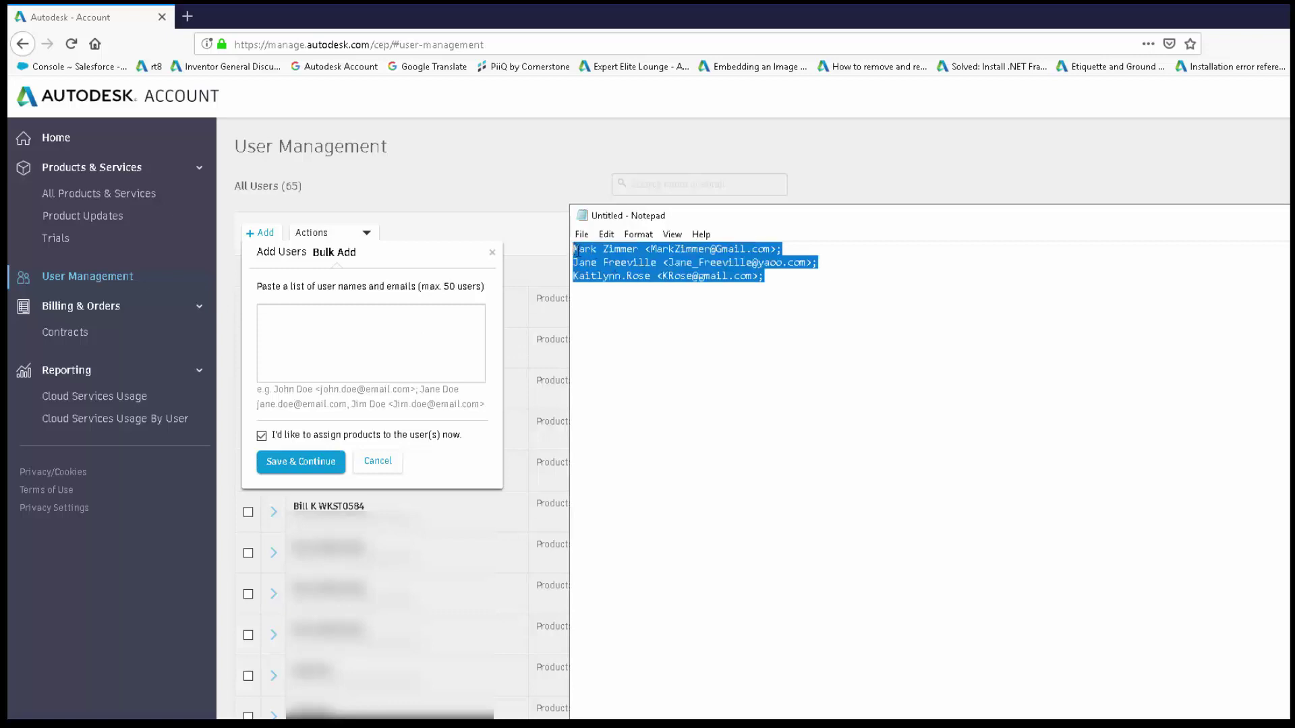
{"action": "right_click", "coordinate": [582, 249]}
{"action": "left_click", "coordinate": [619, 298]}
{"action": "left_click", "coordinate": [282, 321]}
{"action": "right_click", "coordinate": [282, 321]}
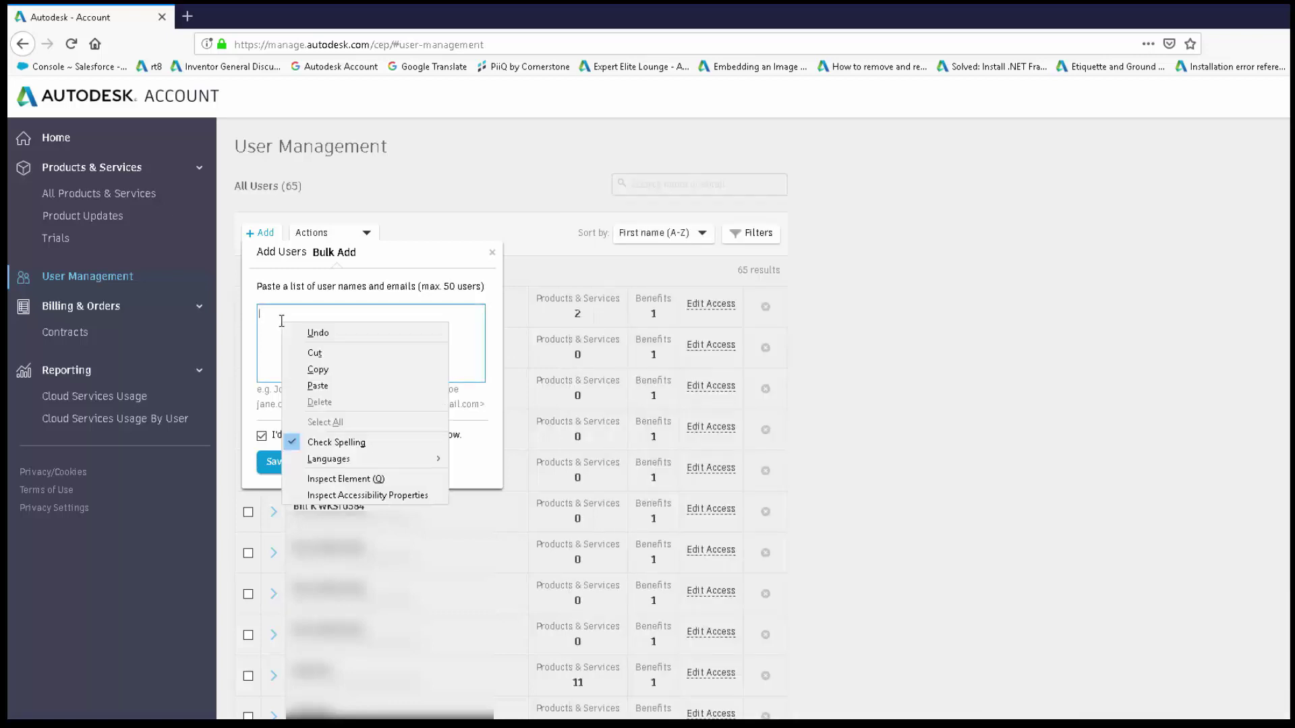
{"action": "left_click", "coordinate": [321, 382]}
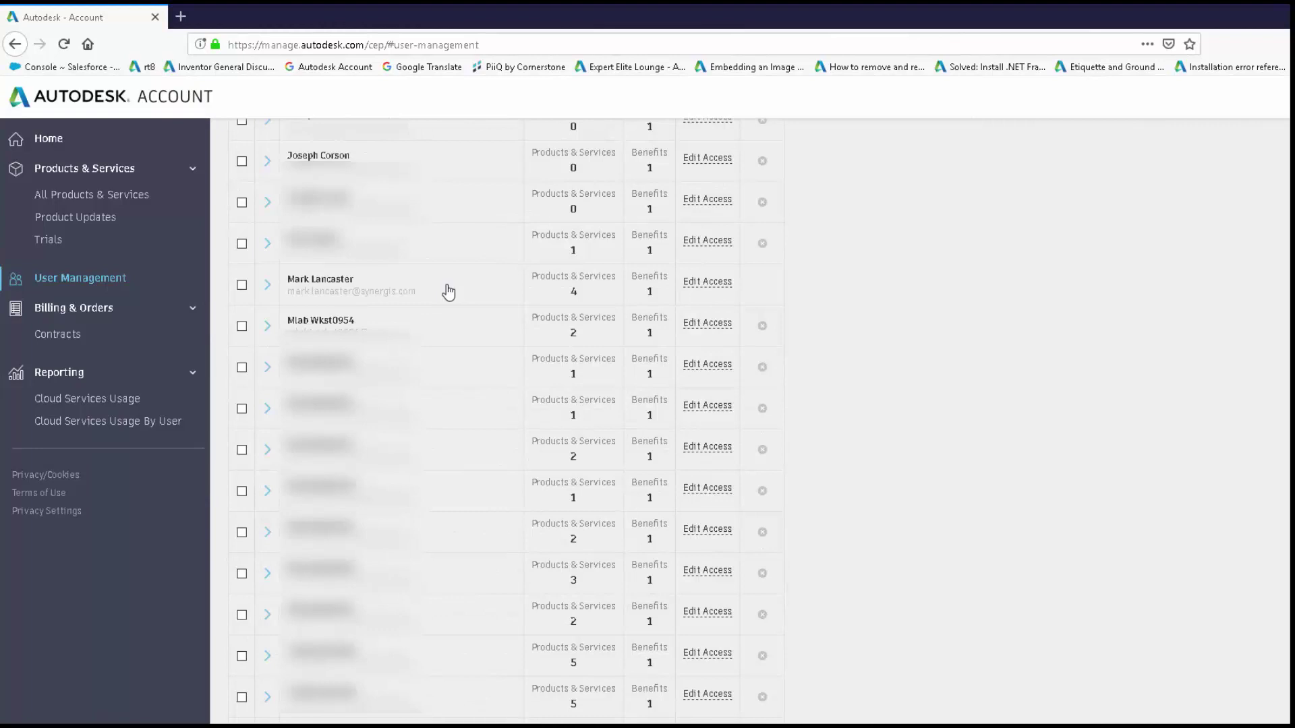
{"action": "left_click", "coordinate": [267, 288]}
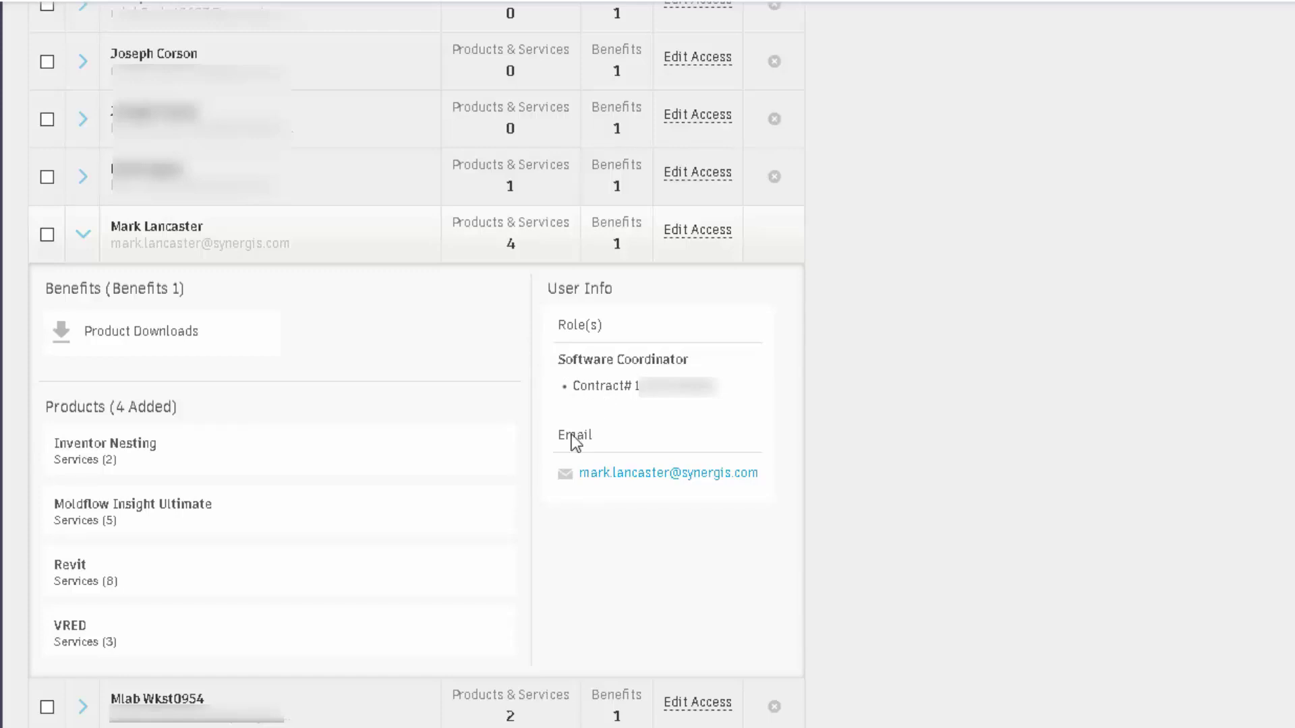
{"action": "left_click", "coordinate": [332, 264]}
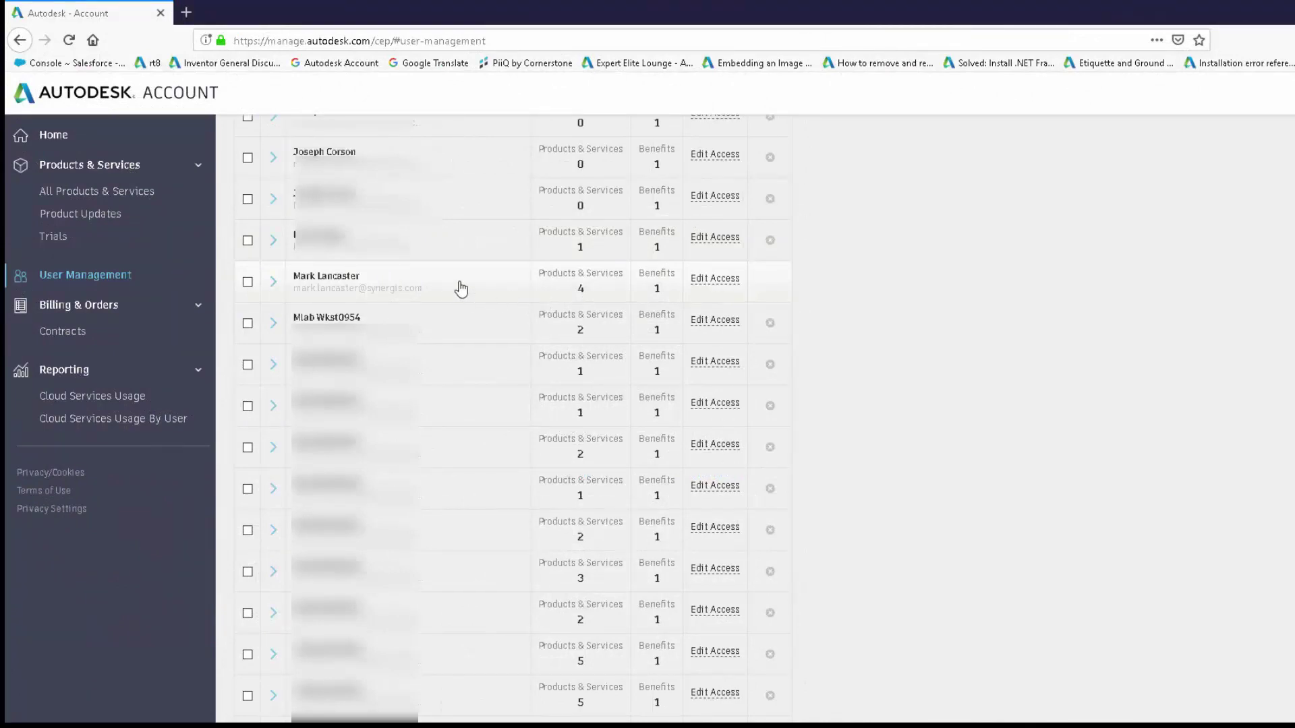
{"action": "left_click", "coordinate": [716, 283]}
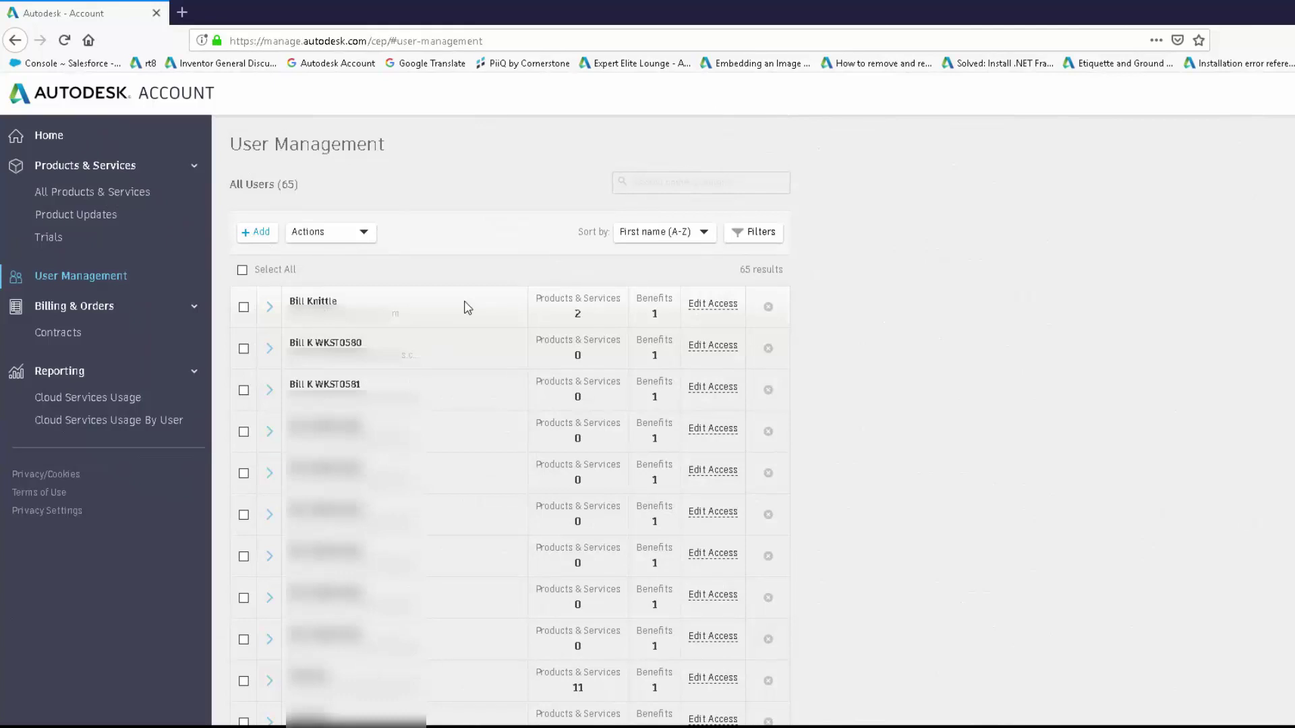
{"action": "left_click", "coordinate": [244, 308]}
{"action": "left_click", "coordinate": [244, 349]}
{"action": "left_click", "coordinate": [244, 391]}
{"action": "left_click", "coordinate": [364, 234]}
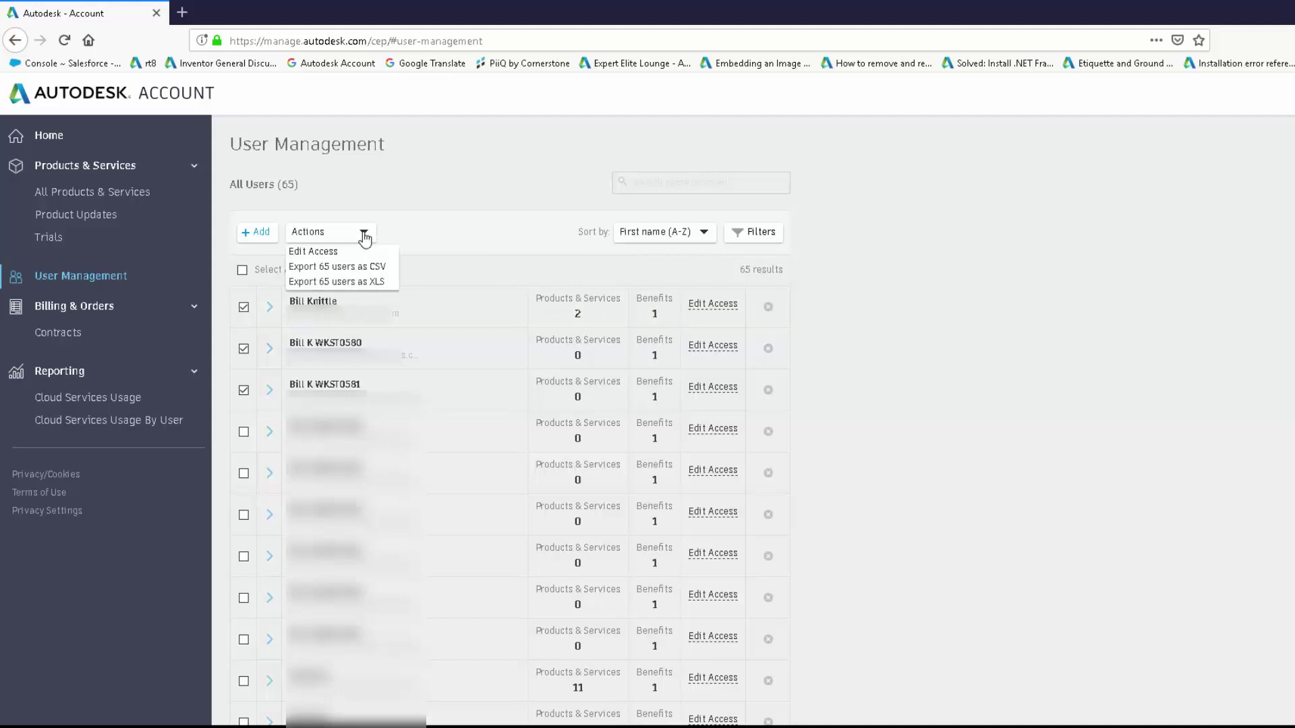
{"action": "left_click", "coordinate": [320, 254]}
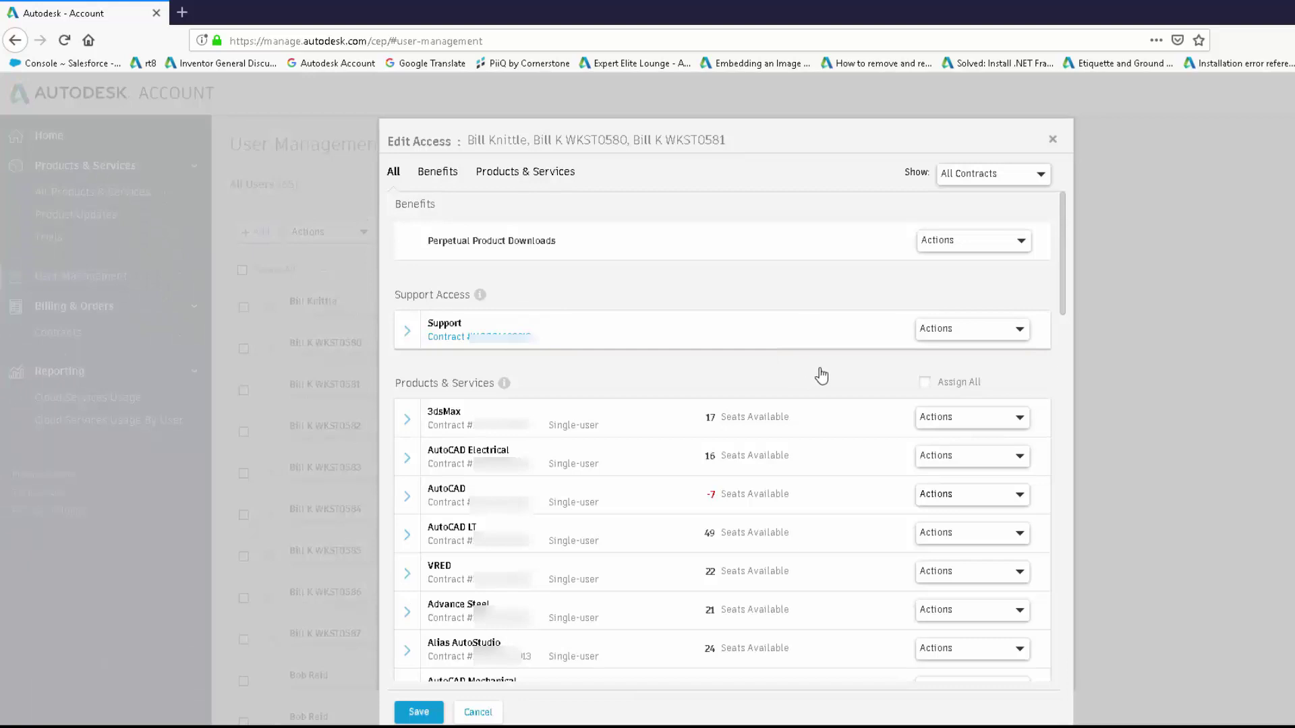
{"action": "left_click", "coordinate": [1020, 419]}
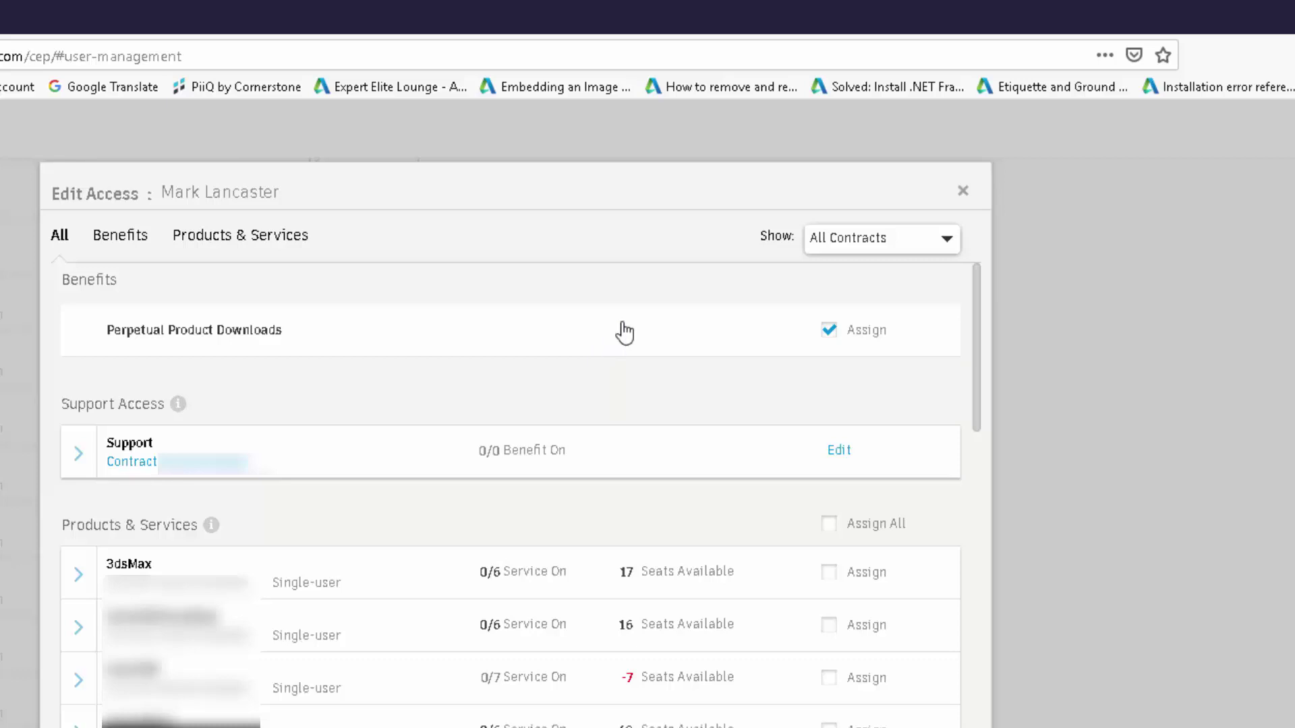
{"action": "left_click", "coordinate": [948, 240]}
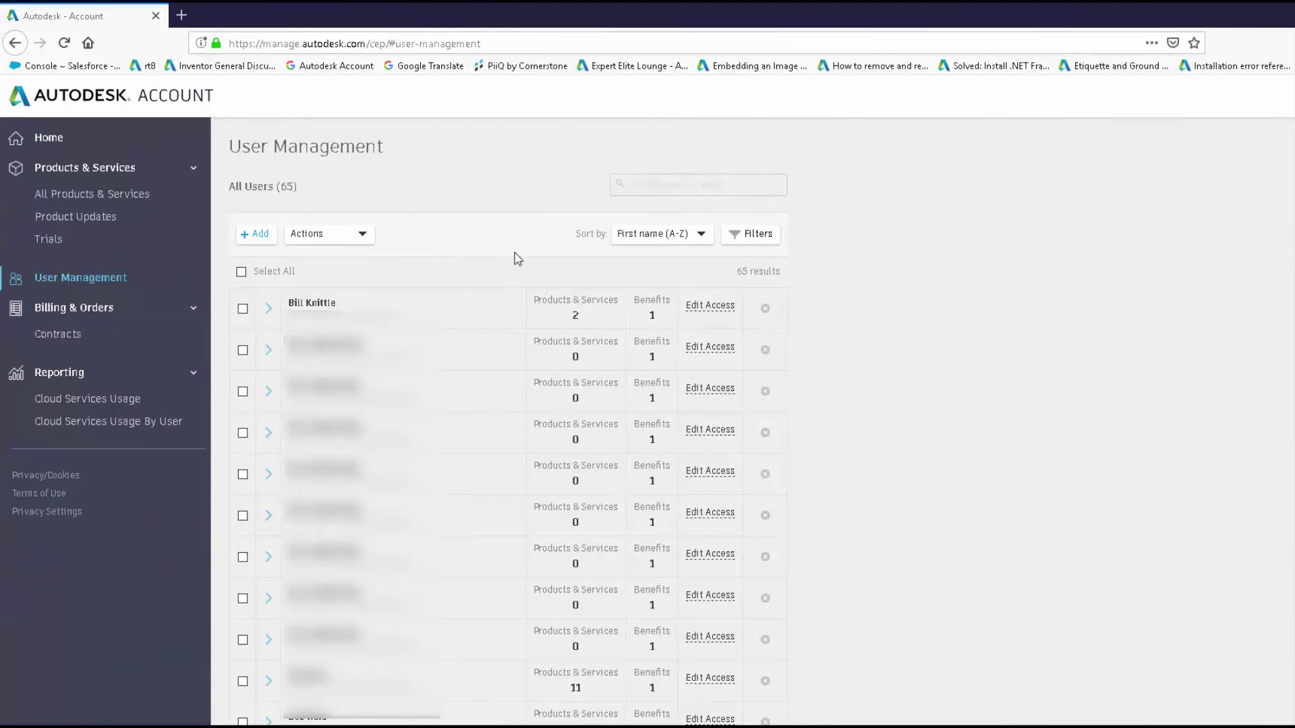
Look through the Actions and Sort by dropdown options without choosing any.
{"action": "left_click", "coordinate": [362, 236]}
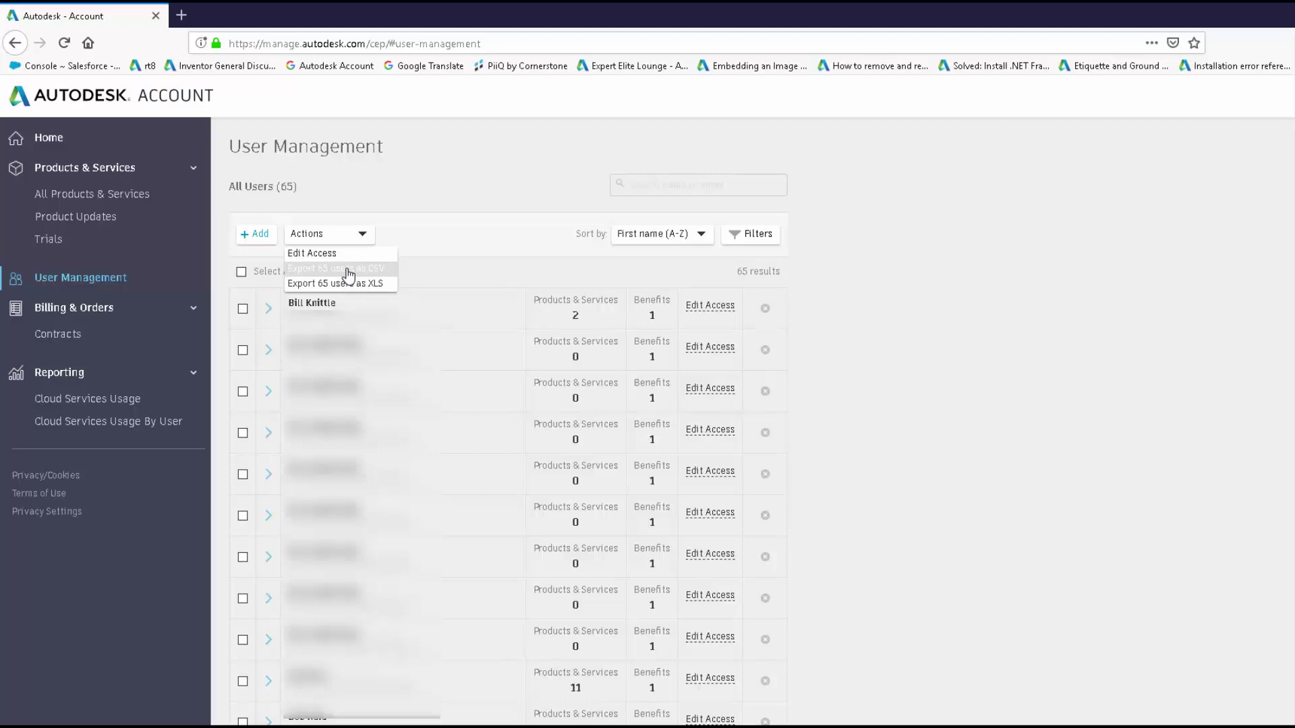
{"action": "left_click", "coordinate": [645, 258]}
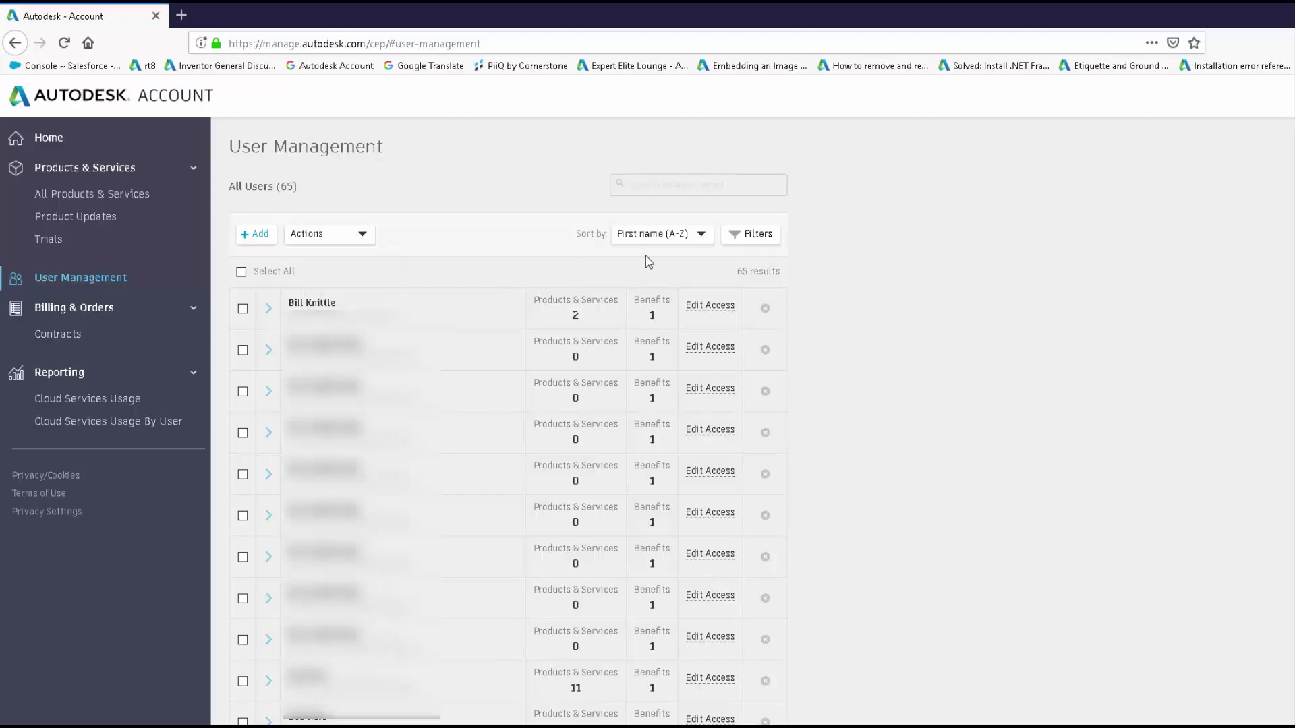
{"action": "left_click", "coordinate": [702, 237]}
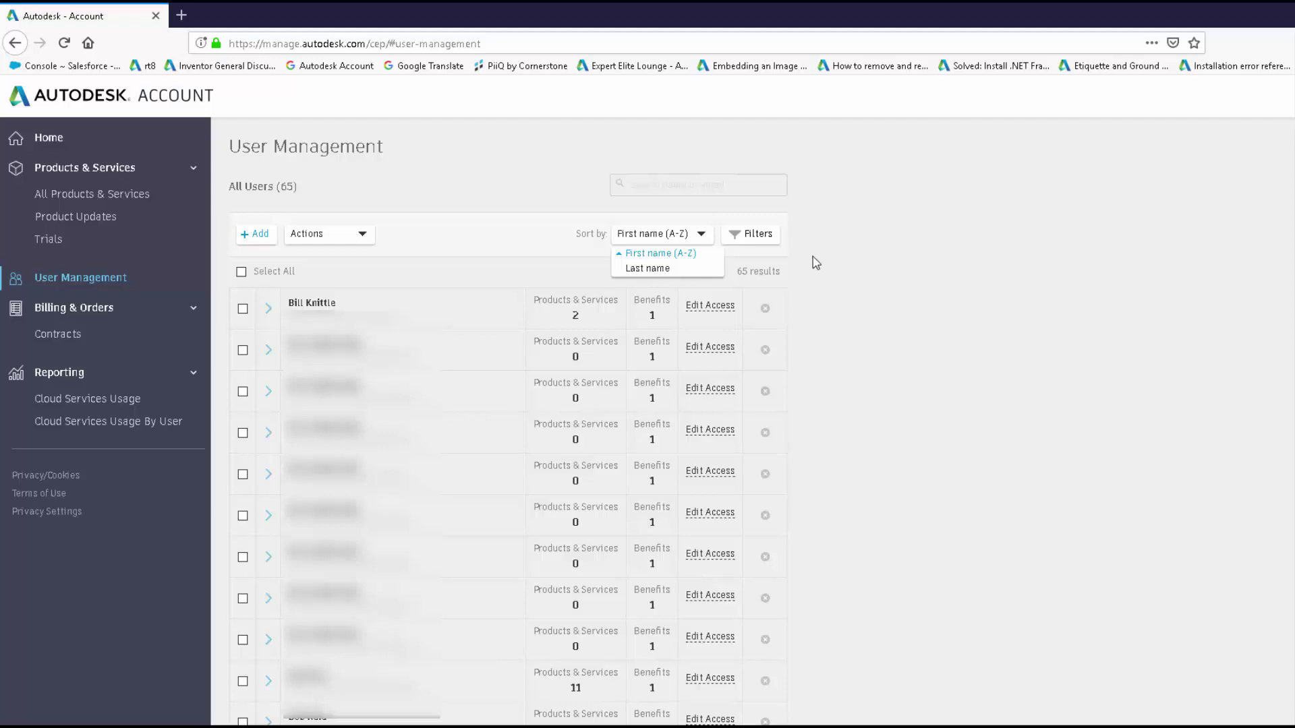
Show the user list filters with the Roles and Access by Contract groups expanded.
{"action": "left_click", "coordinate": [758, 236]}
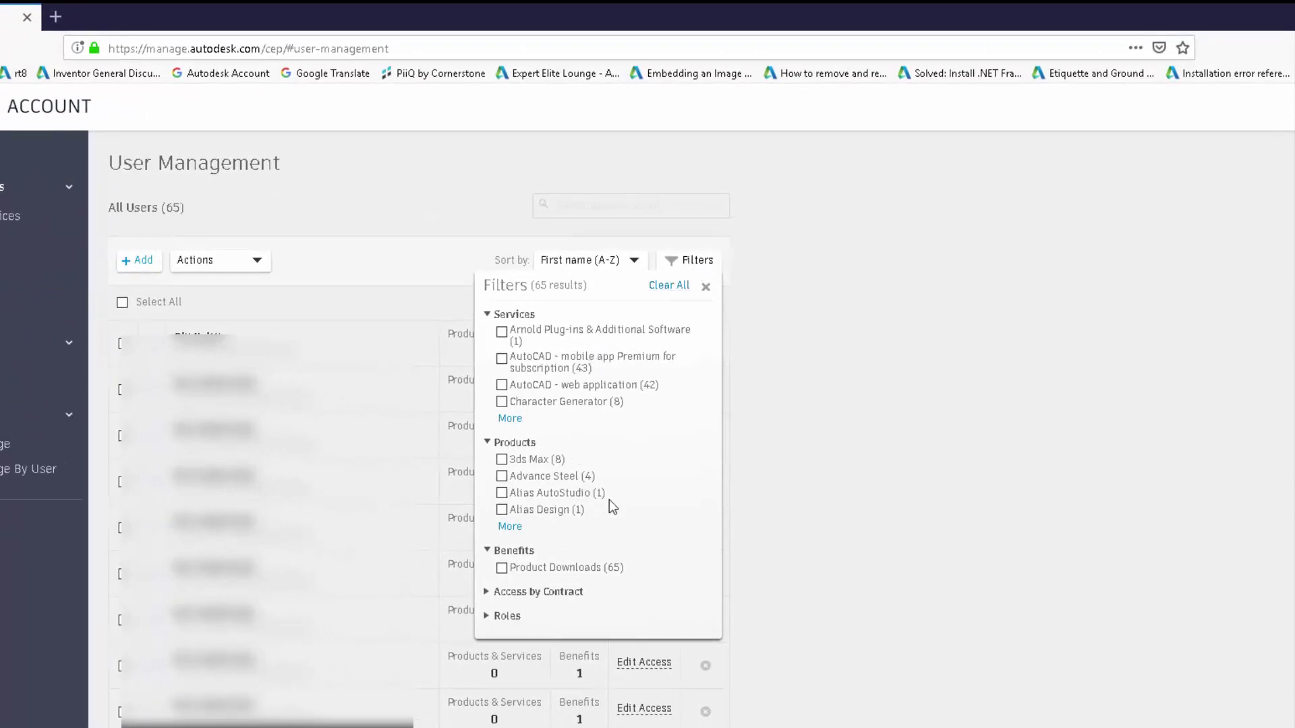
{"action": "left_click", "coordinate": [487, 618]}
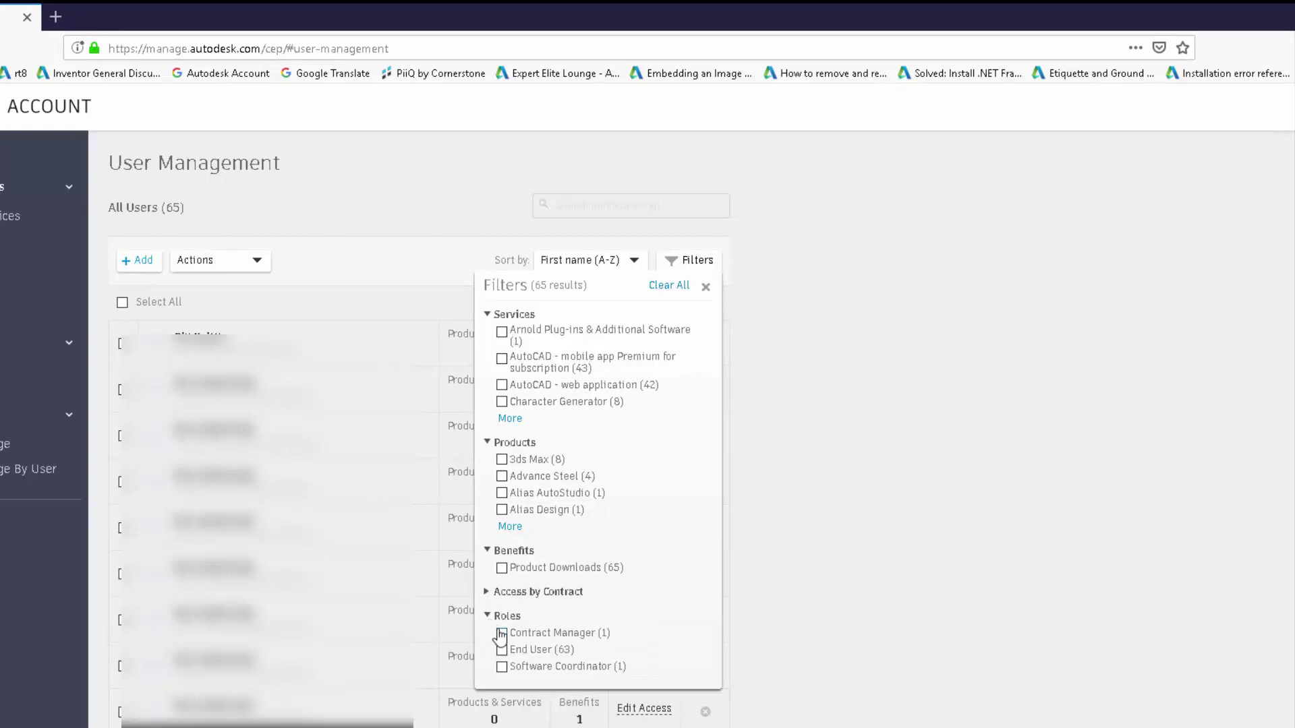
{"action": "left_click", "coordinate": [487, 592]}
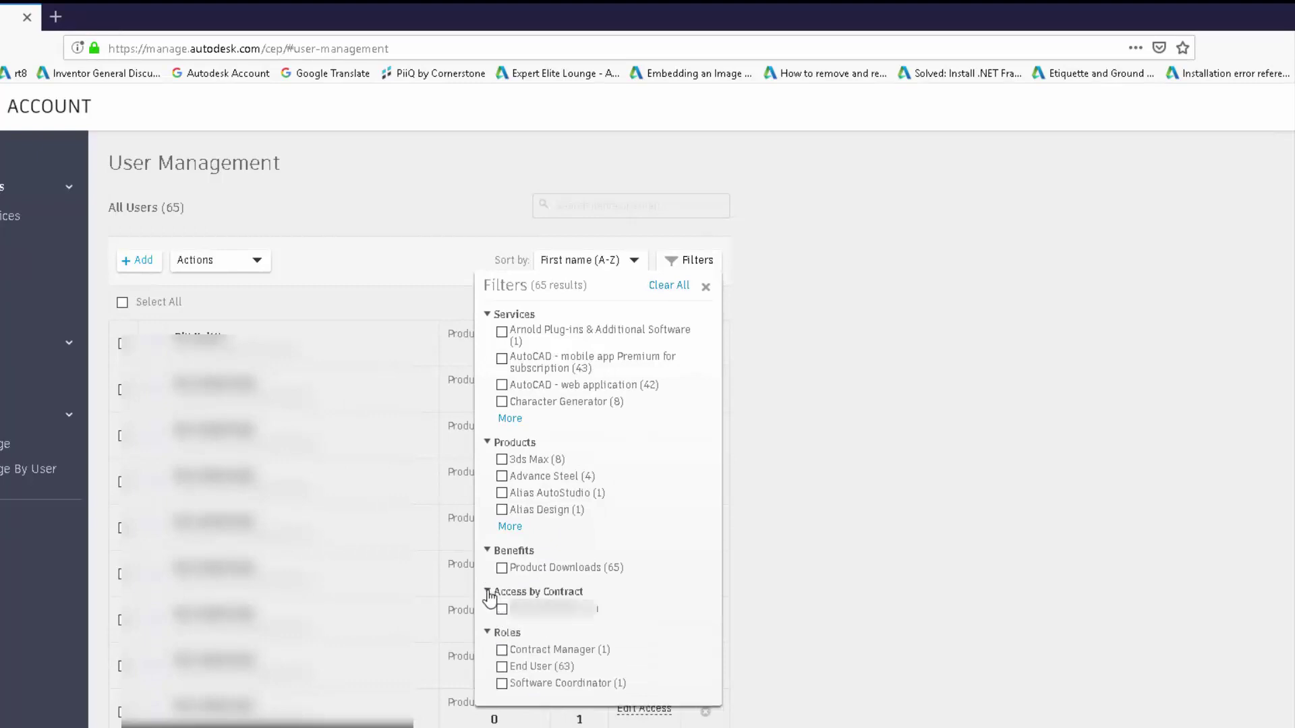
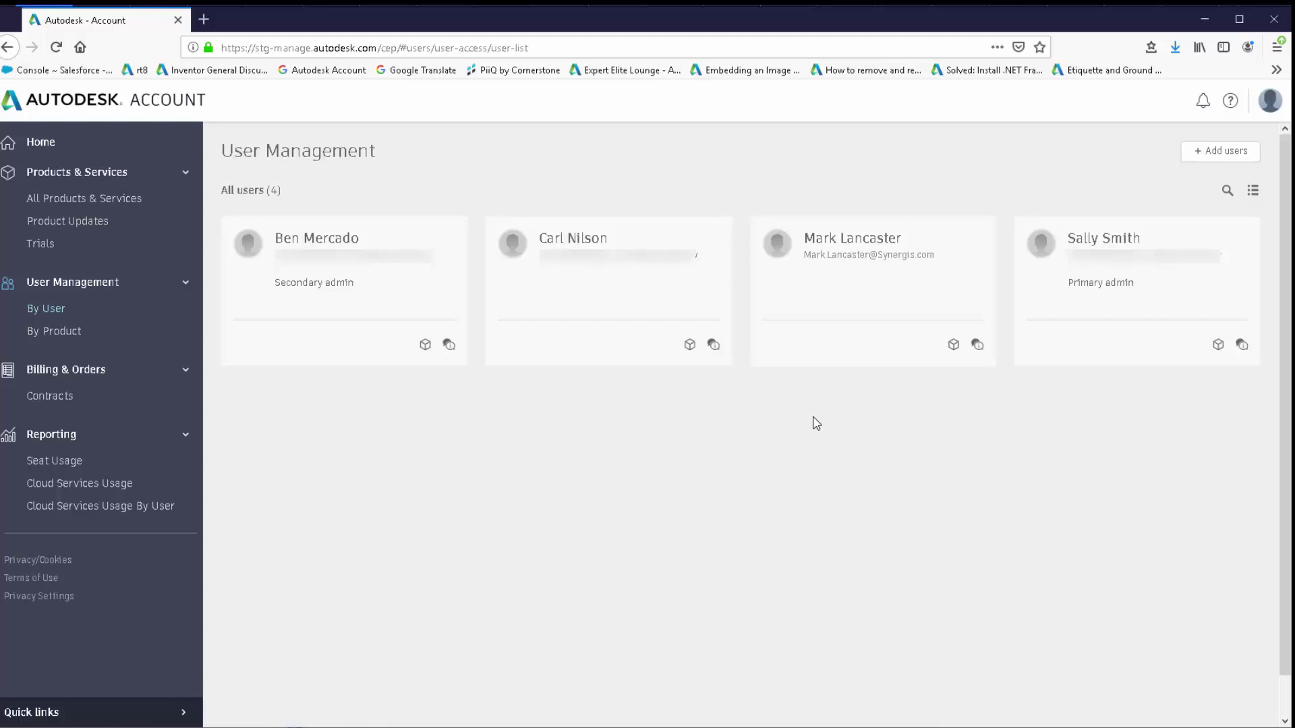
Invite a new user by entering their first name, last name and e-mail, then send the invite.
{"action": "left_click", "coordinate": [1214, 161]}
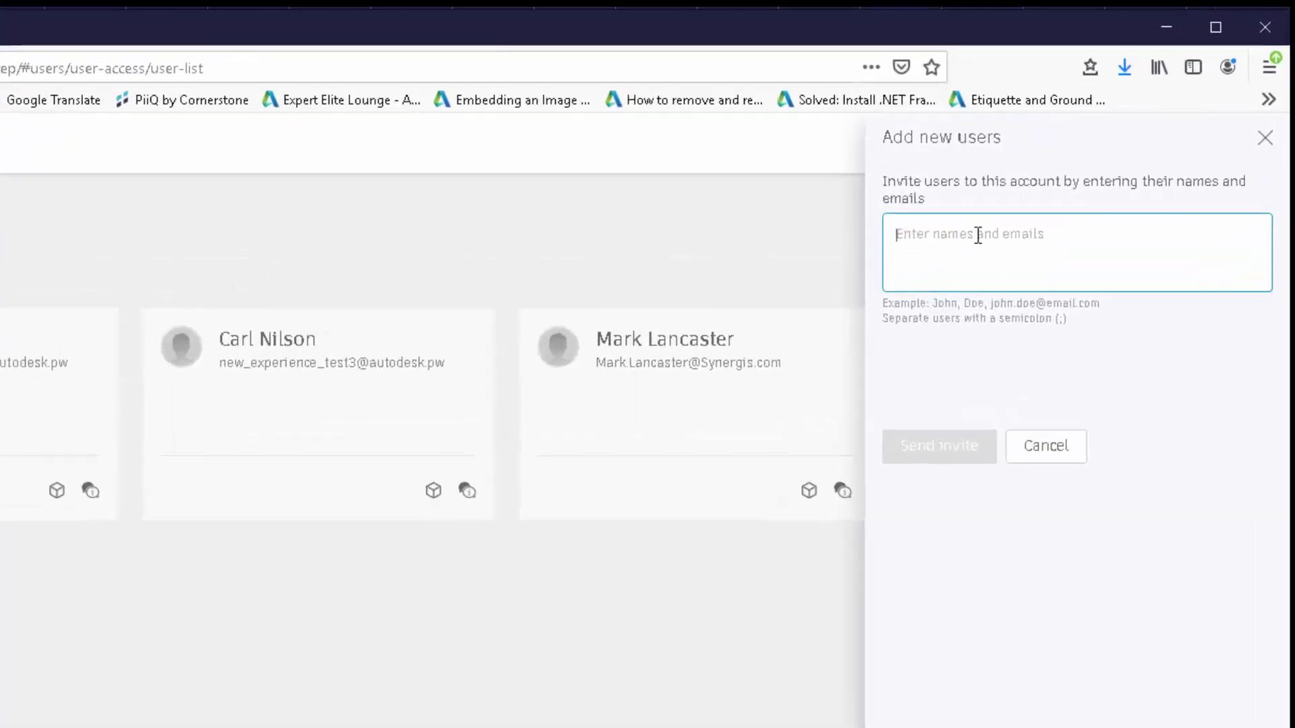
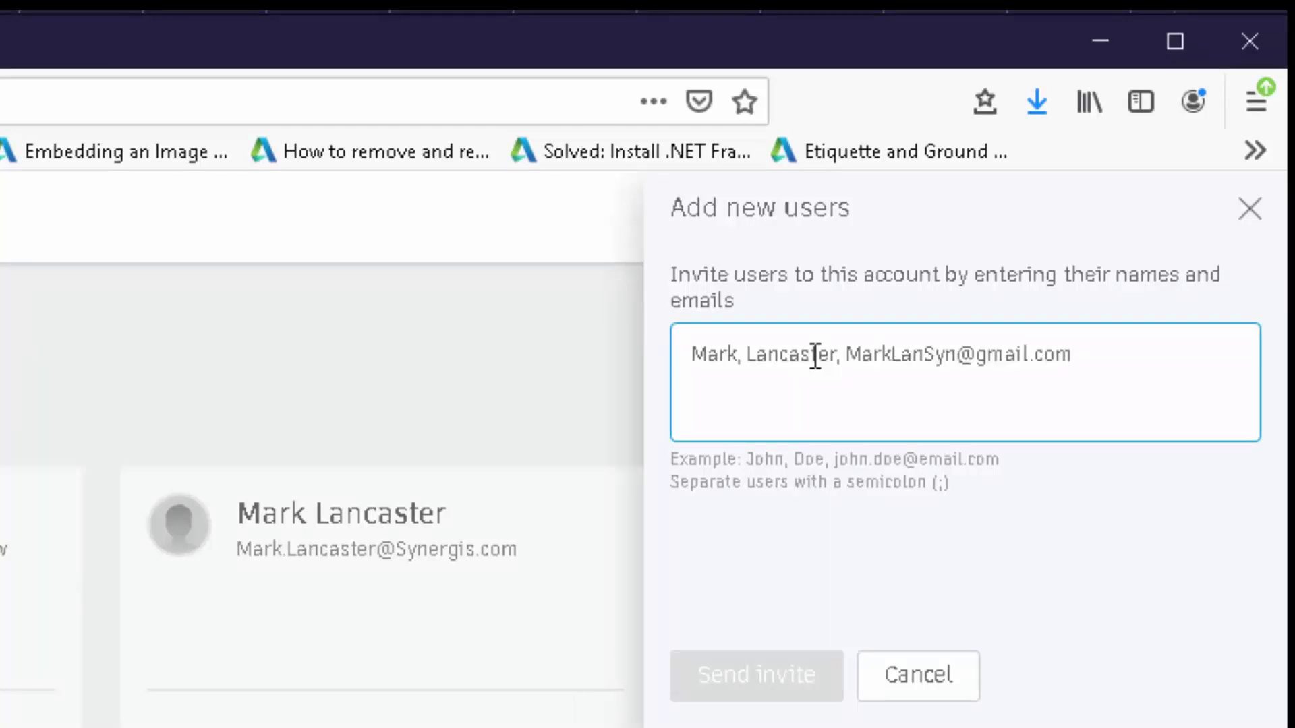
{"action": "key", "text": "Return"}
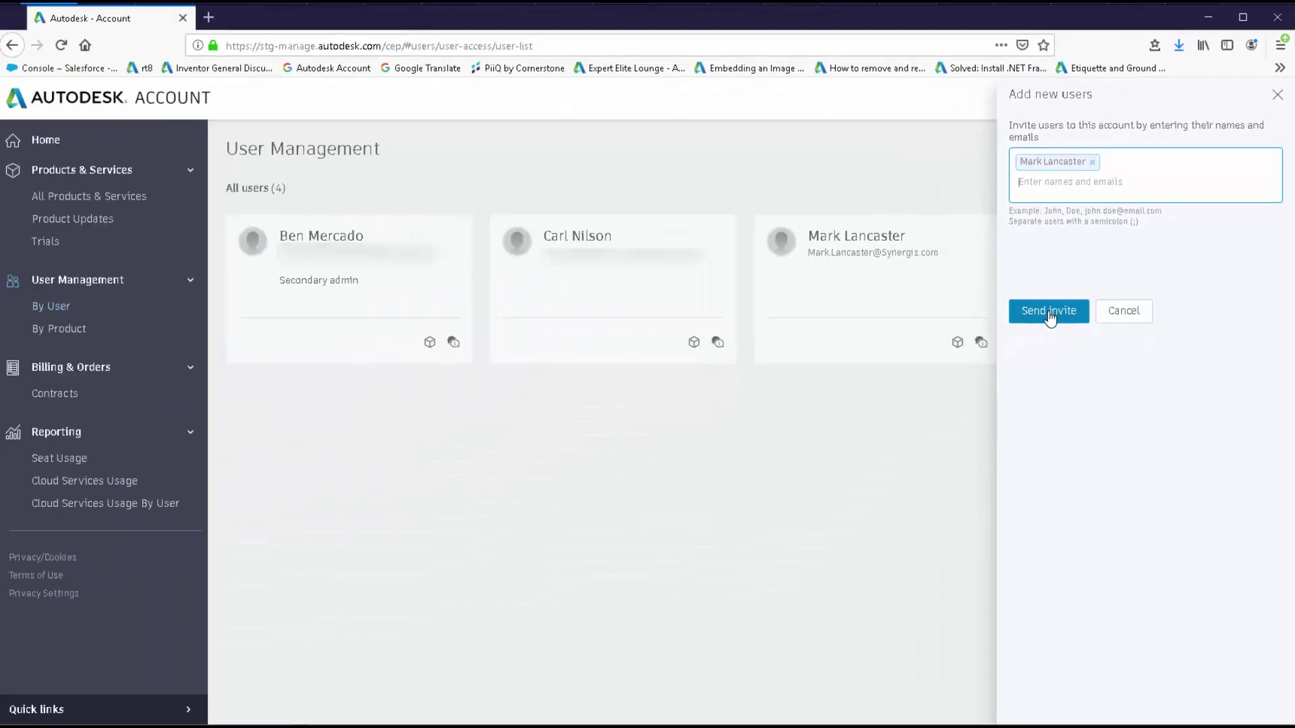
{"action": "left_click", "coordinate": [965, 424]}
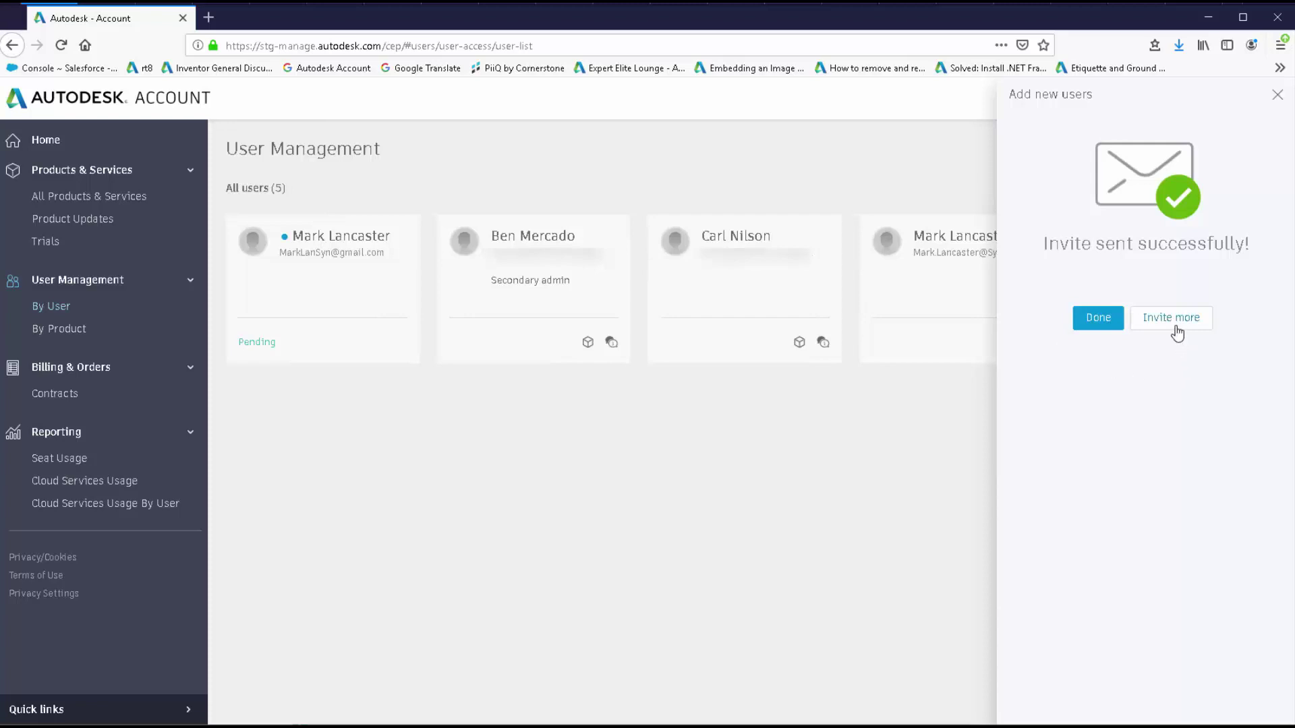
{"action": "left_click", "coordinate": [1099, 319]}
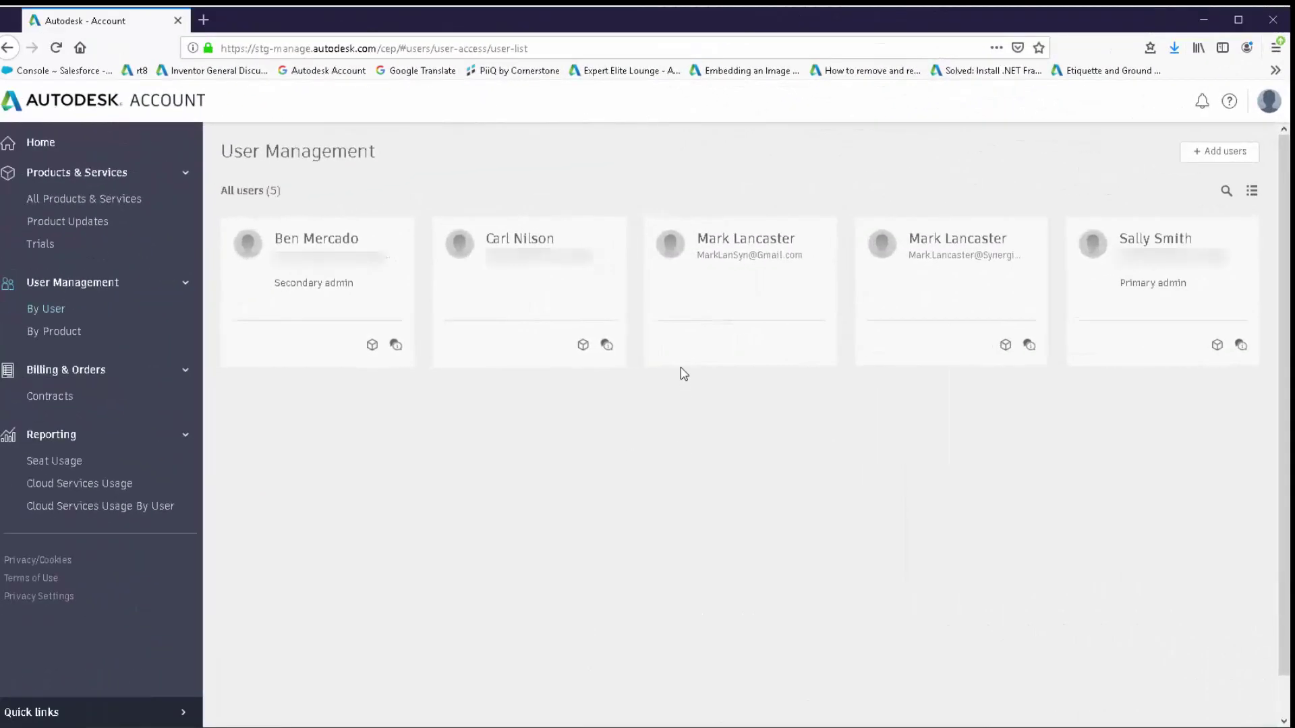
Show the sample 'It's time to create your Autodesk Account' invitation email slide.
{"action": "mouse_move", "coordinate": [682, 363]}
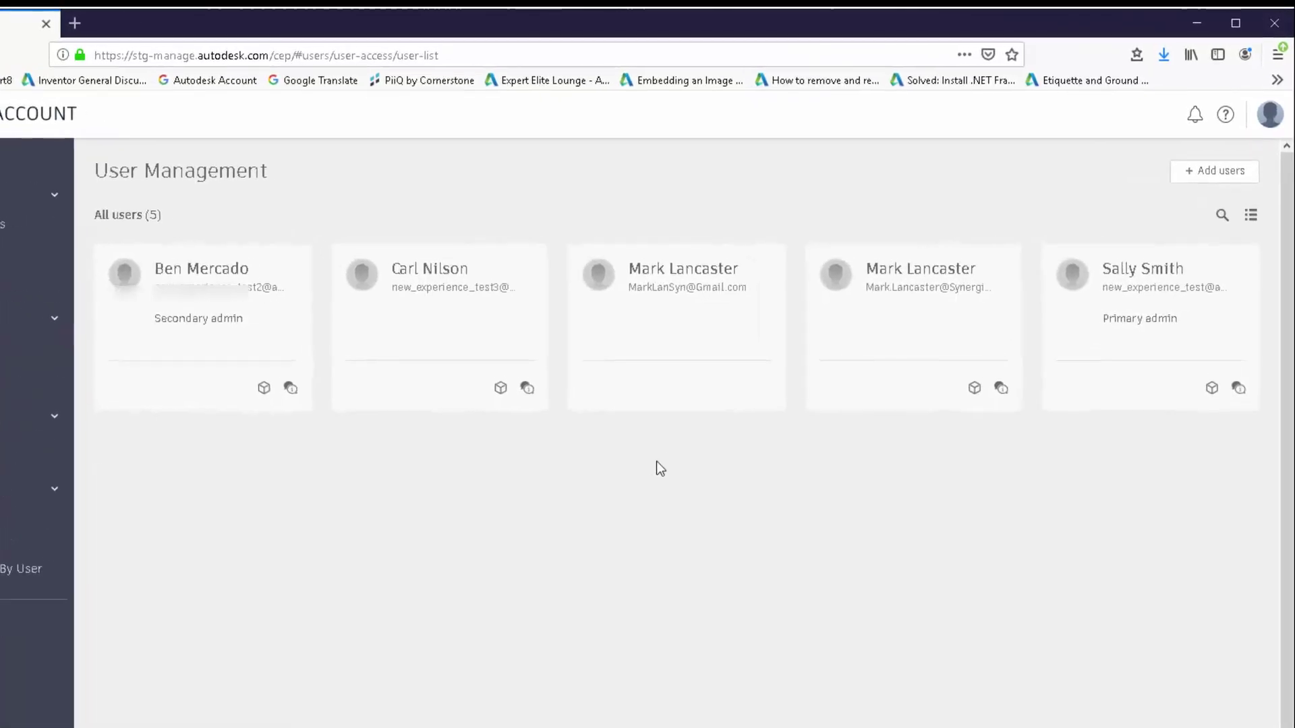
Open the newly added user's details page from their card in User Management.
{"action": "mouse_move", "coordinate": [654, 422]}
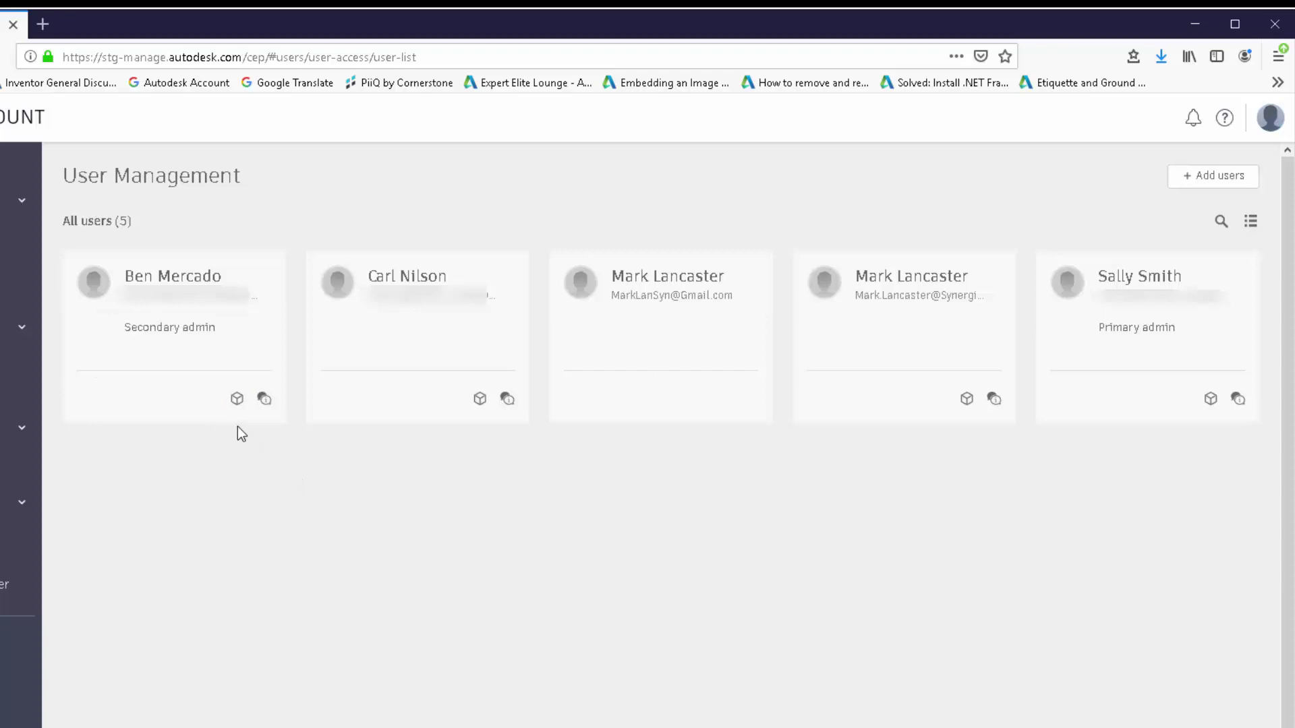
{"action": "mouse_move", "coordinate": [241, 410]}
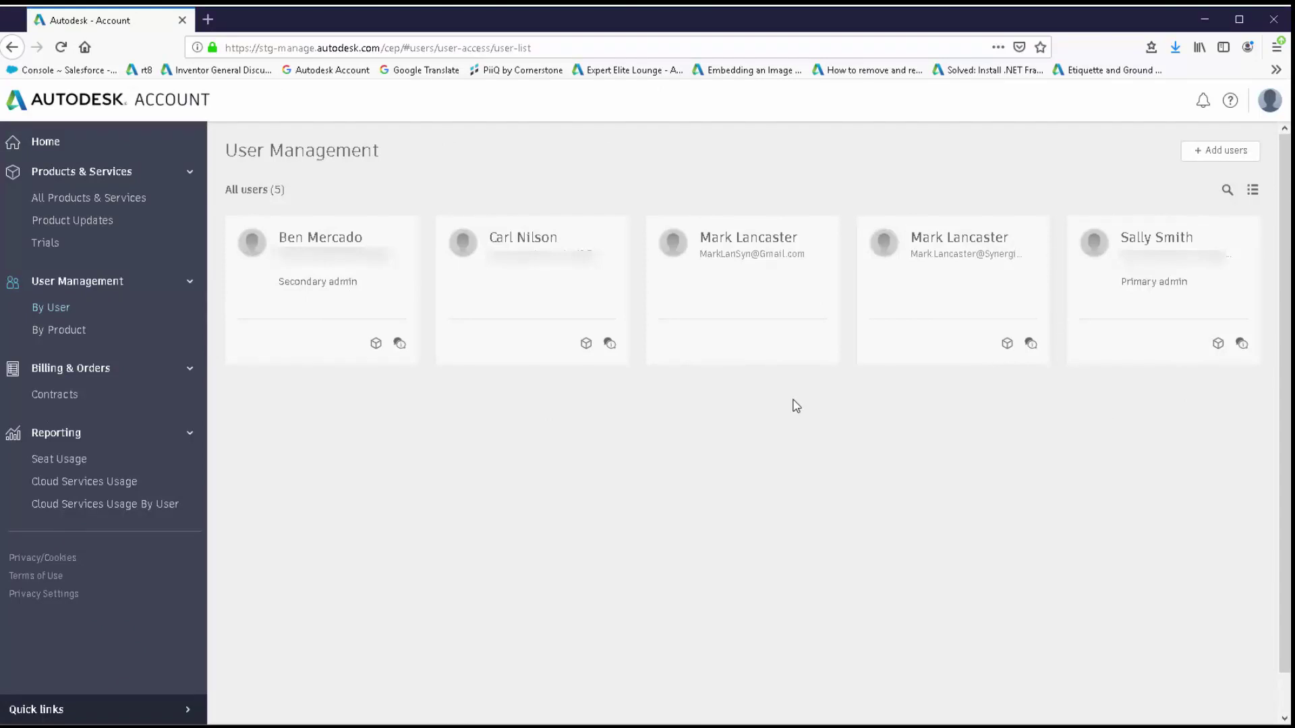
{"action": "left_click", "coordinate": [738, 299]}
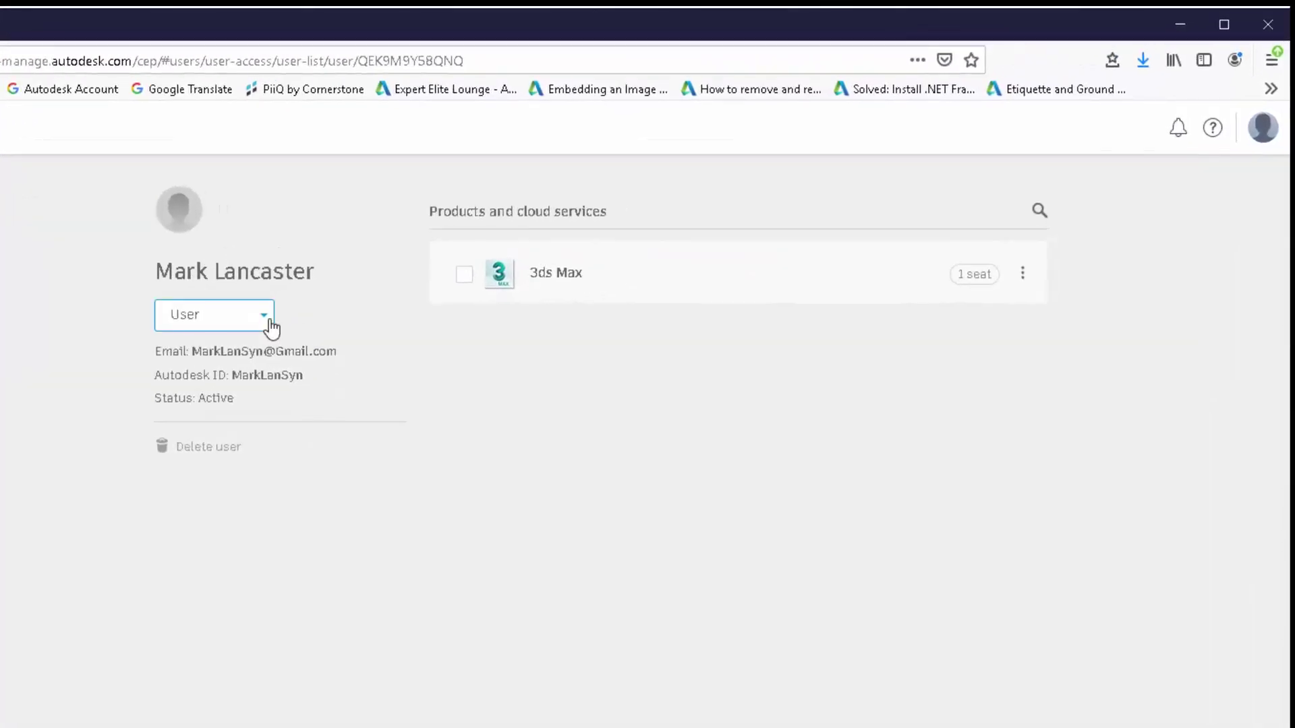
Review the role options, keep the role as User, and expand 3ds Max's five items.
{"action": "left_click", "coordinate": [267, 327]}
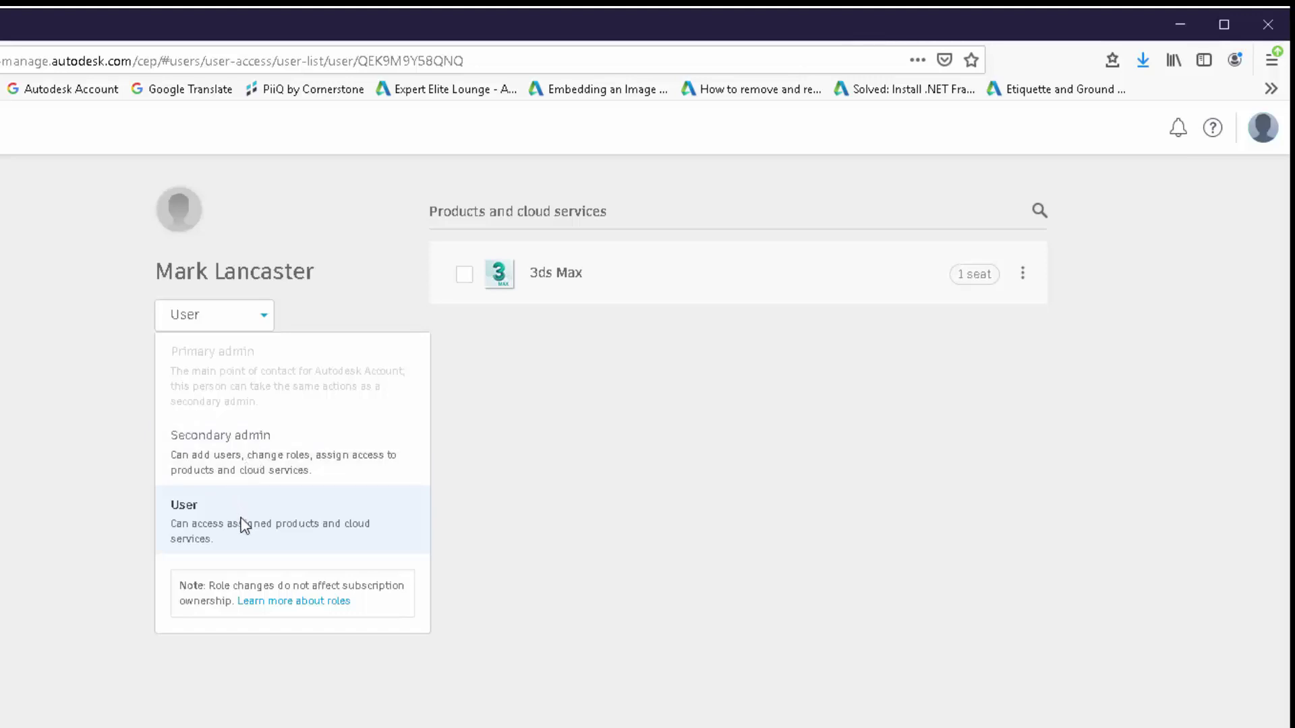
{"action": "left_click", "coordinate": [573, 487]}
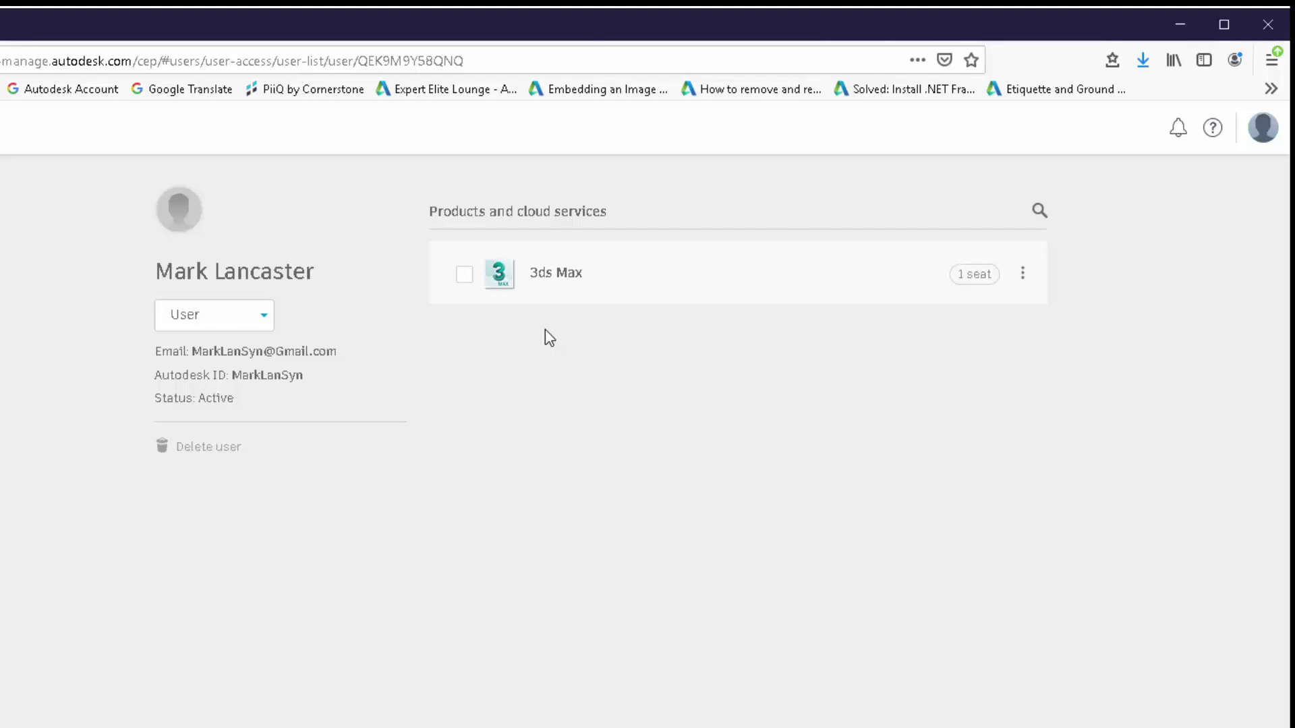
{"action": "left_click", "coordinate": [614, 286]}
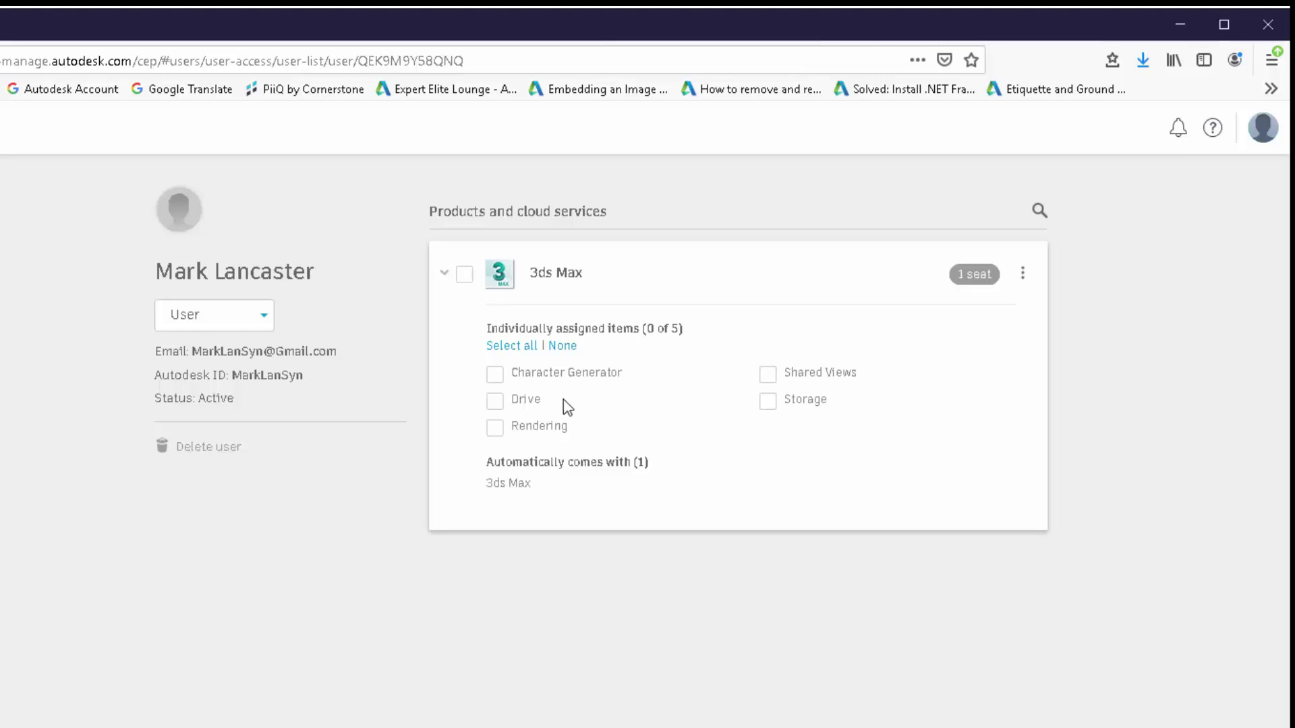
Assign 3ds Max with all six items to the new user and return to the user list.
{"action": "left_click", "coordinate": [465, 274]}
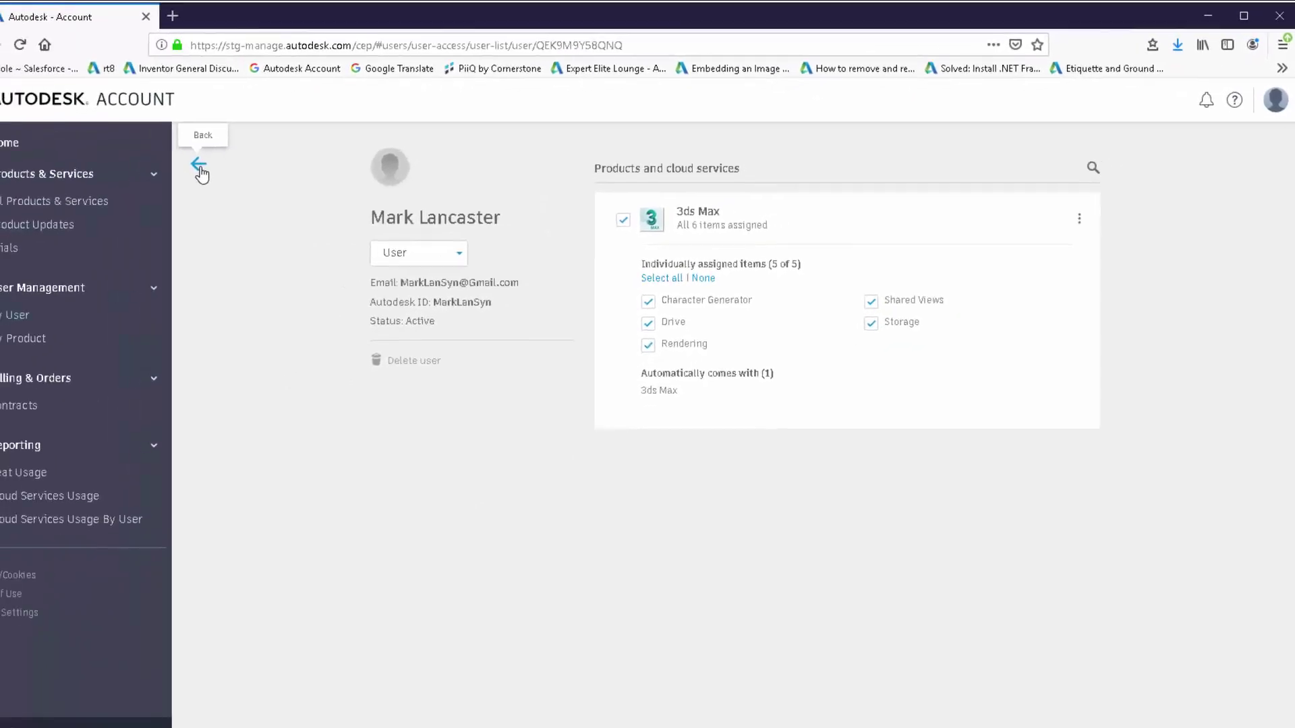
{"action": "left_click", "coordinate": [199, 169]}
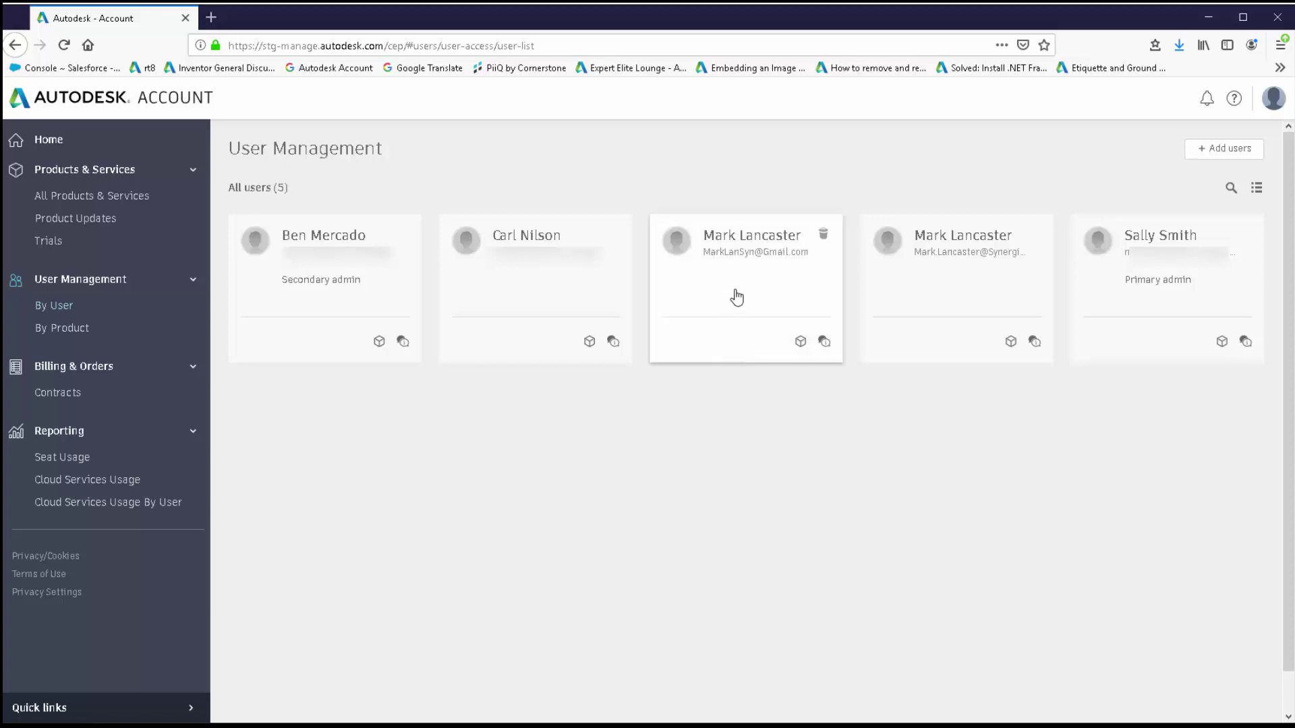
Change the new user's role to Secondary admin and return to the user list.
{"action": "left_click", "coordinate": [737, 297]}
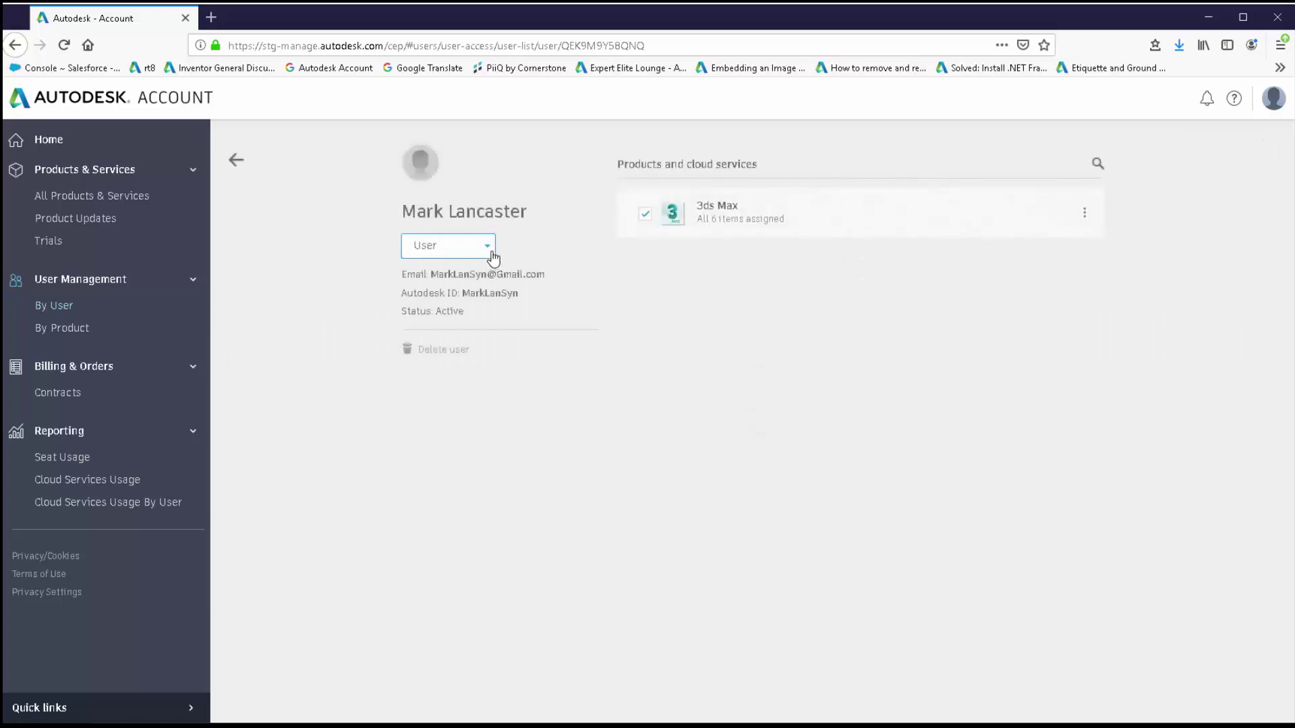
{"action": "left_click", "coordinate": [492, 253]}
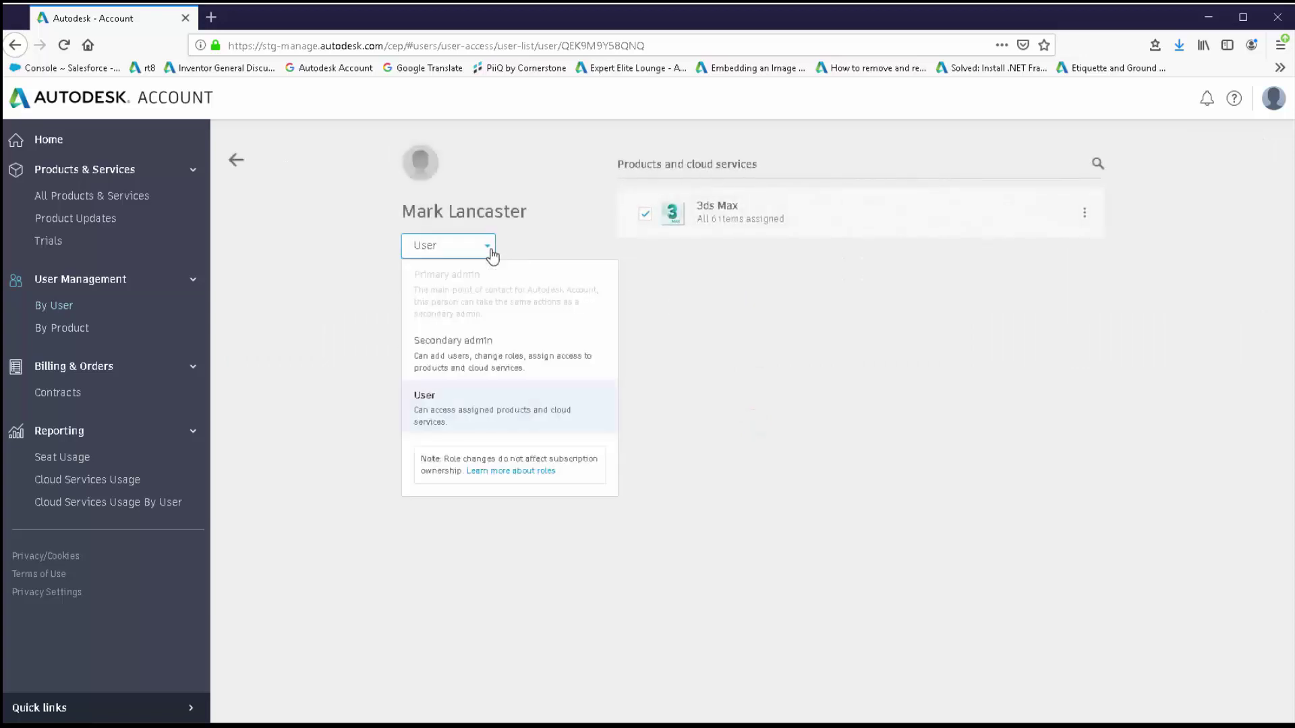
{"action": "left_click", "coordinate": [495, 356]}
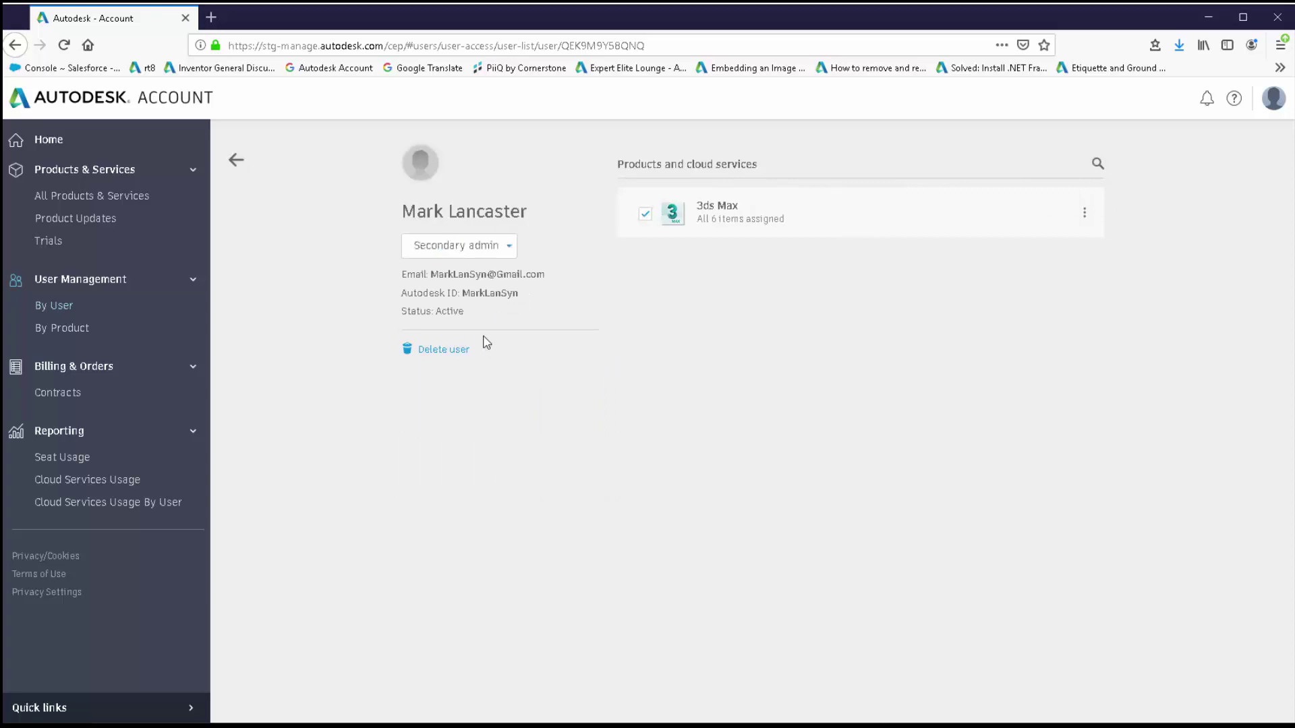
{"action": "left_click", "coordinate": [236, 160]}
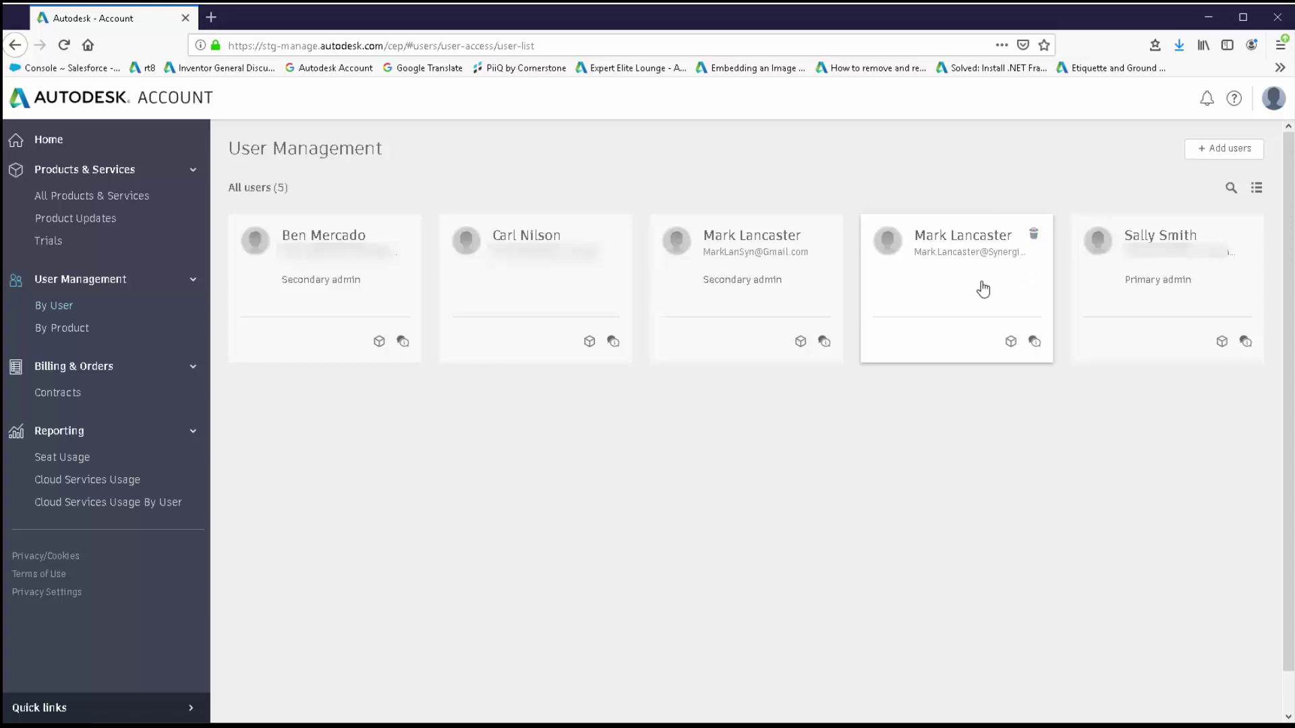
Unassign 3ds Max from the company-email user and return to the user list.
{"action": "left_click", "coordinate": [944, 292]}
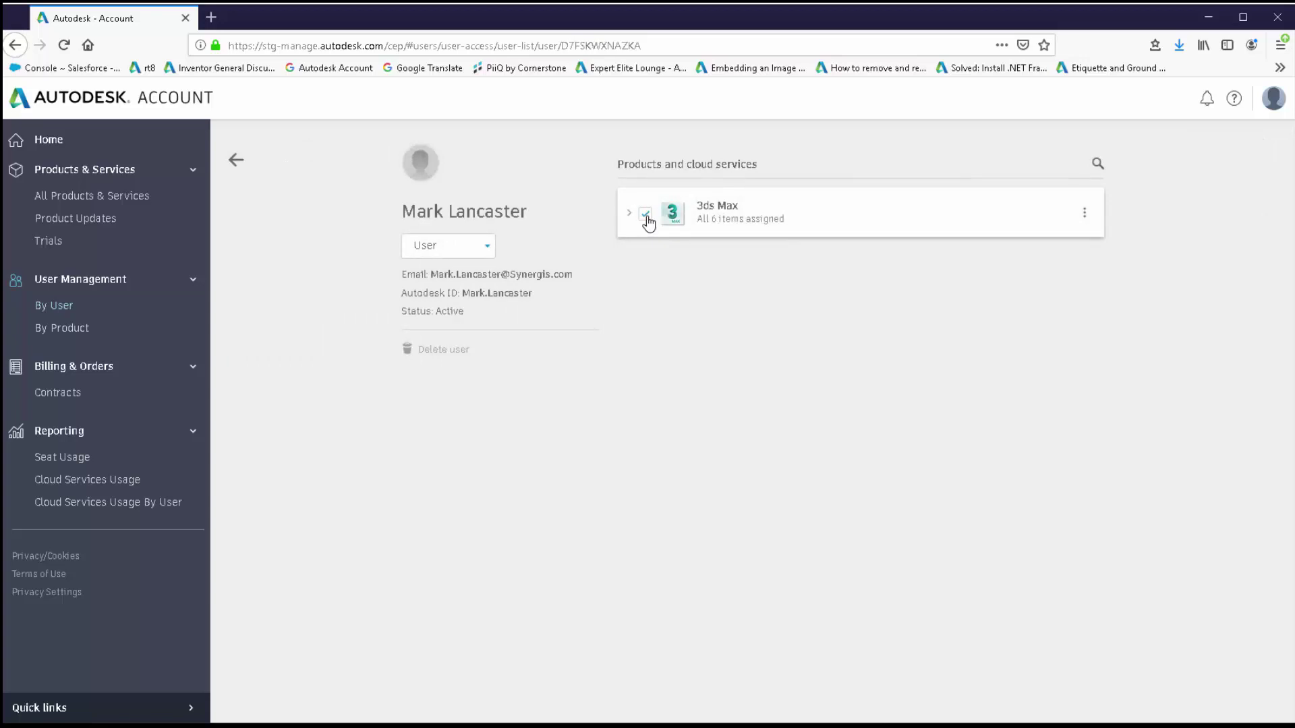
{"action": "left_click", "coordinate": [646, 217]}
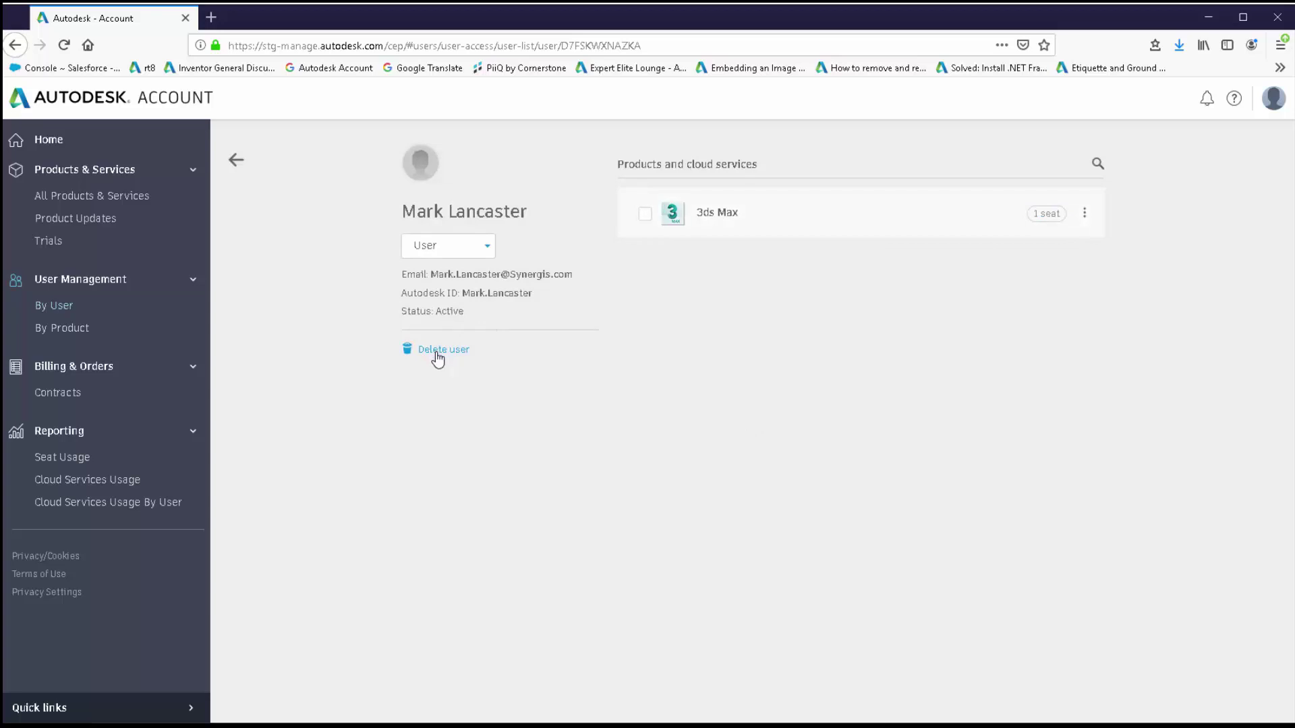
{"action": "left_click", "coordinate": [235, 160]}
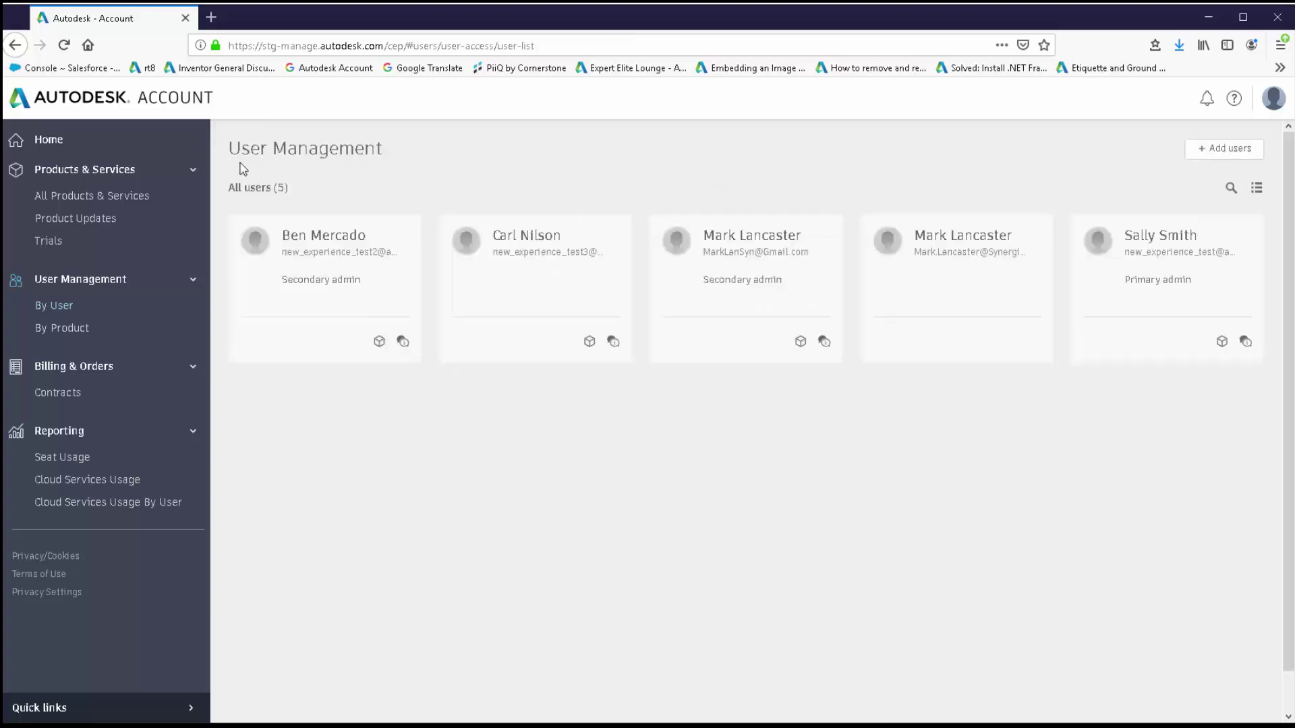
Choose Primary admin for the new user, bringing up the Reassign primary admin confirmation.
{"action": "mouse_move", "coordinate": [1034, 237]}
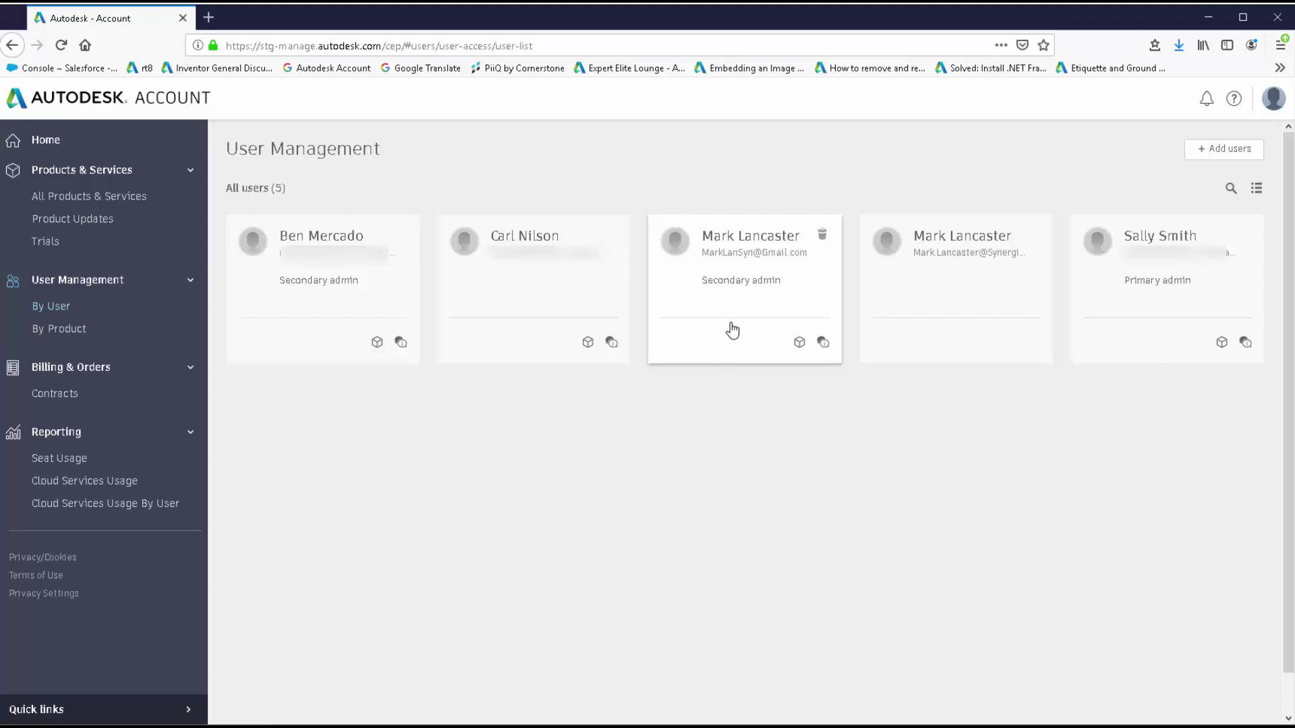
{"action": "left_click", "coordinate": [735, 313]}
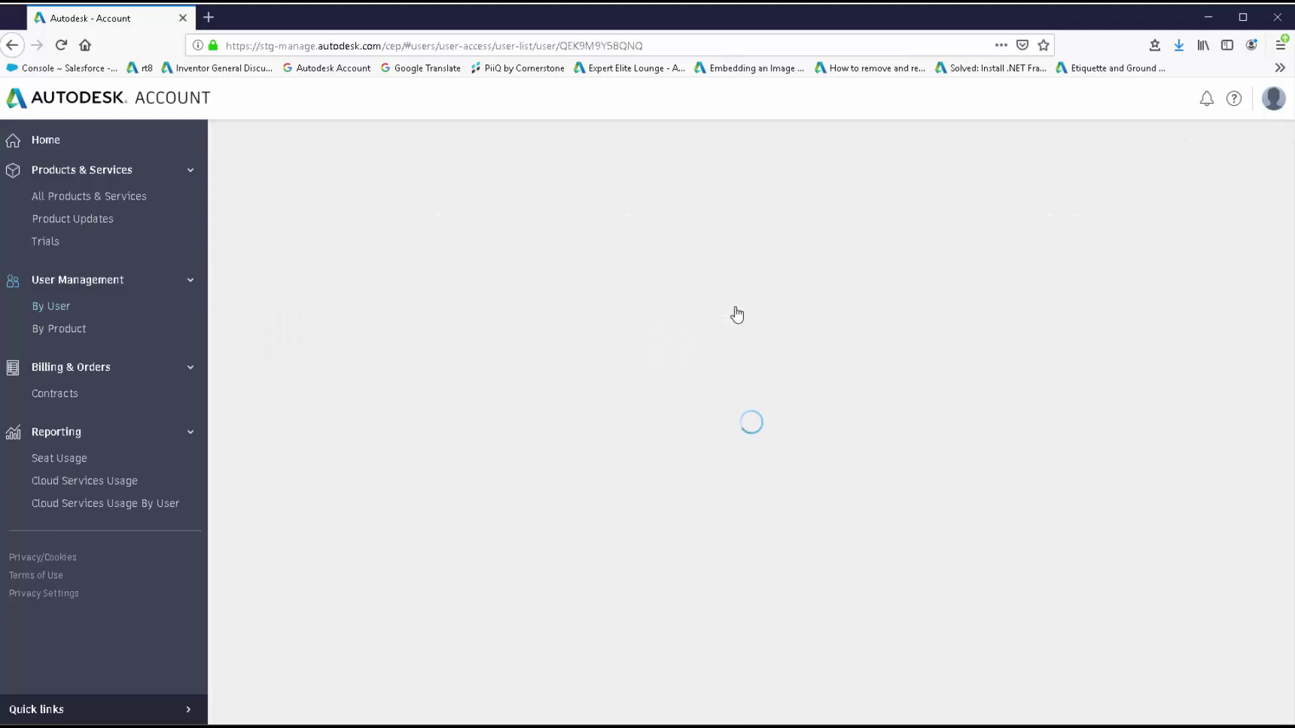
{"action": "left_click", "coordinate": [507, 248]}
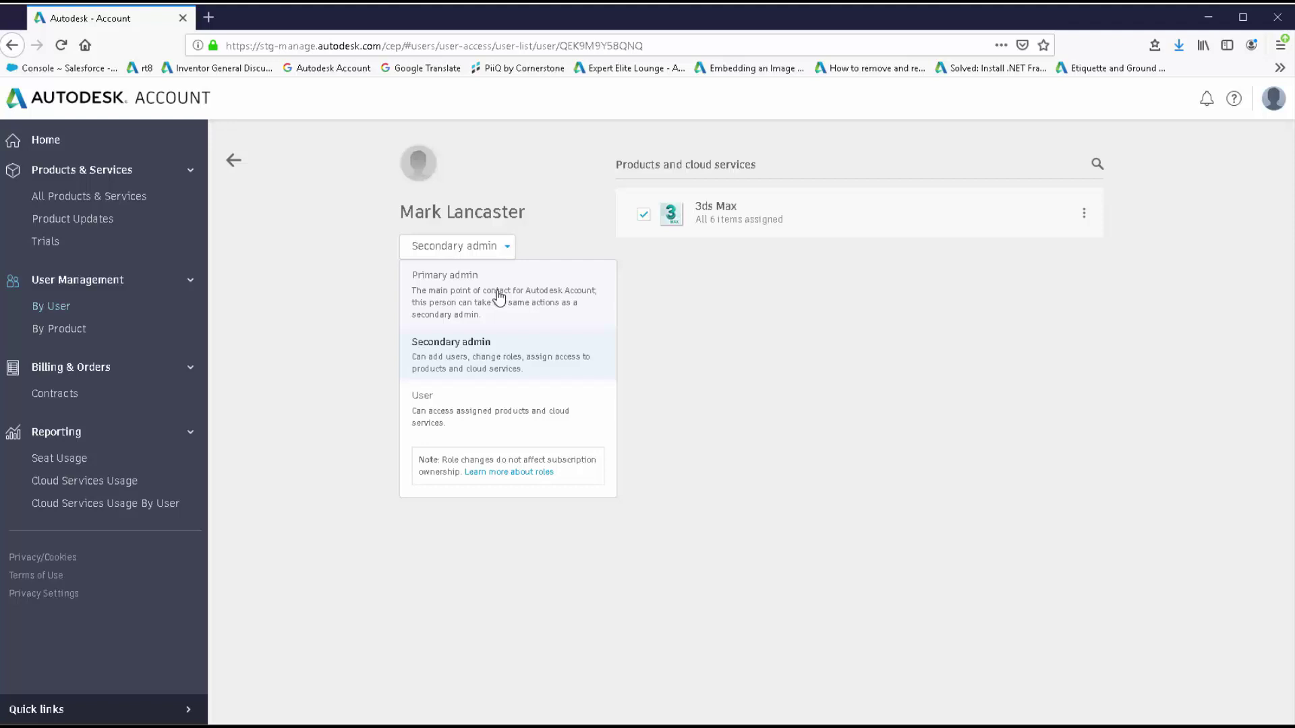
{"action": "left_click", "coordinate": [499, 297]}
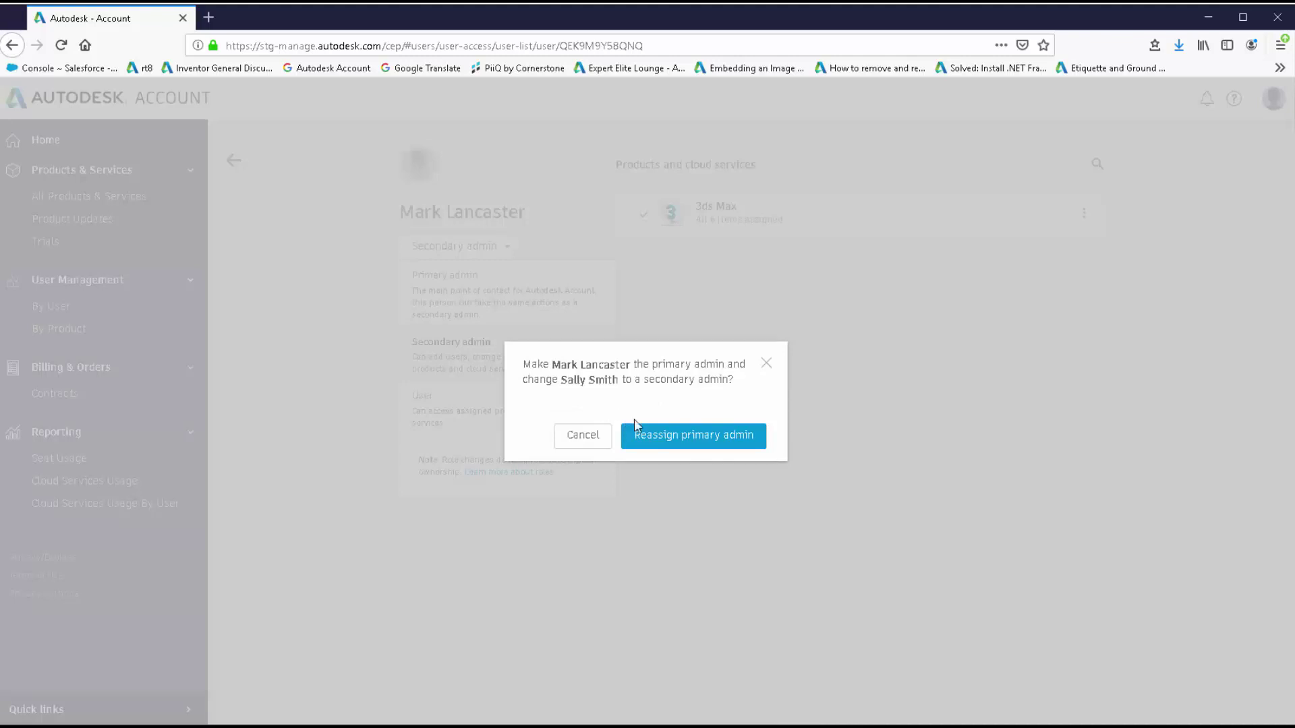
Confirm reassigning primary admin to the new user and return to the user list.
{"action": "left_click", "coordinate": [661, 440]}
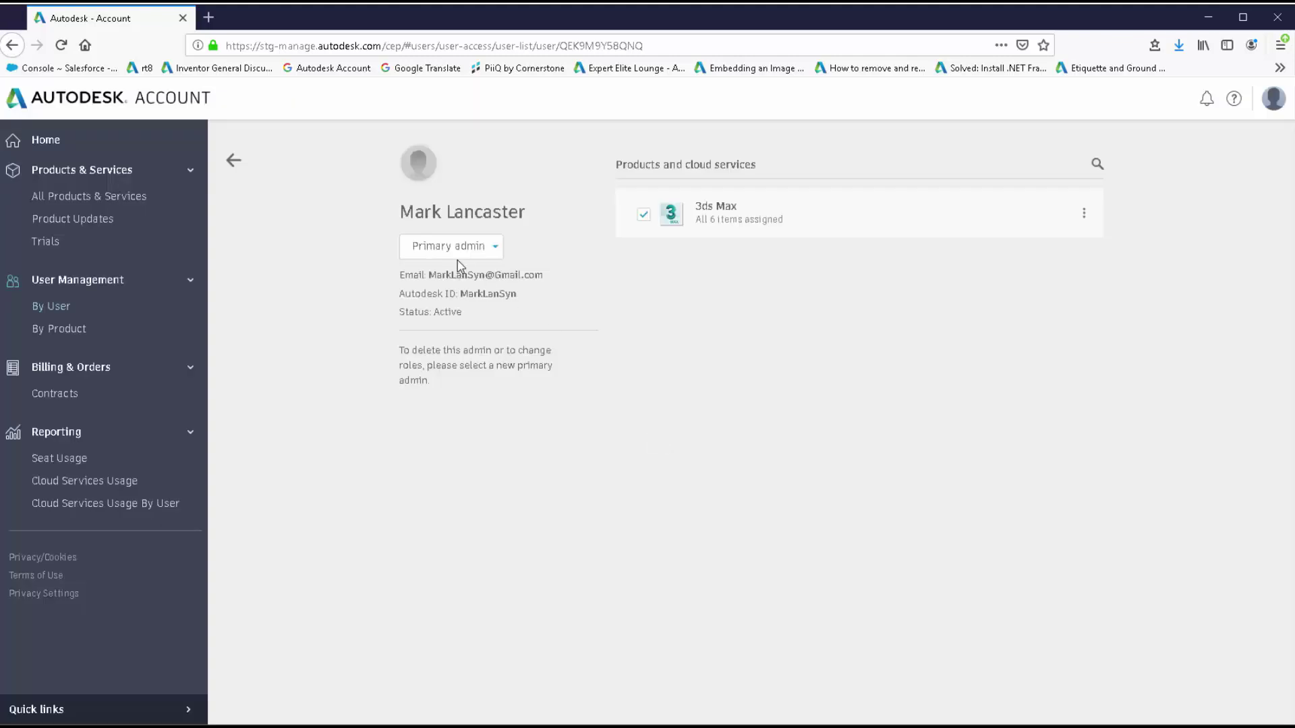
{"action": "left_click", "coordinate": [234, 162]}
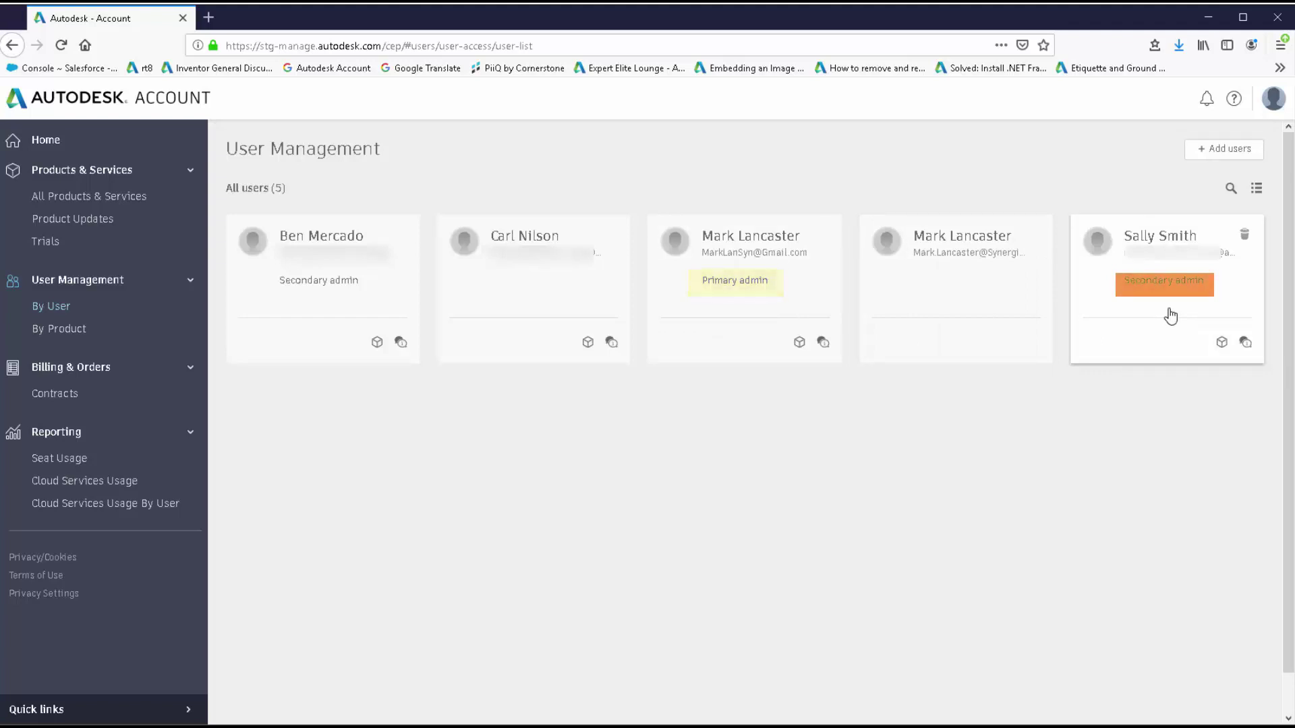
{"action": "left_click", "coordinate": [931, 295]}
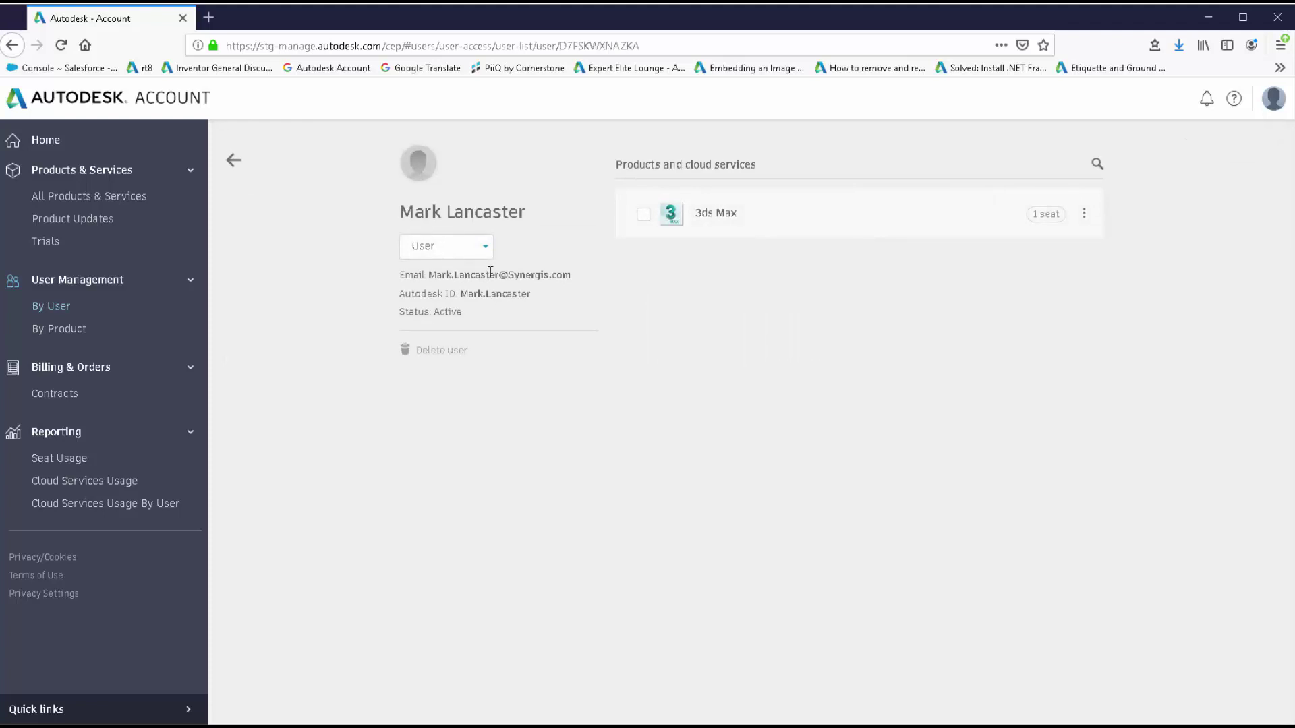
{"action": "left_click", "coordinate": [486, 249]}
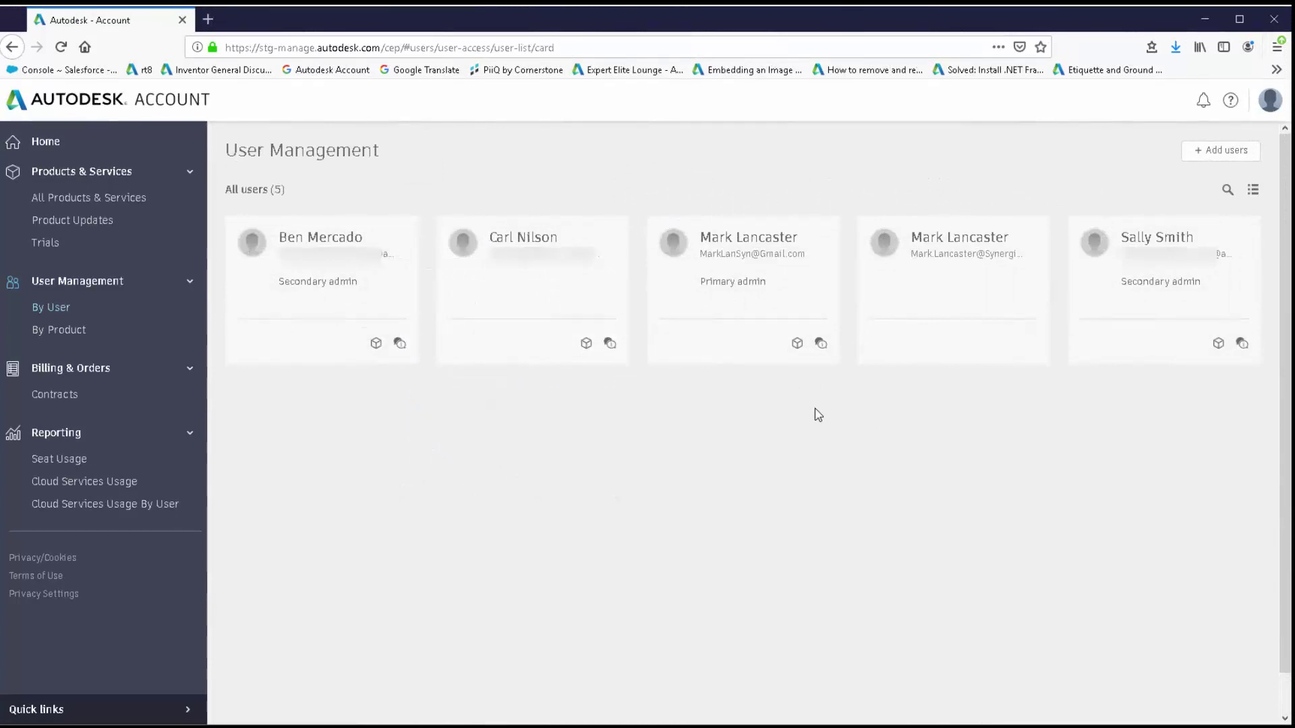
Search users by the new user's first name, clear the search, and switch to table view.
{"action": "left_click", "coordinate": [1226, 192]}
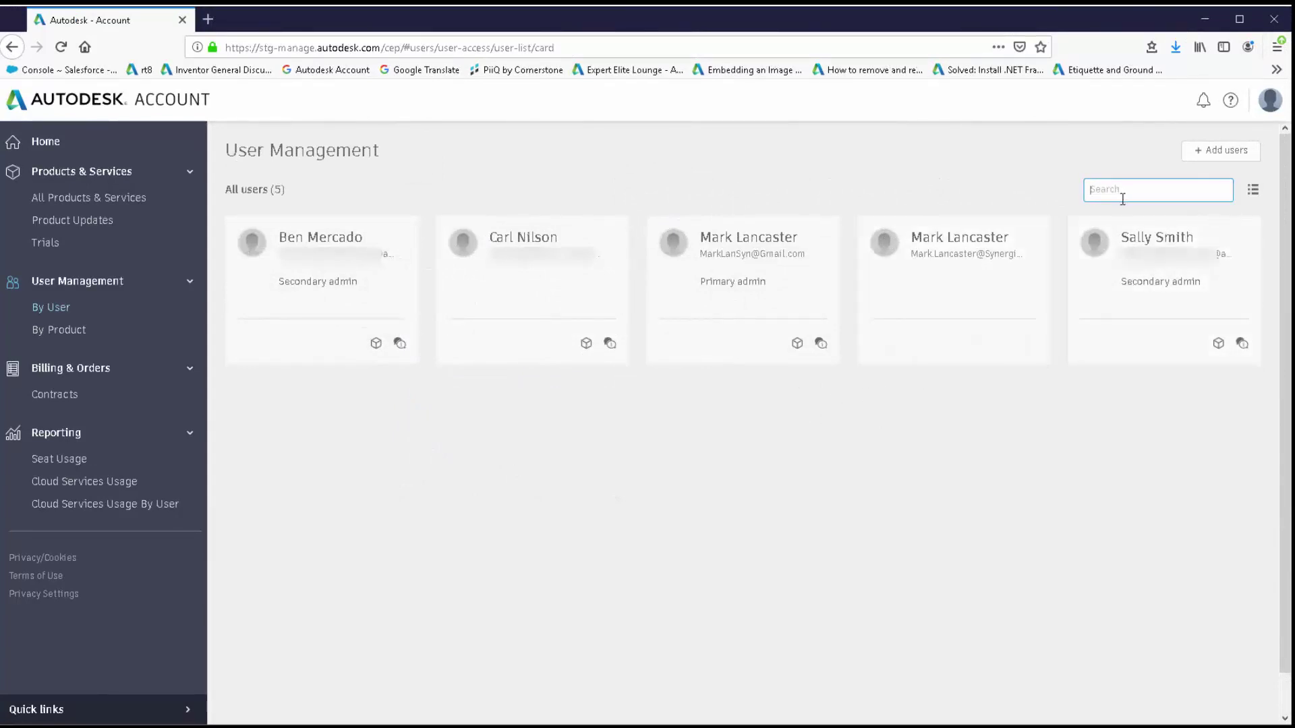
{"action": "type", "text": "Mark"}
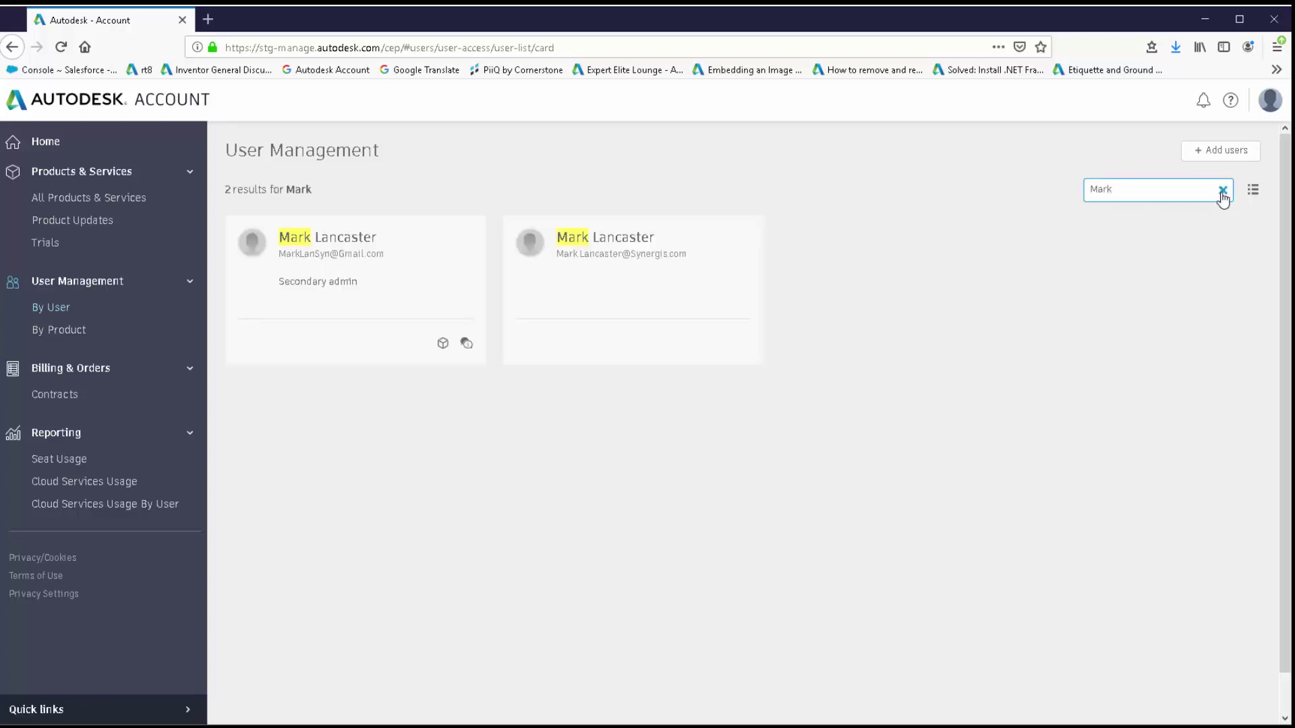
{"action": "left_click", "coordinate": [1223, 193]}
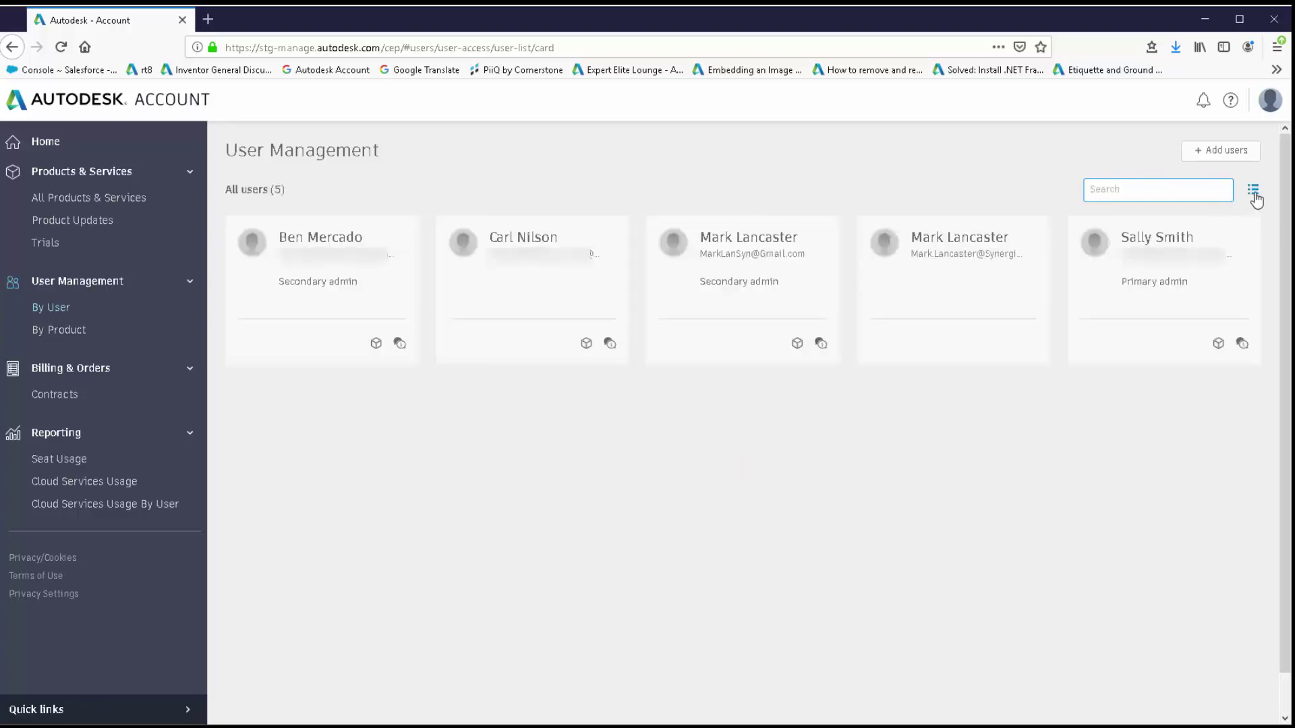
{"action": "left_click", "coordinate": [1253, 194]}
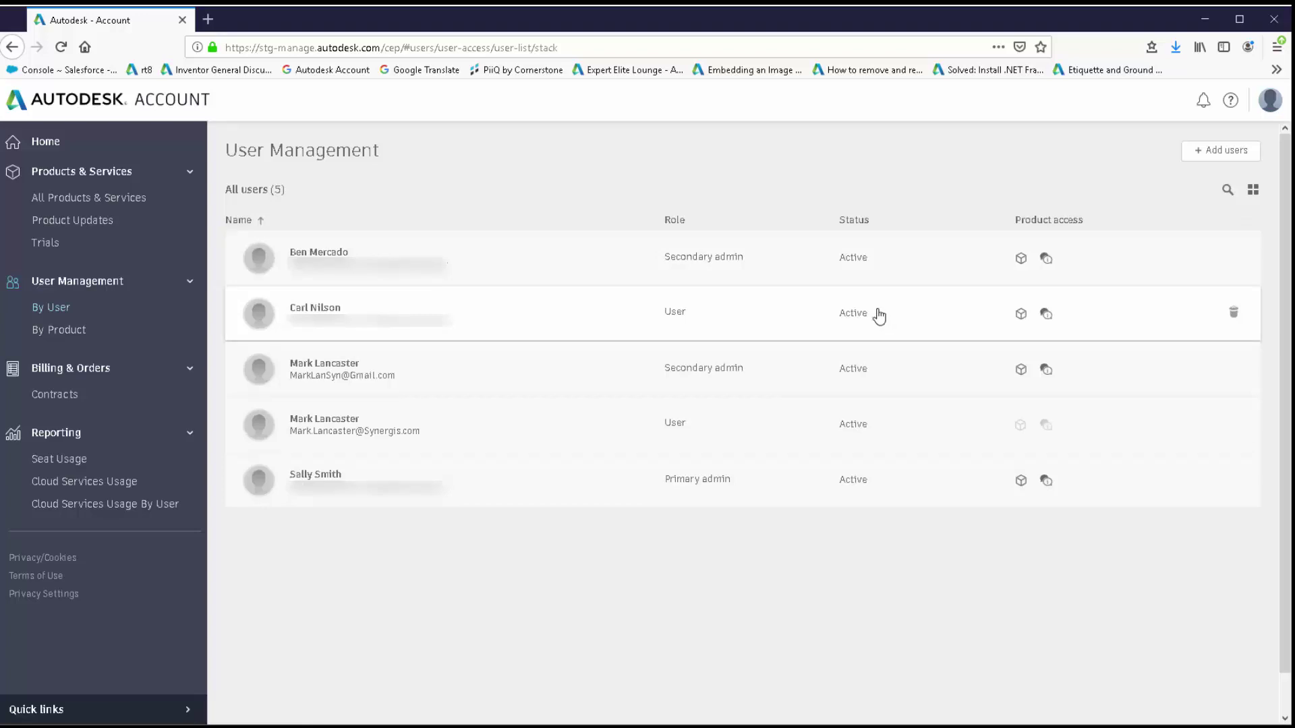
Open the new user's details from the table, start a product search, then go back.
{"action": "left_click", "coordinate": [570, 369]}
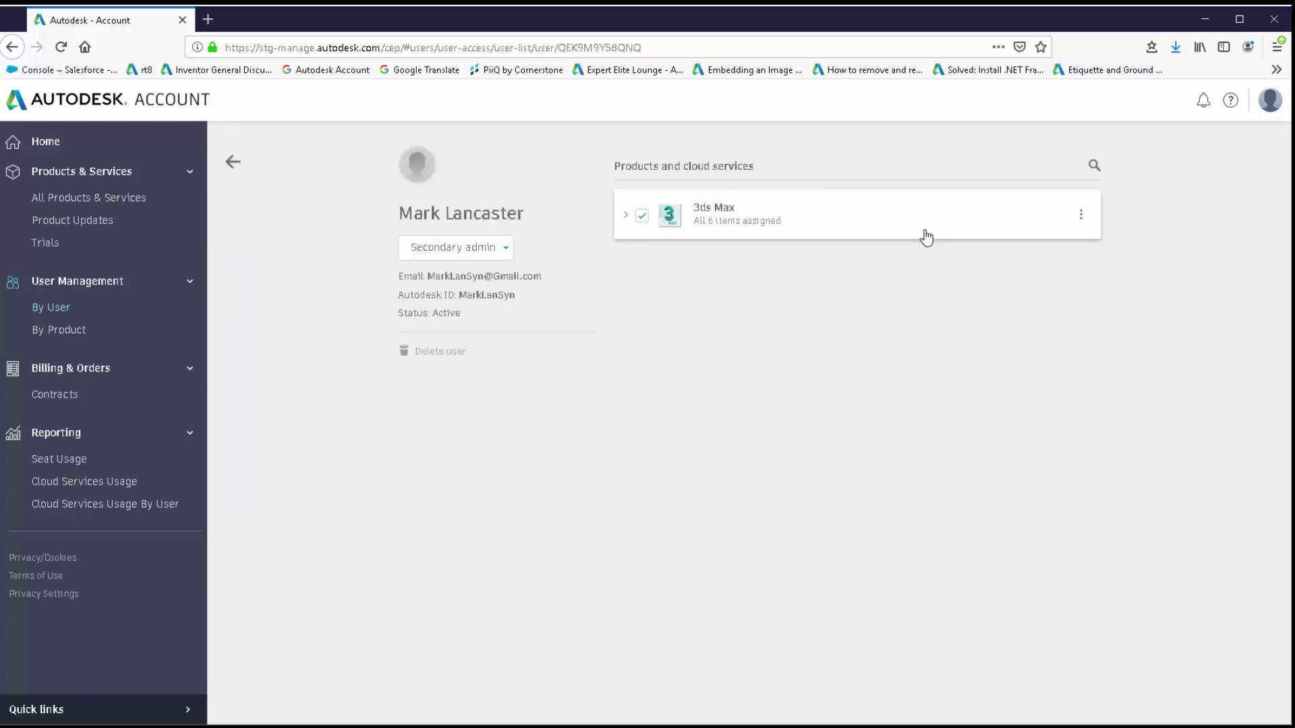
{"action": "left_click", "coordinate": [1094, 169]}
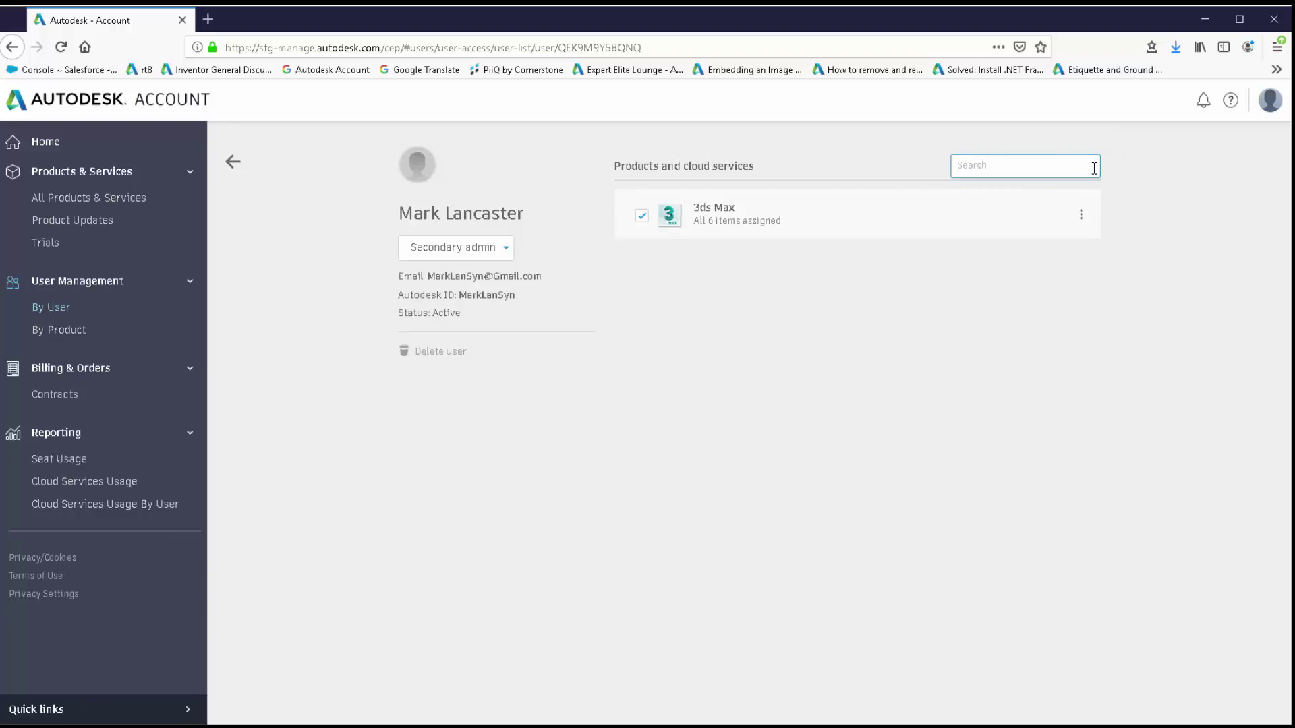
{"action": "key", "text": "alt+Left"}
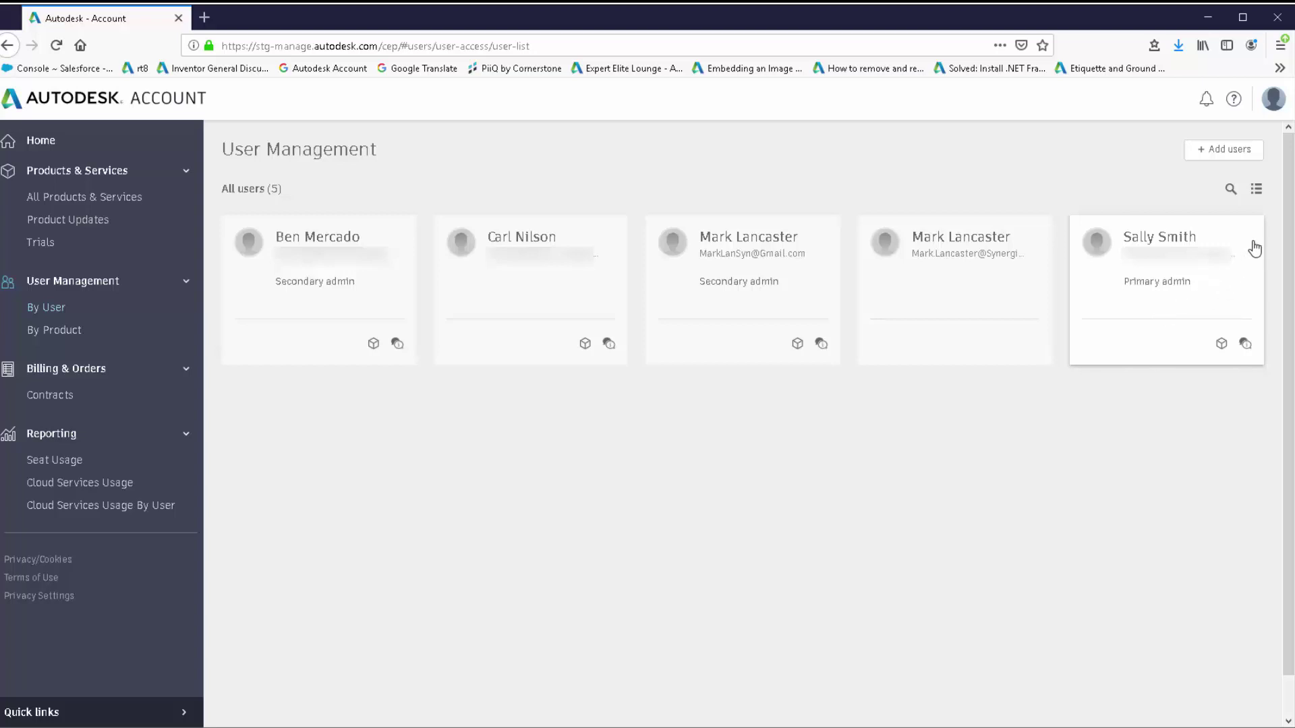
{"action": "mouse_move", "coordinate": [984, 288]}
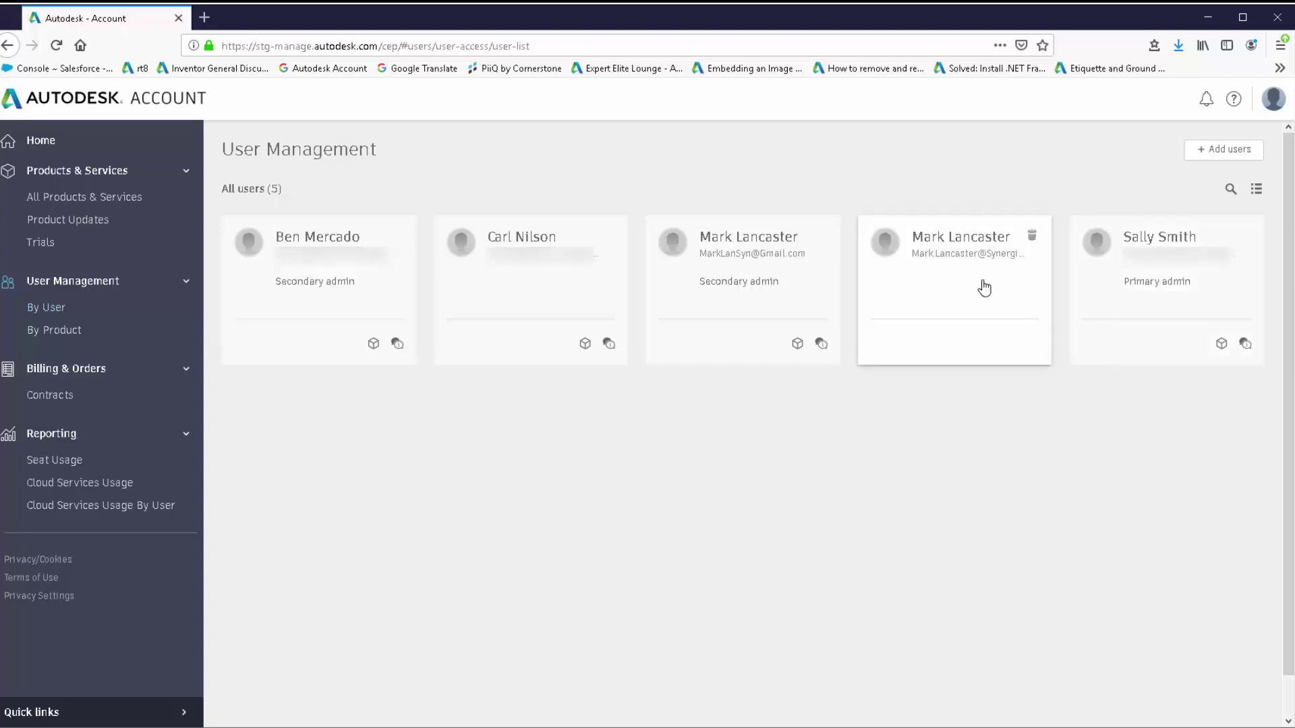
{"action": "mouse_move", "coordinate": [791, 306]}
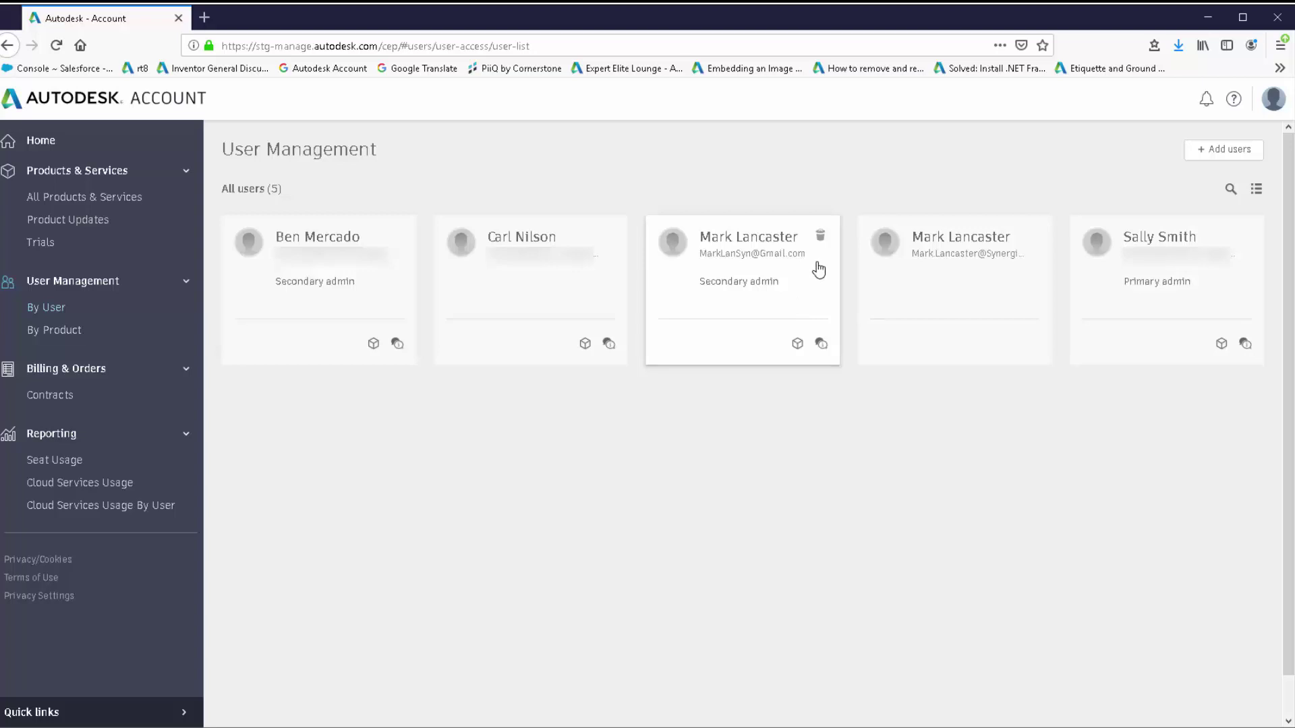
{"action": "left_click", "coordinate": [802, 301]}
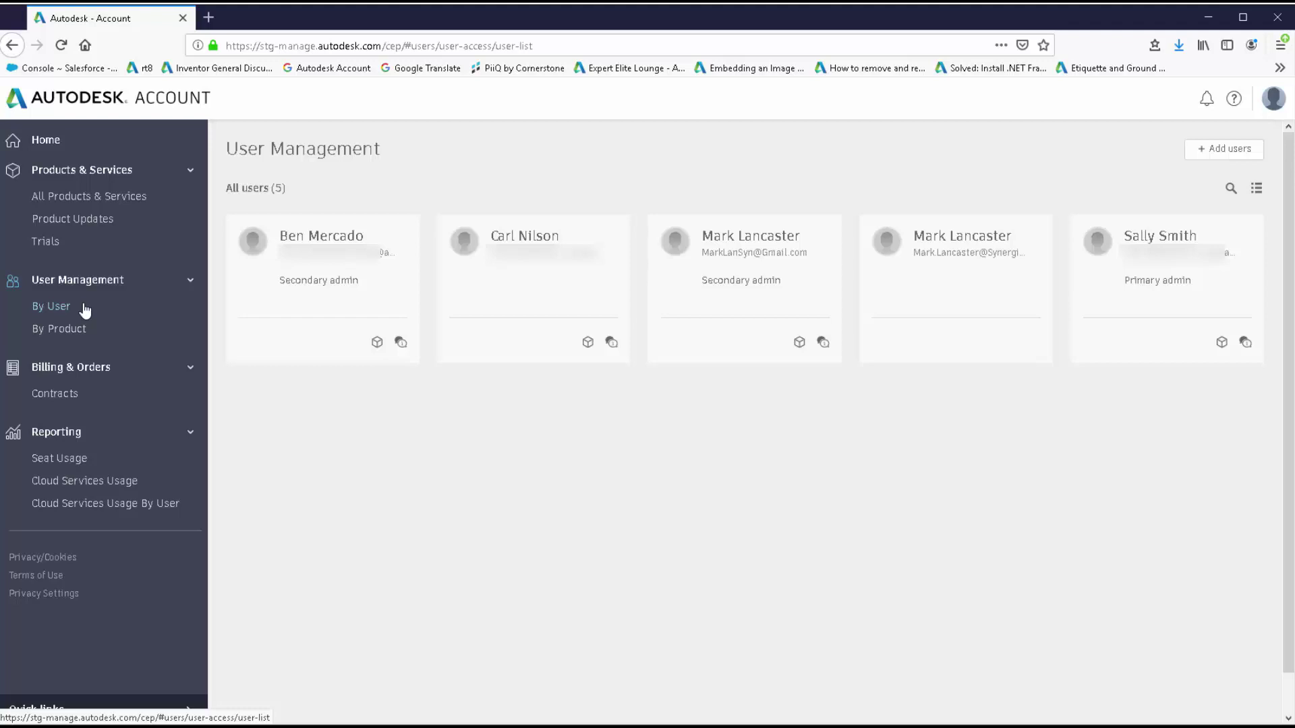
Open the 3ds Max product page from the By Product view and show its six included items.
{"action": "left_click", "coordinate": [70, 331]}
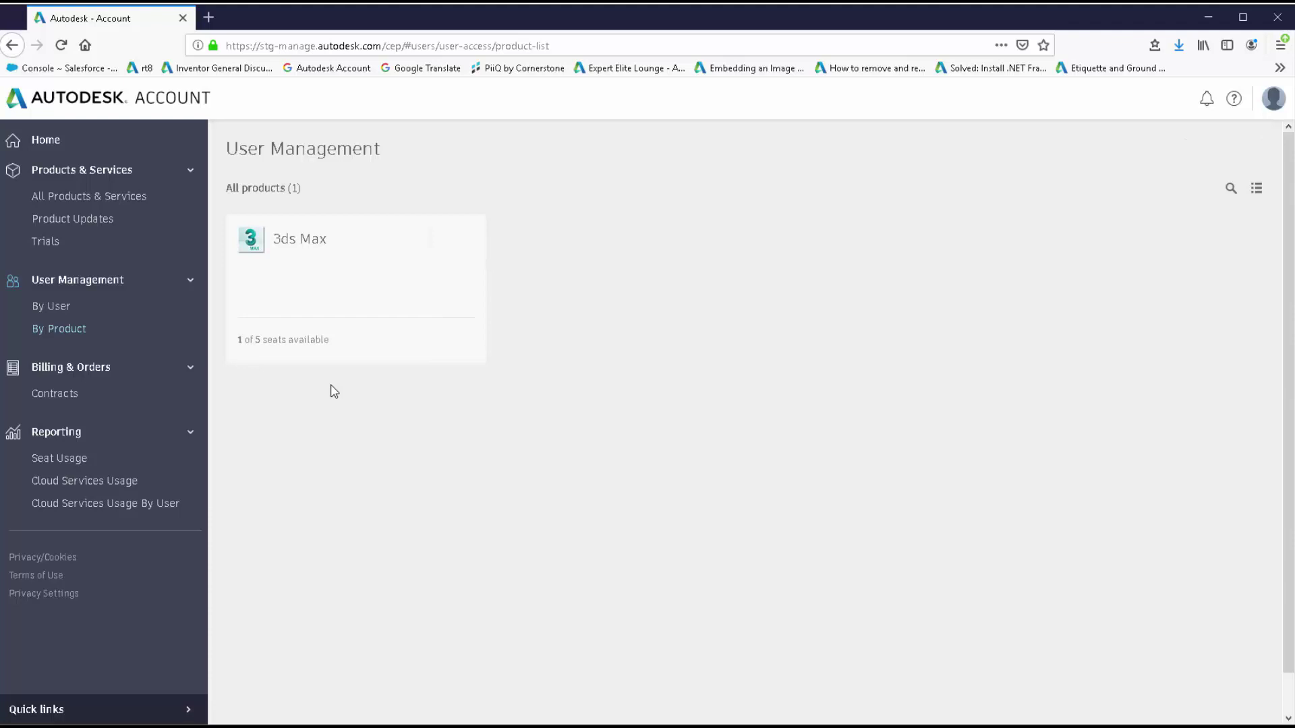
{"action": "left_click", "coordinate": [349, 295]}
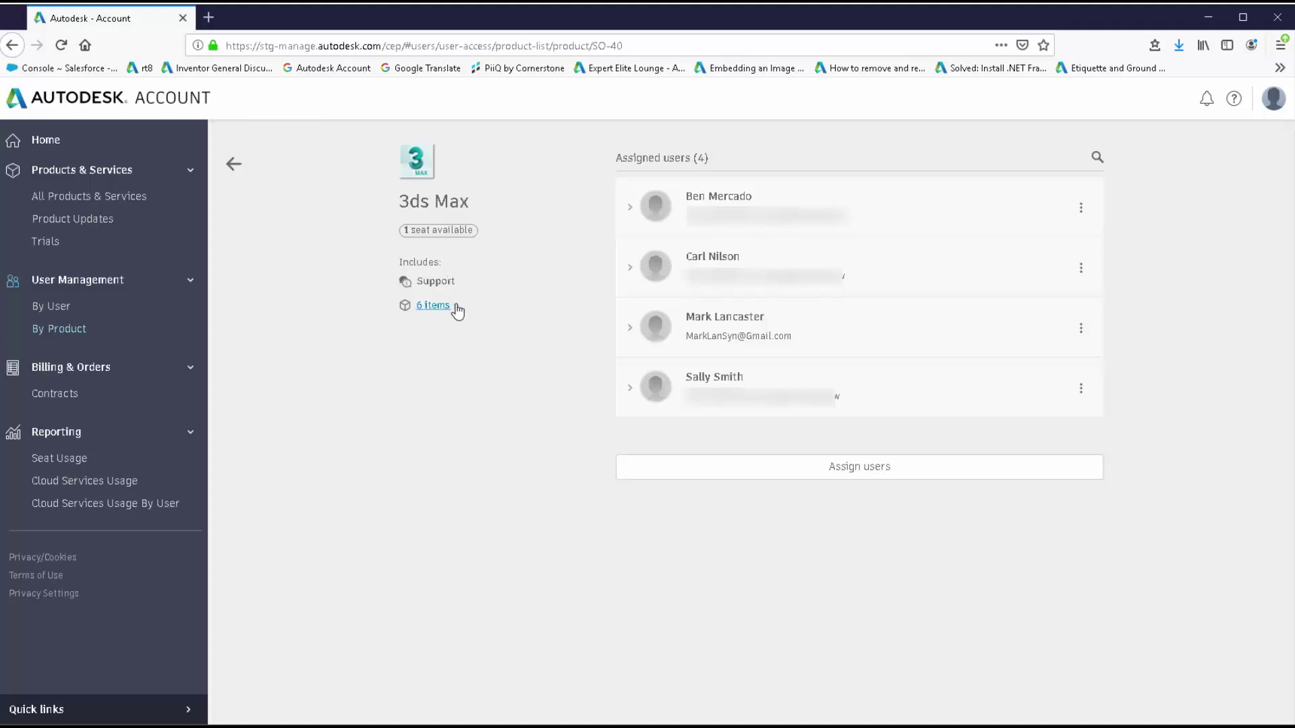
{"action": "left_click", "coordinate": [456, 307]}
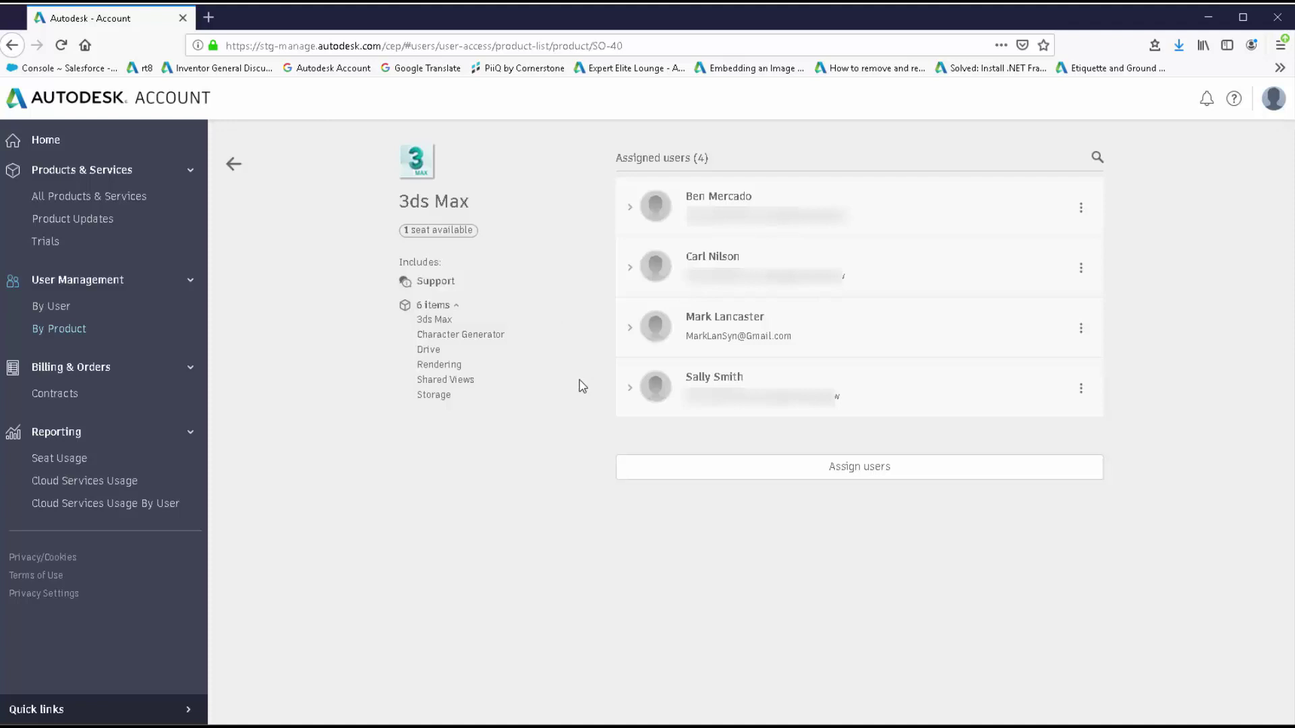
Assign the last 3ds Max seat to the second duplicate user account, excluding Rendering.
{"action": "left_click", "coordinate": [856, 478]}
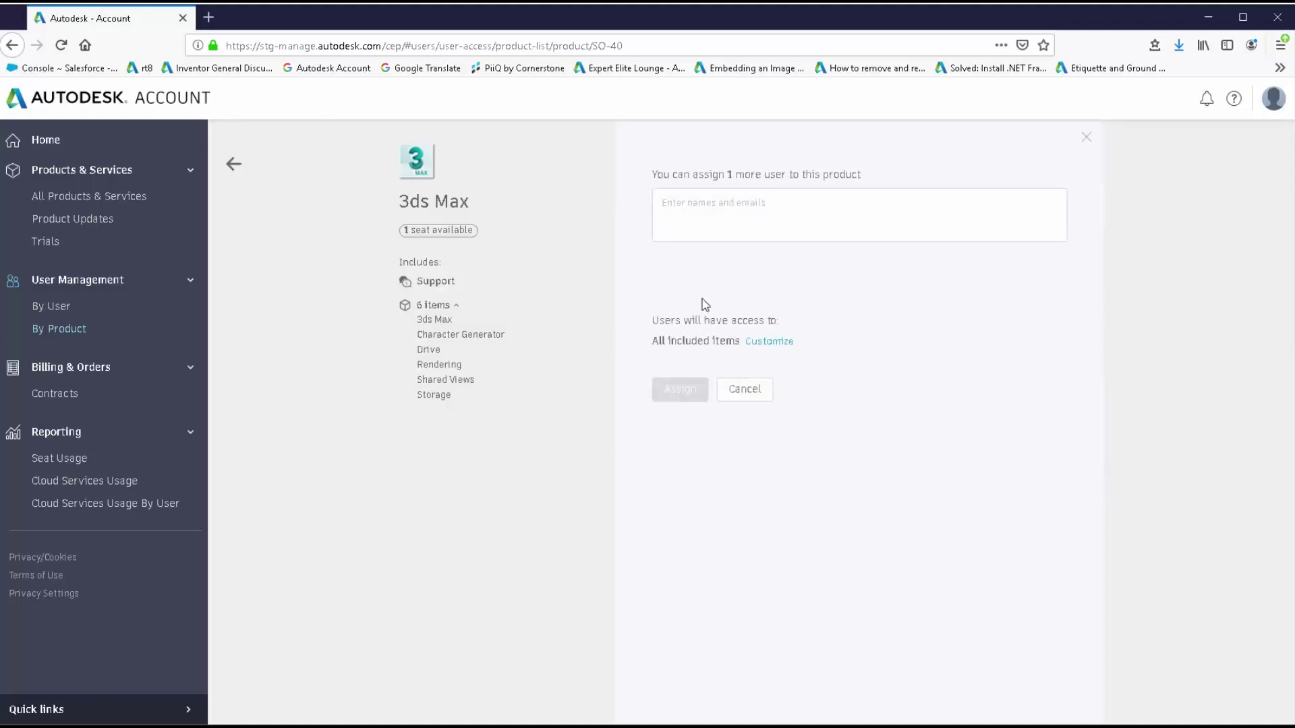
{"action": "left_click", "coordinate": [671, 205]}
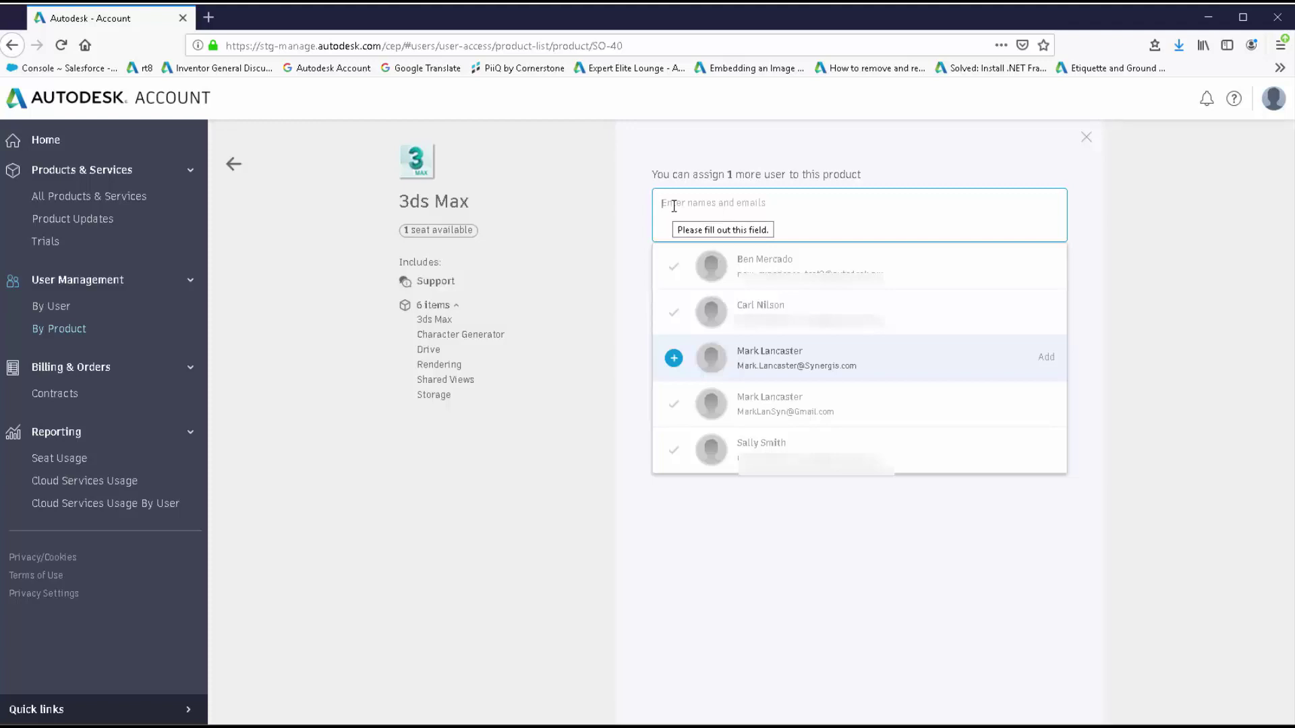
{"action": "left_click", "coordinate": [674, 358]}
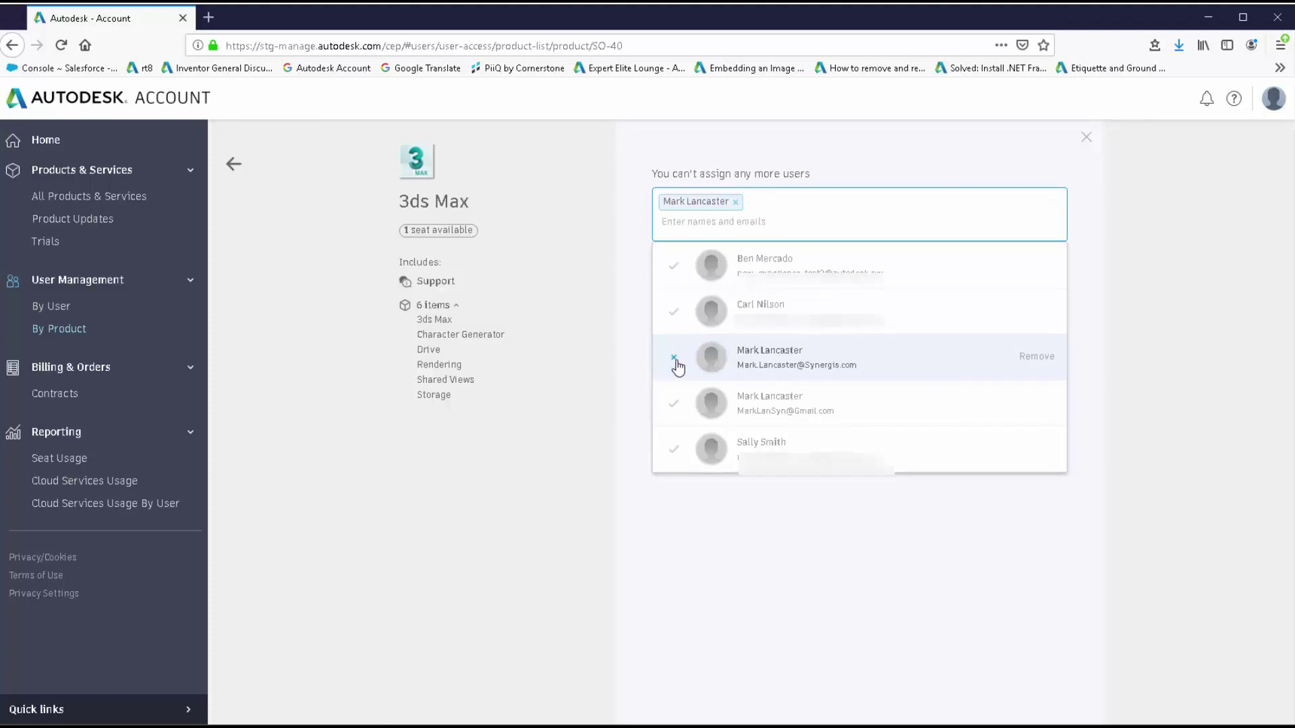
{"action": "left_click", "coordinate": [726, 525]}
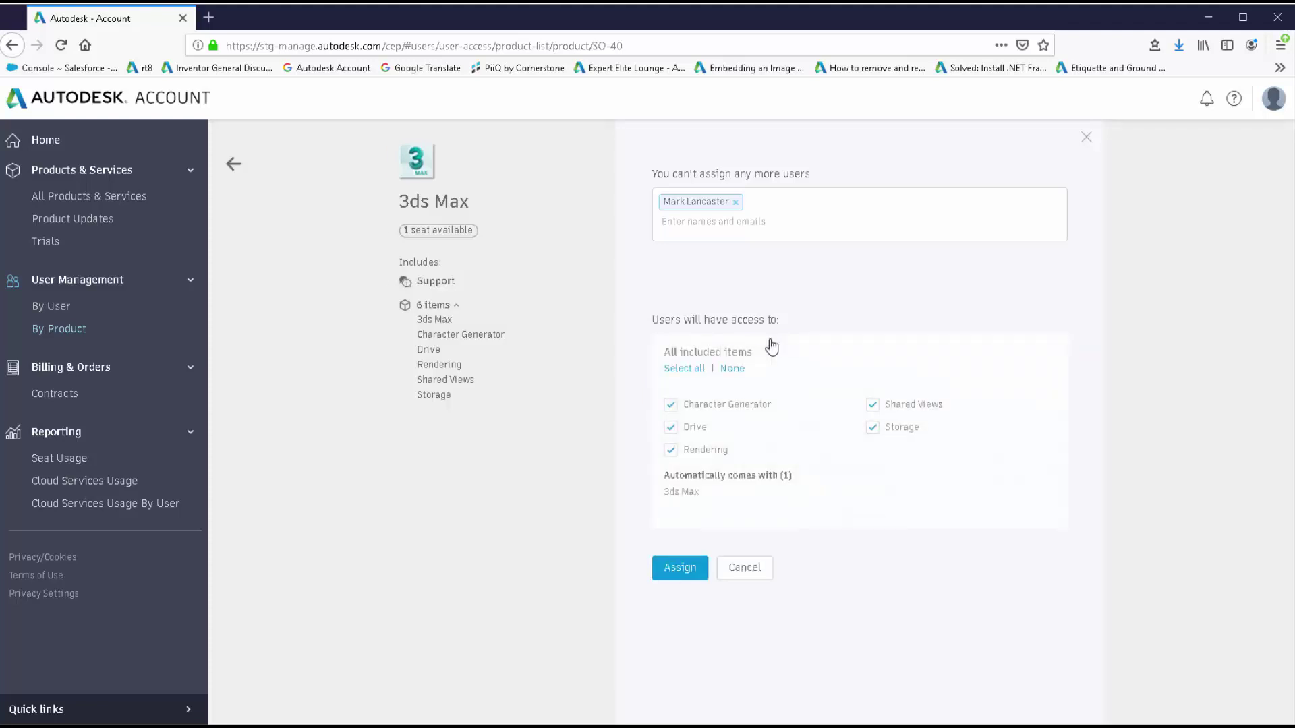
{"action": "left_click", "coordinate": [674, 454]}
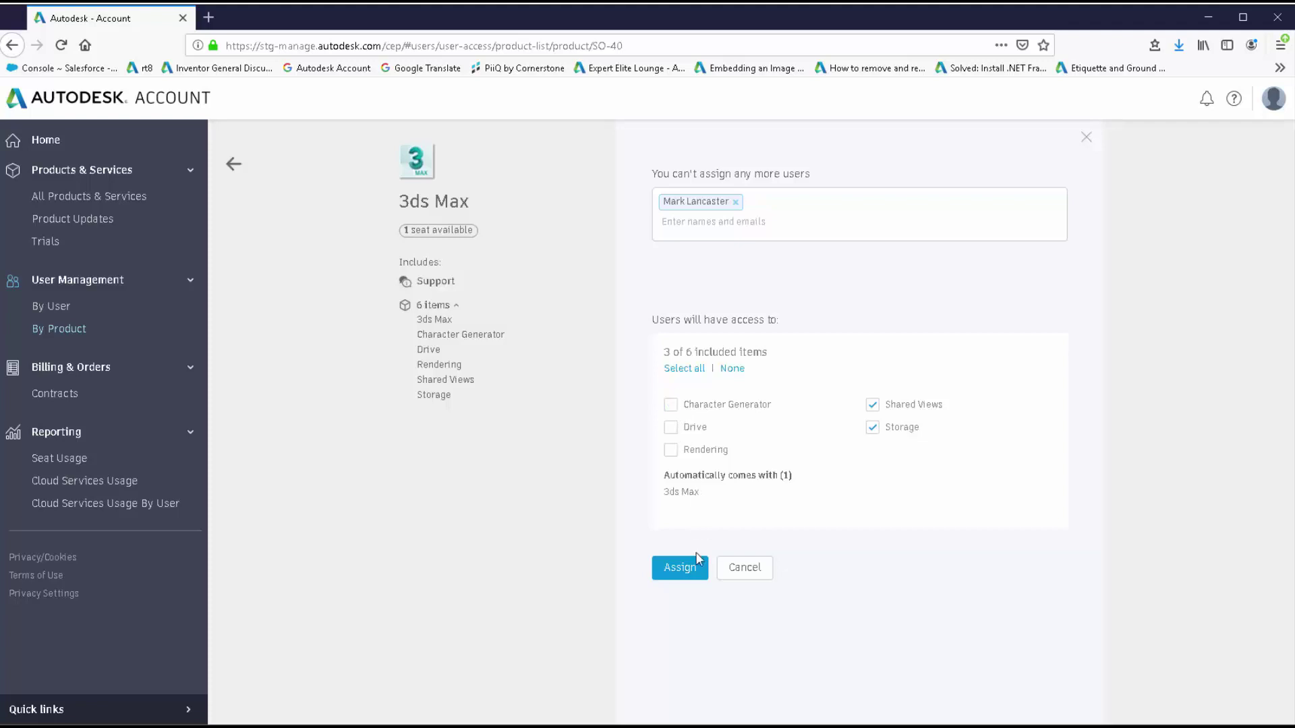
{"action": "left_click", "coordinate": [688, 572]}
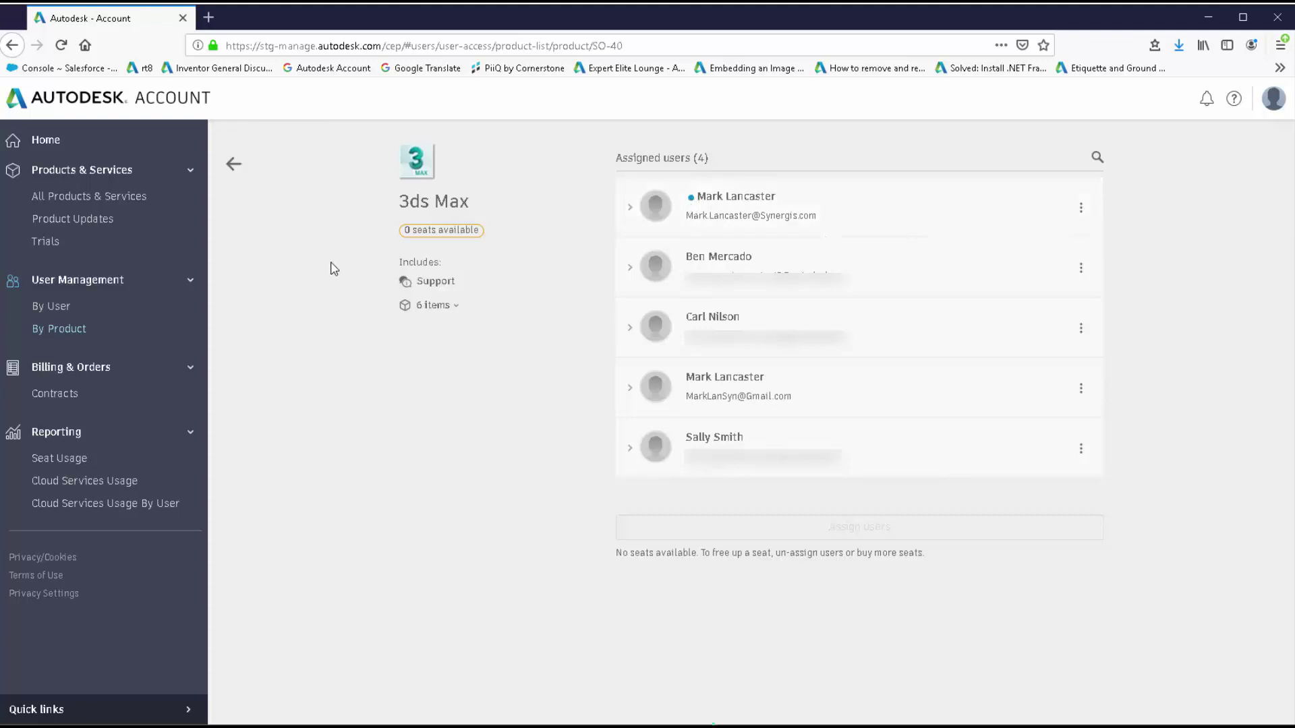
{"action": "left_click", "coordinate": [233, 164]}
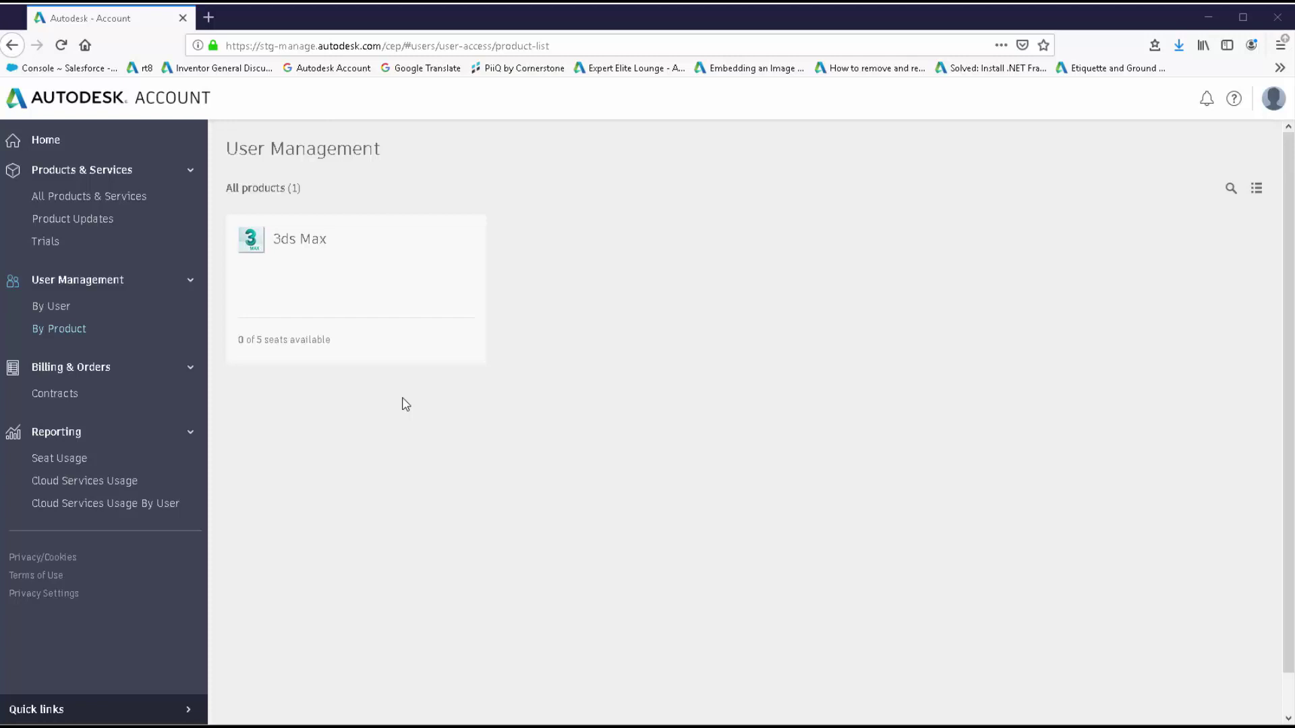
{"action": "left_click", "coordinate": [351, 284]}
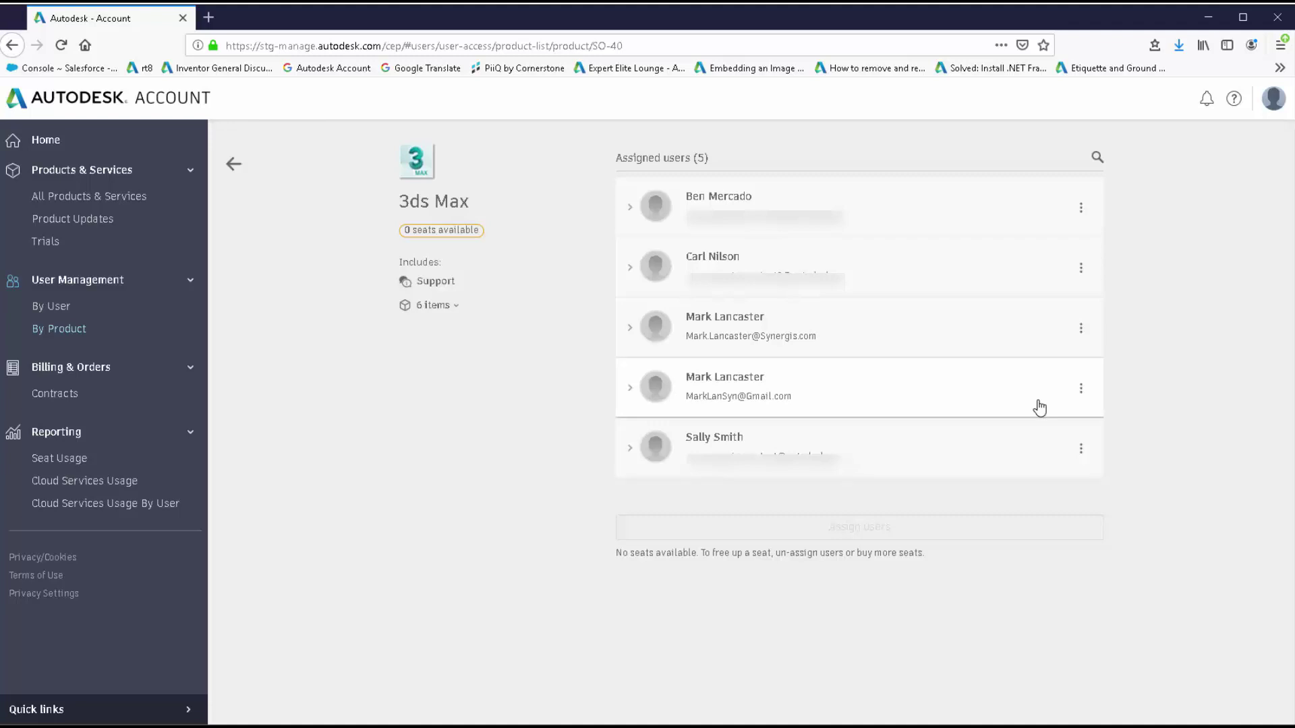
Remove 3ds Max access from the lower duplicate account and expand the remaining account's assigned items.
{"action": "left_click", "coordinate": [1081, 397]}
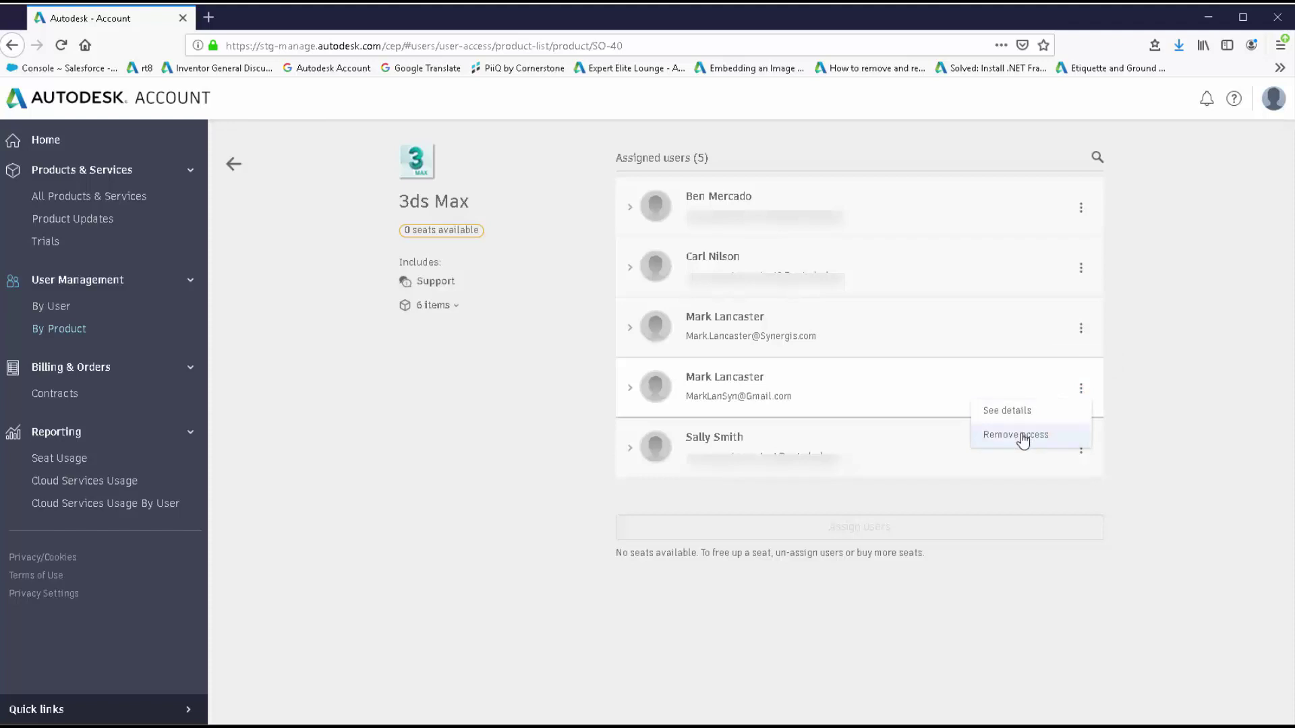
{"action": "left_click", "coordinate": [1024, 437]}
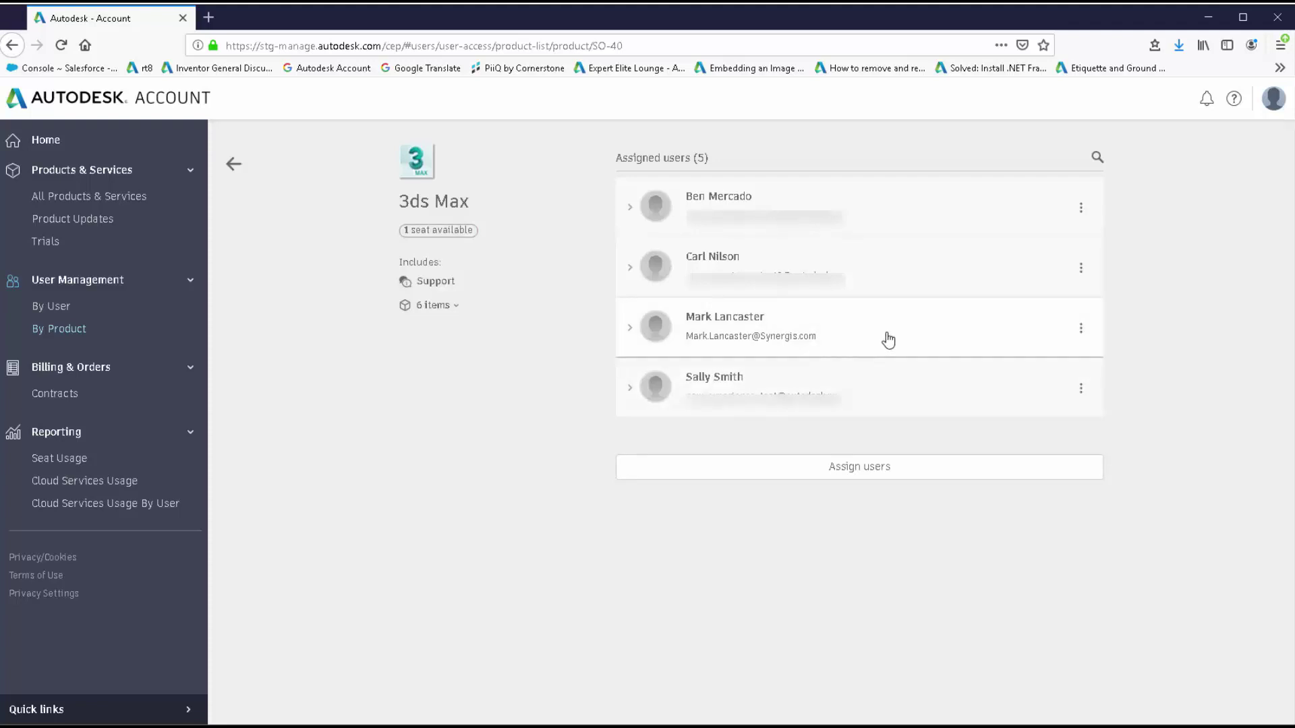
{"action": "left_click", "coordinate": [889, 341]}
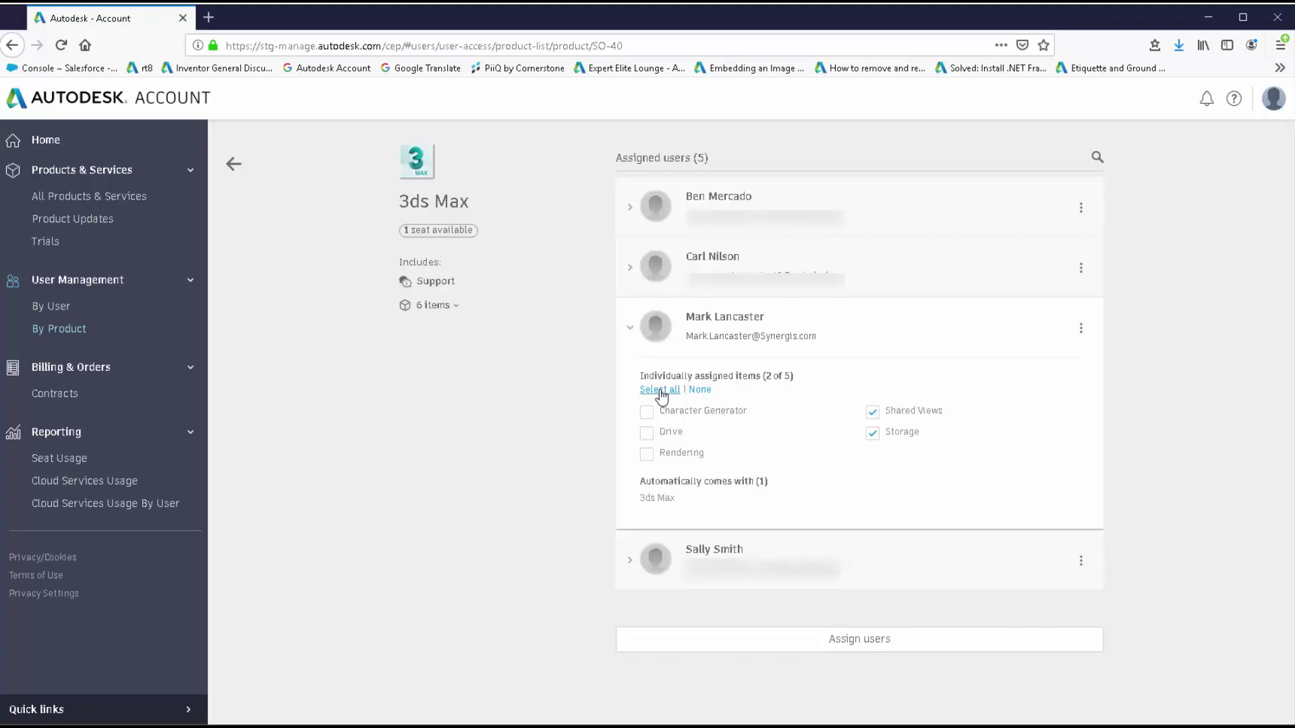
Select all five included 3ds Max items for the remaining user.
{"action": "left_click", "coordinate": [661, 393]}
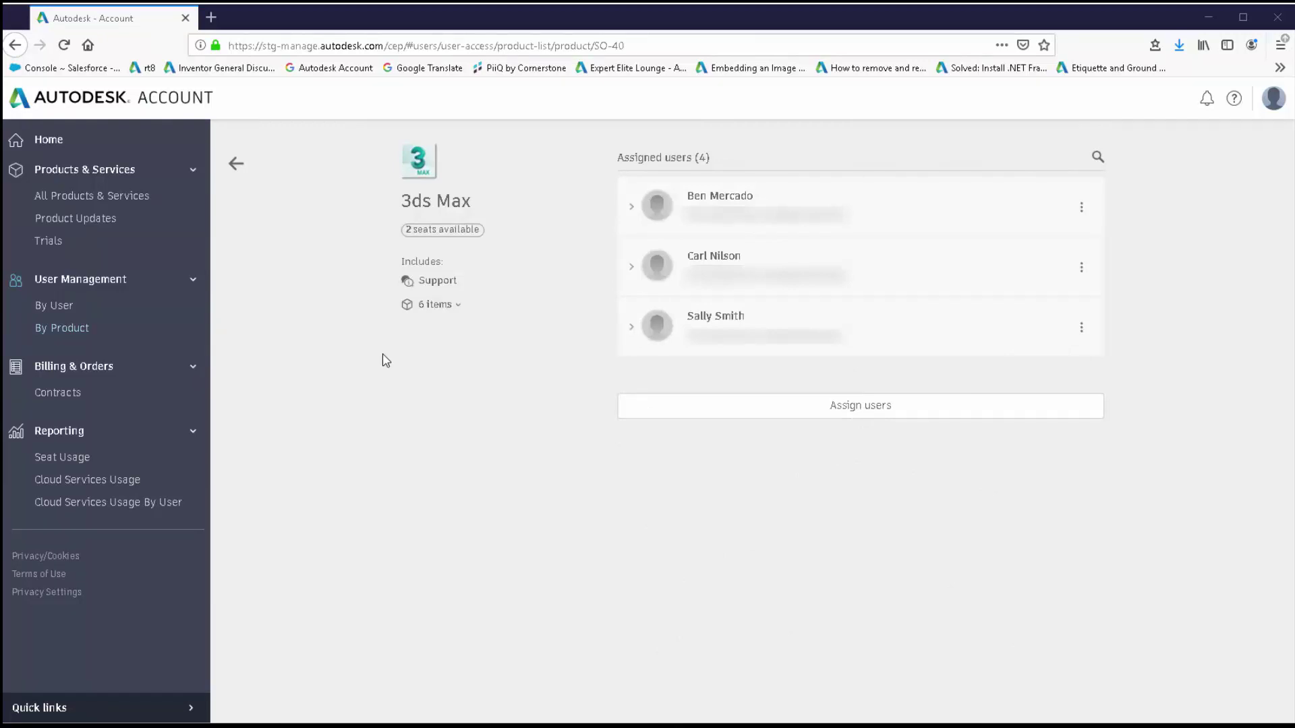
Assign 3ds Max to both unassigned user accounts with Drive and Storage left out.
{"action": "left_click", "coordinate": [829, 412]}
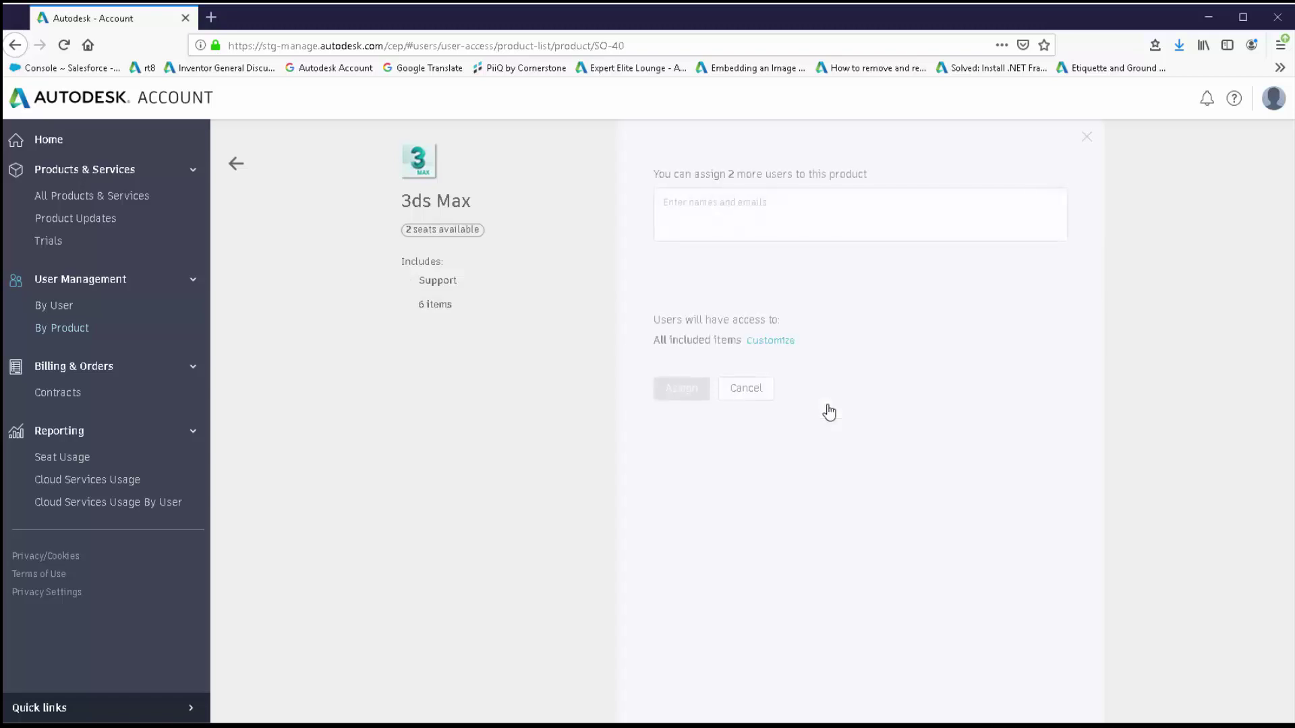
{"action": "left_click", "coordinate": [676, 198]}
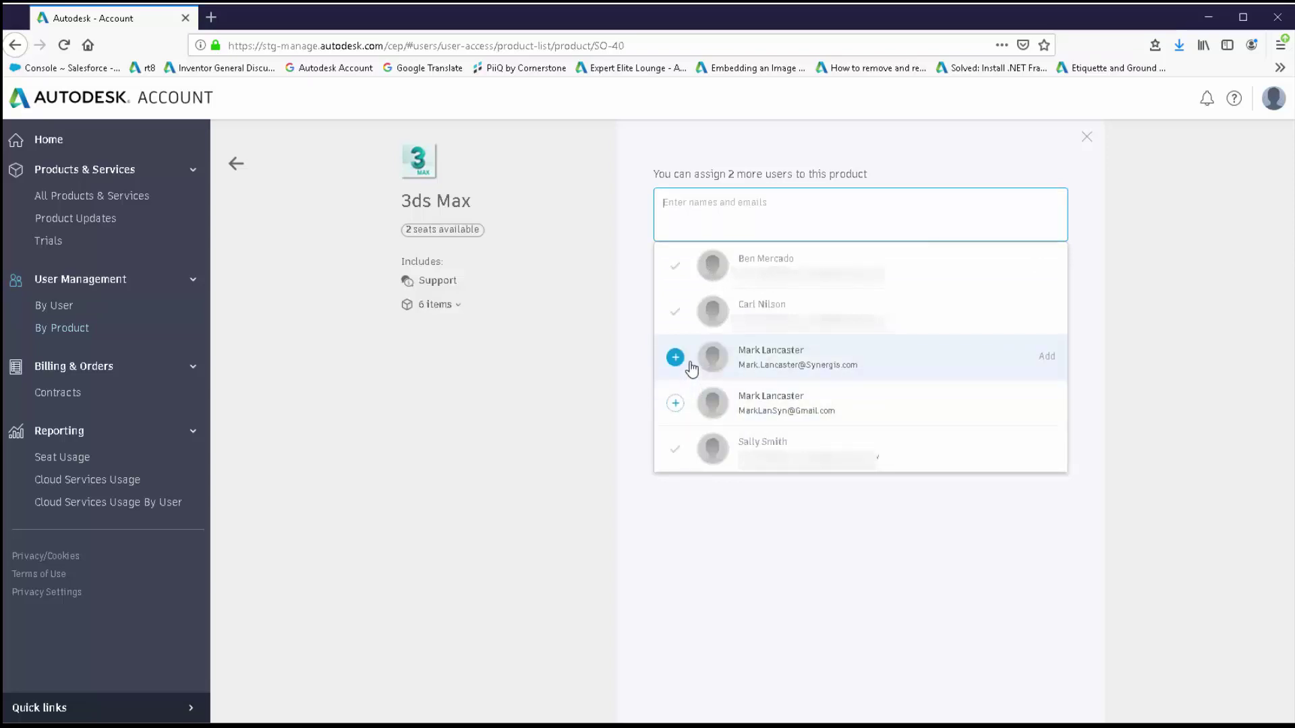
{"action": "left_click", "coordinate": [691, 366]}
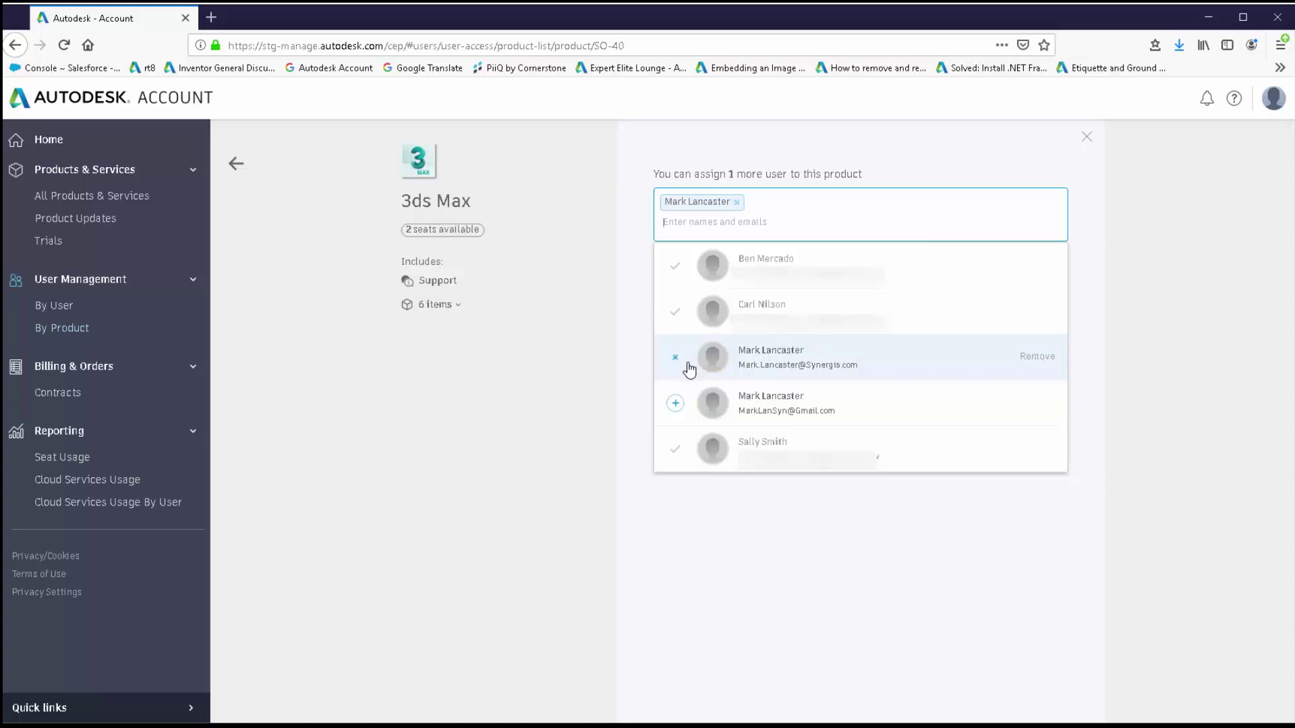
{"action": "left_click", "coordinate": [693, 404]}
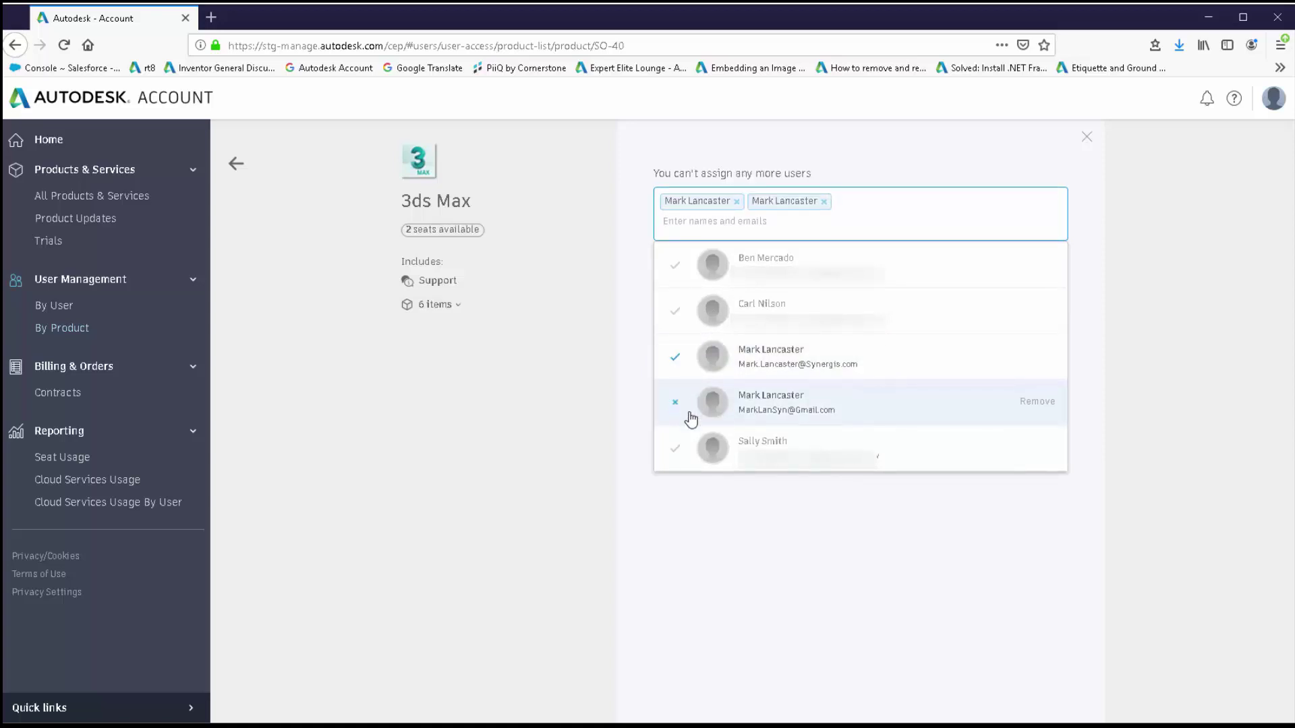
{"action": "left_click", "coordinate": [678, 496]}
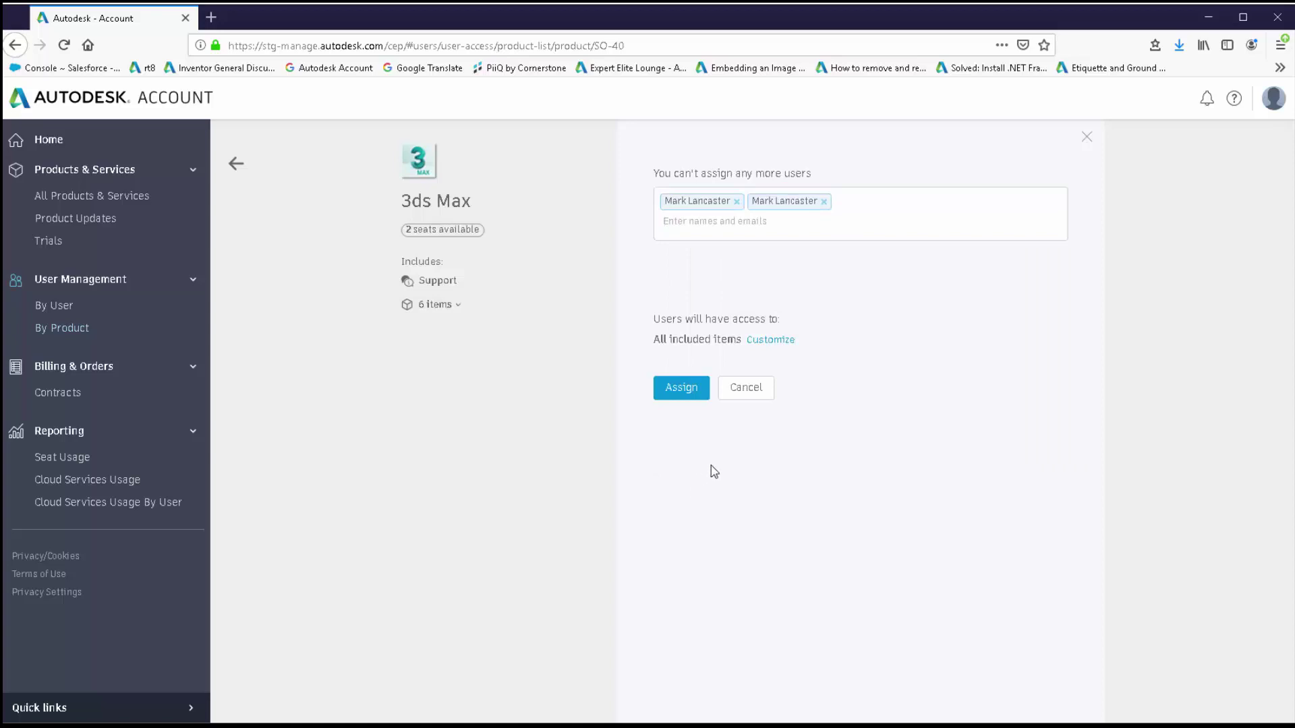
{"action": "left_click", "coordinate": [771, 341]}
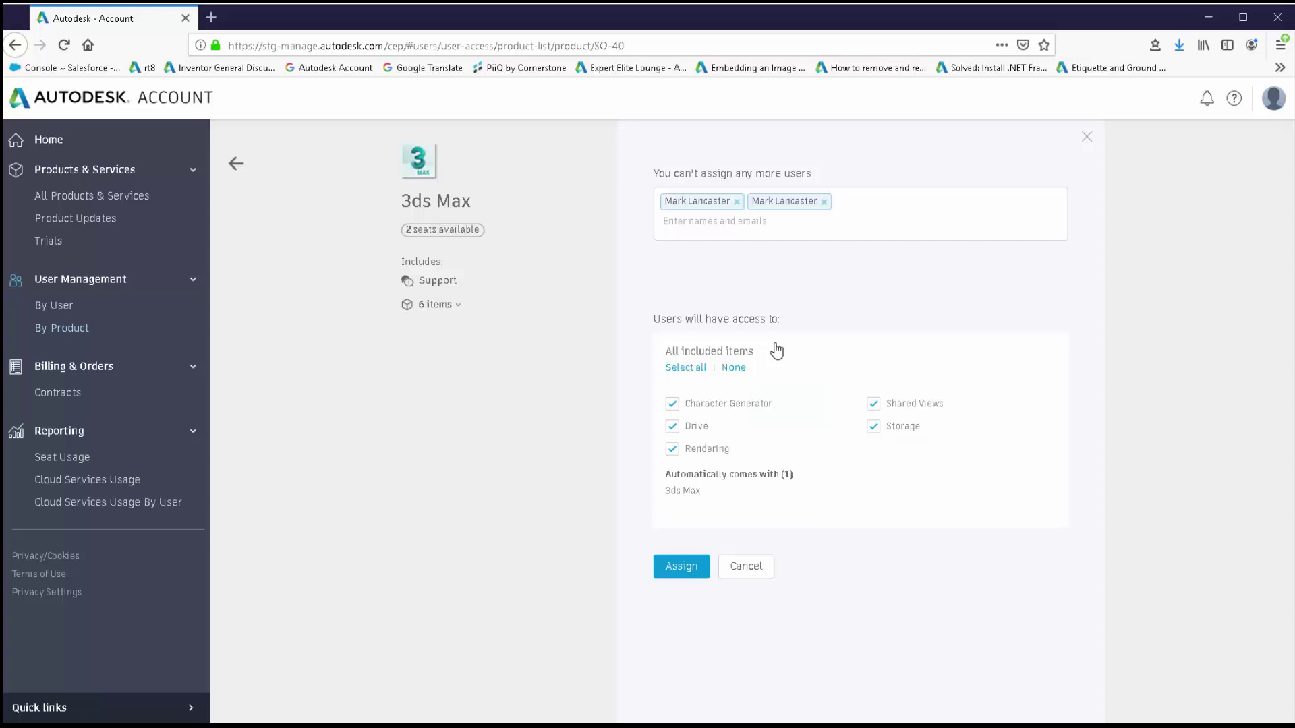
{"action": "left_click", "coordinate": [675, 429]}
{"action": "left_click", "coordinate": [873, 427]}
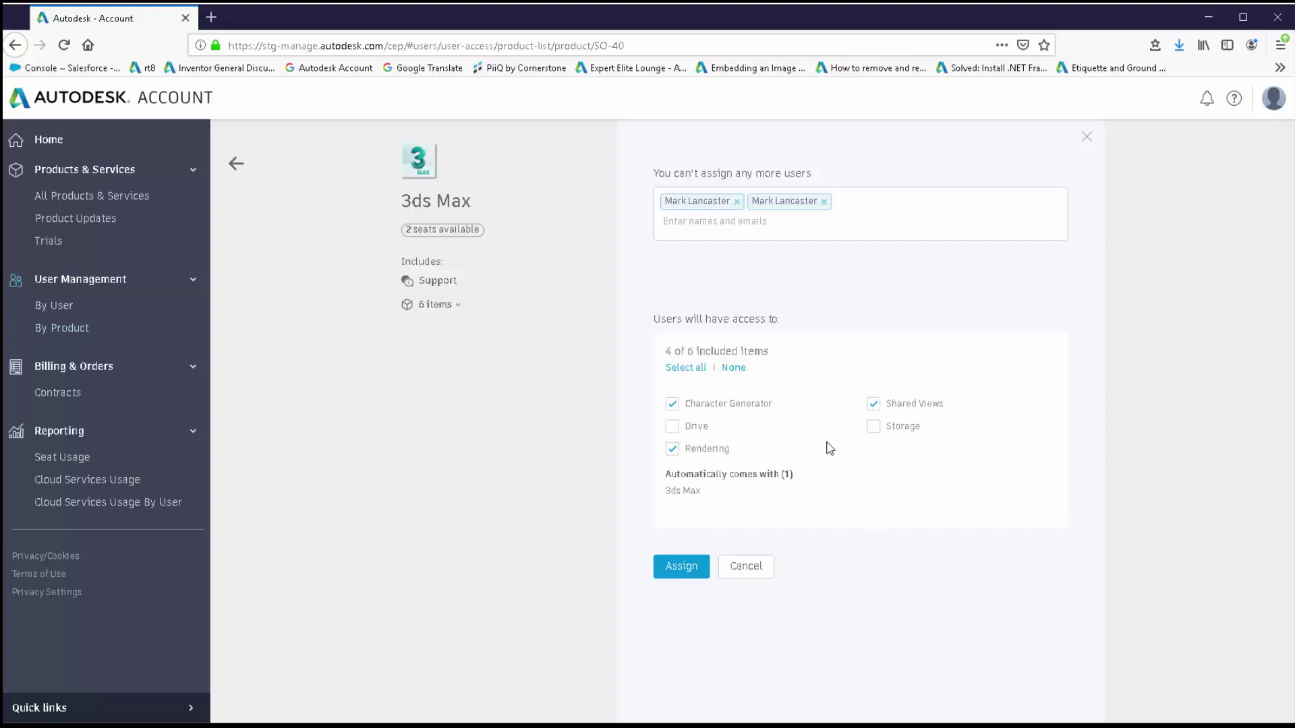
{"action": "left_click", "coordinate": [683, 567]}
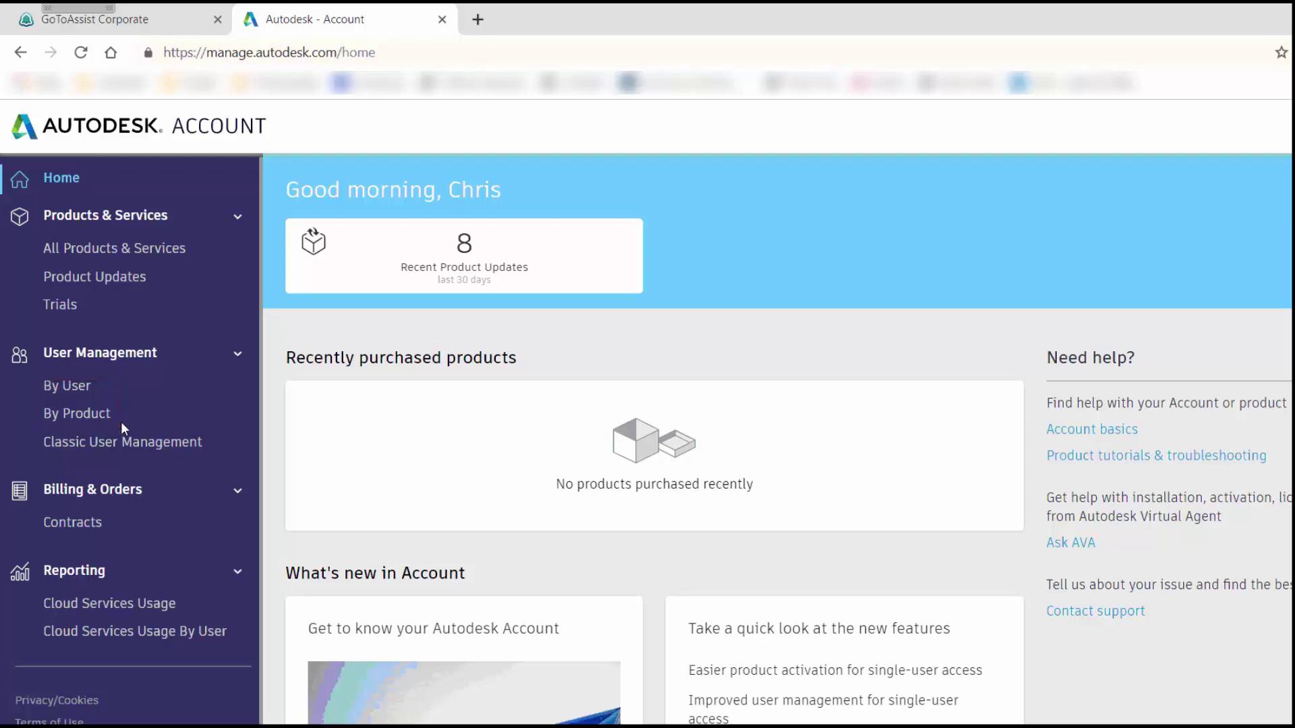
Open Classic User Management and bring up an empty Add Users form.
{"action": "left_click", "coordinate": [124, 442]}
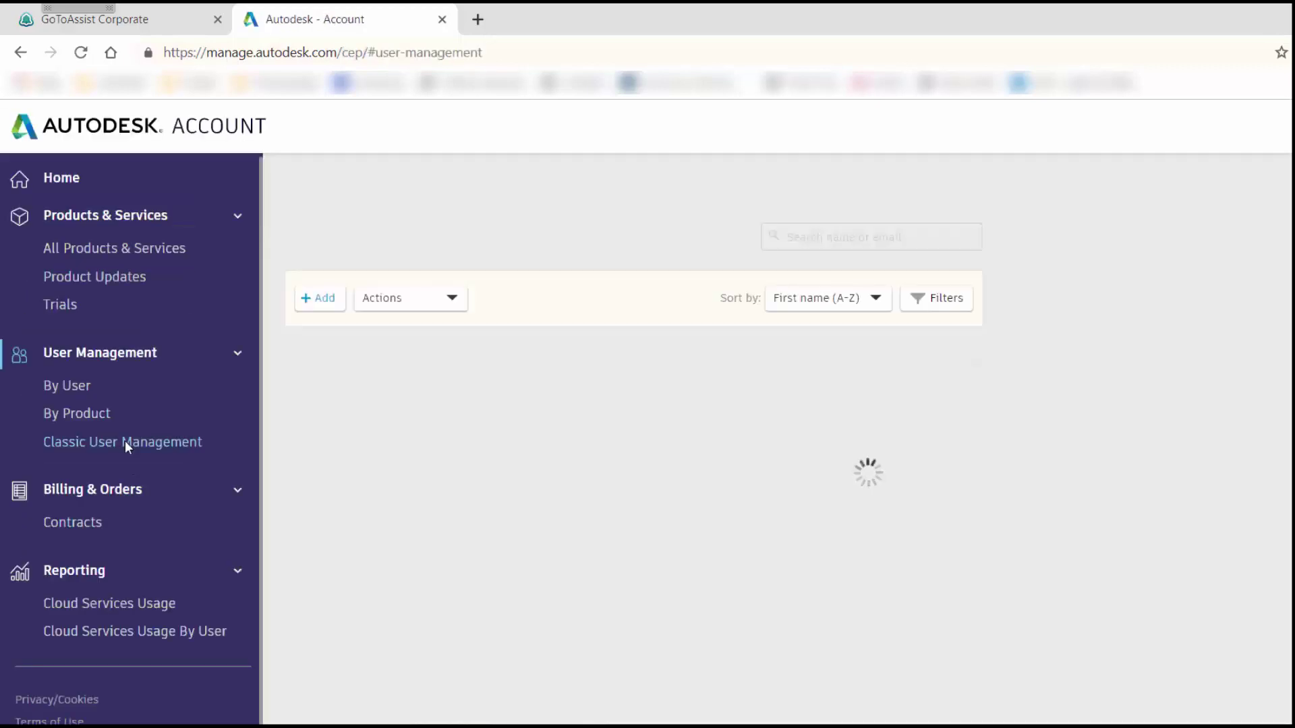
{"action": "left_click", "coordinate": [86, 388]}
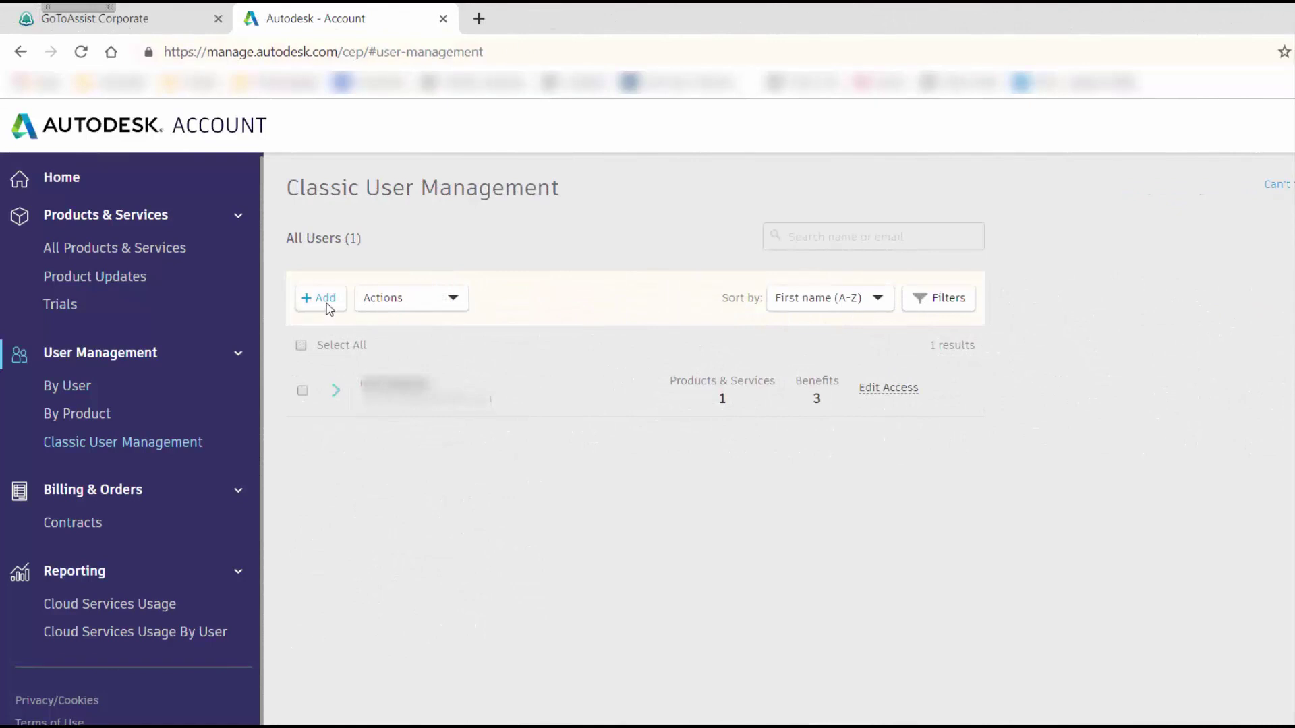
{"action": "left_click", "coordinate": [328, 304]}
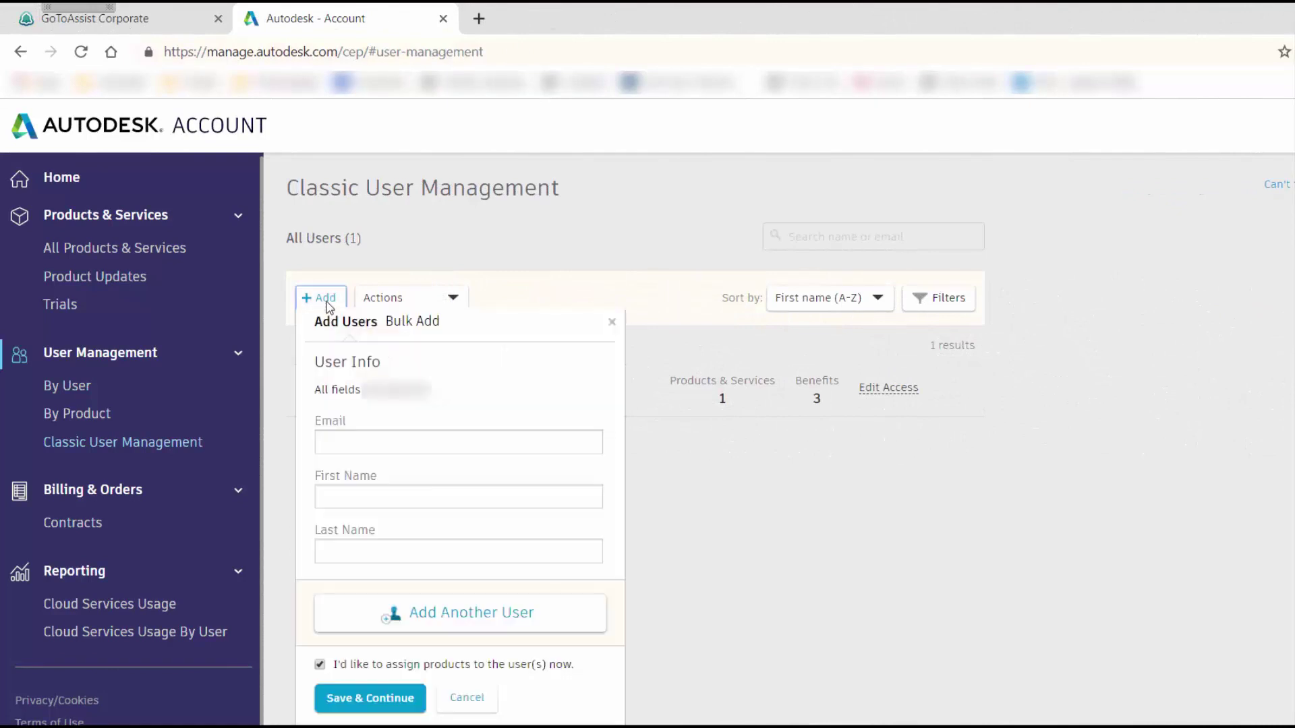
Enter the new user's e-mail address, first name and last name, then Save & Continue.
{"action": "left_click", "coordinate": [338, 441]}
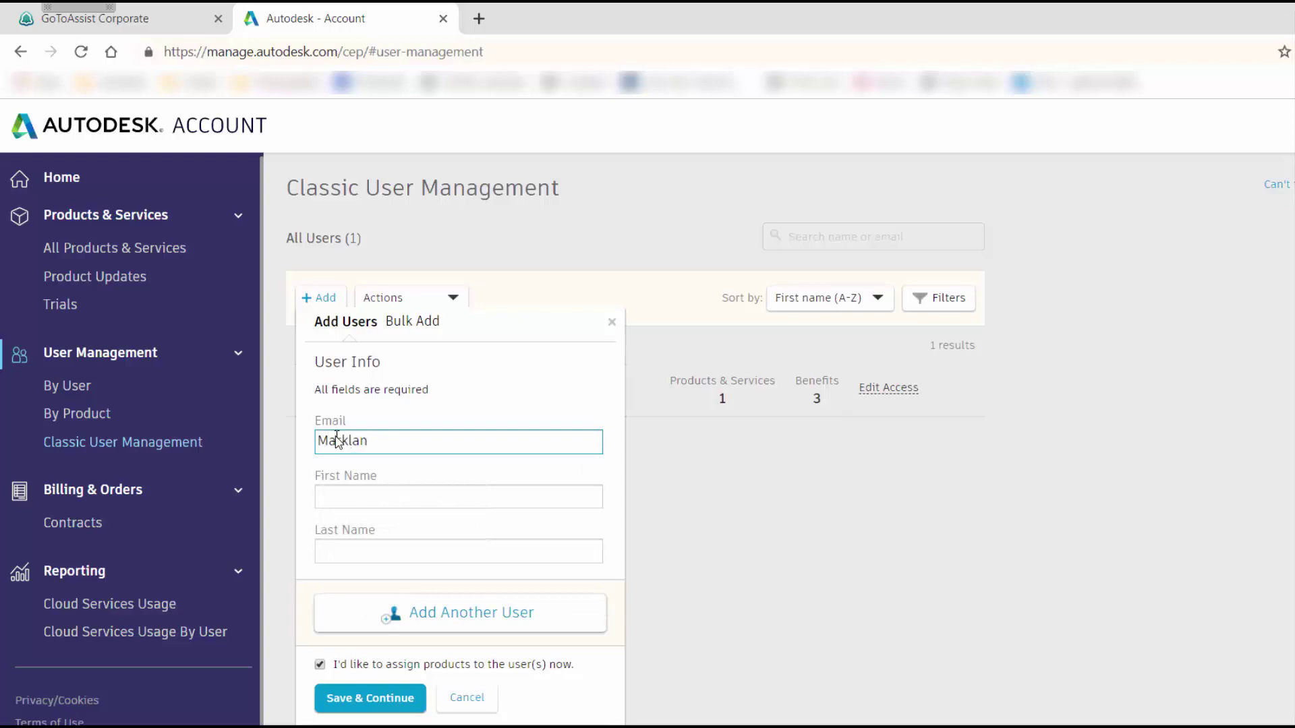
{"action": "key", "text": "Tab"}
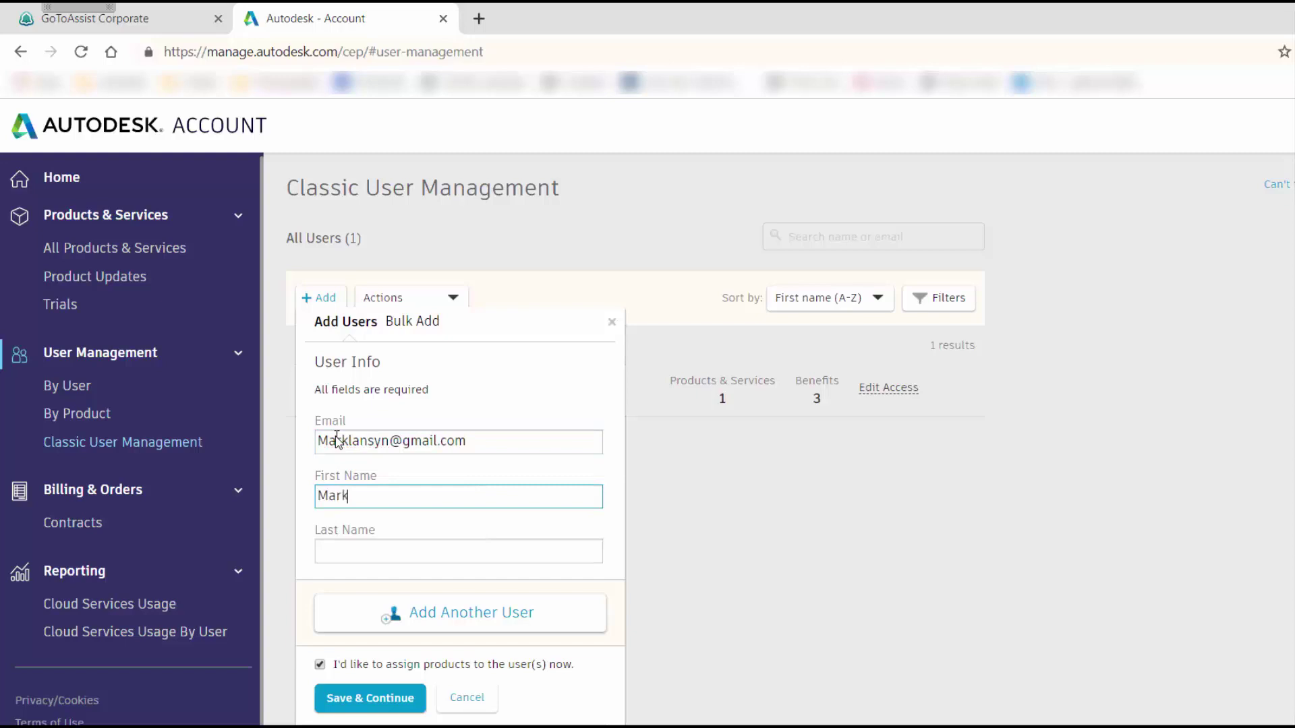
{"action": "key", "text": "Tab"}
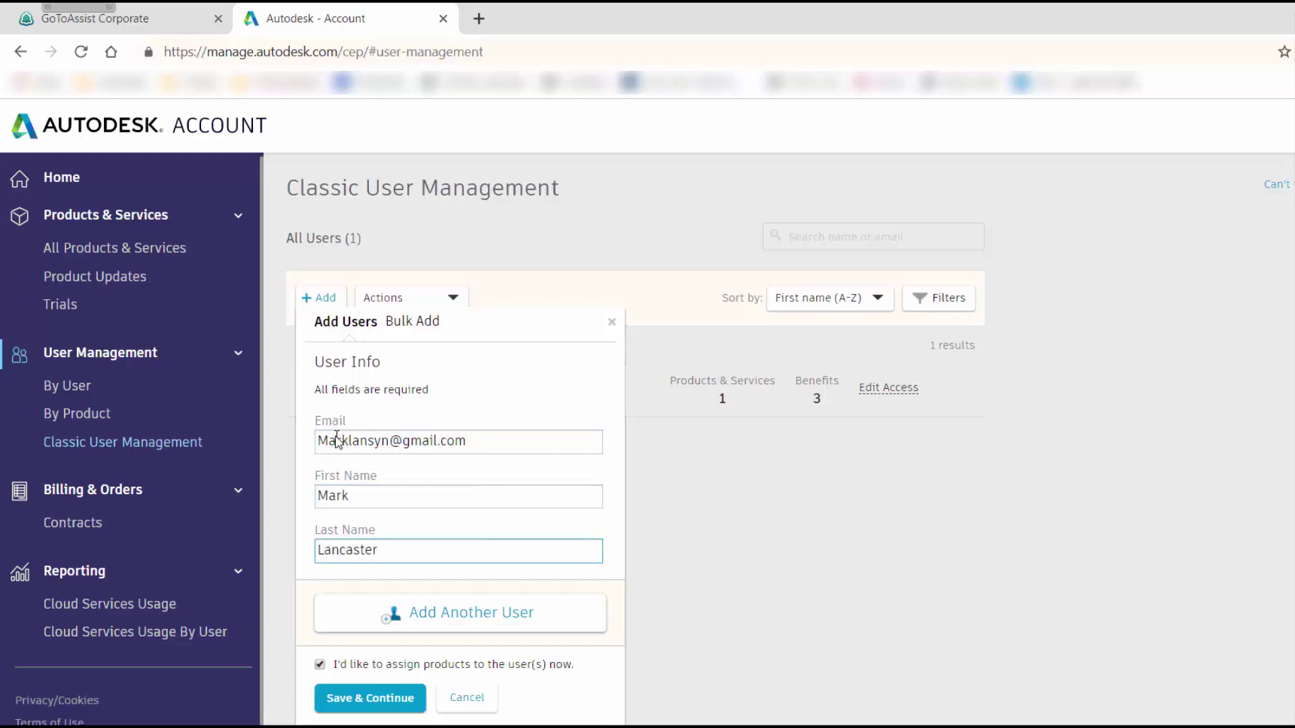
{"action": "left_click", "coordinate": [362, 700]}
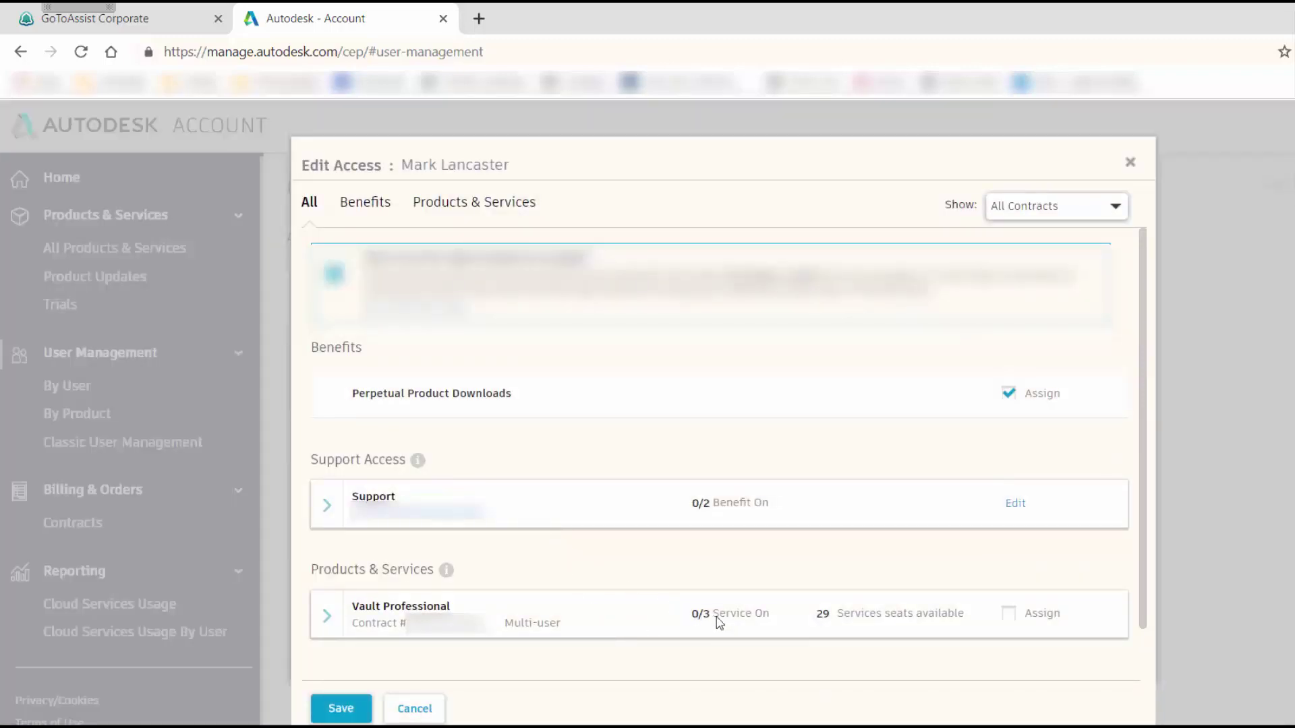
Give the new user a Vault Professional seat and save the access changes.
{"action": "left_click", "coordinate": [1011, 615]}
{"action": "left_click", "coordinate": [340, 708]}
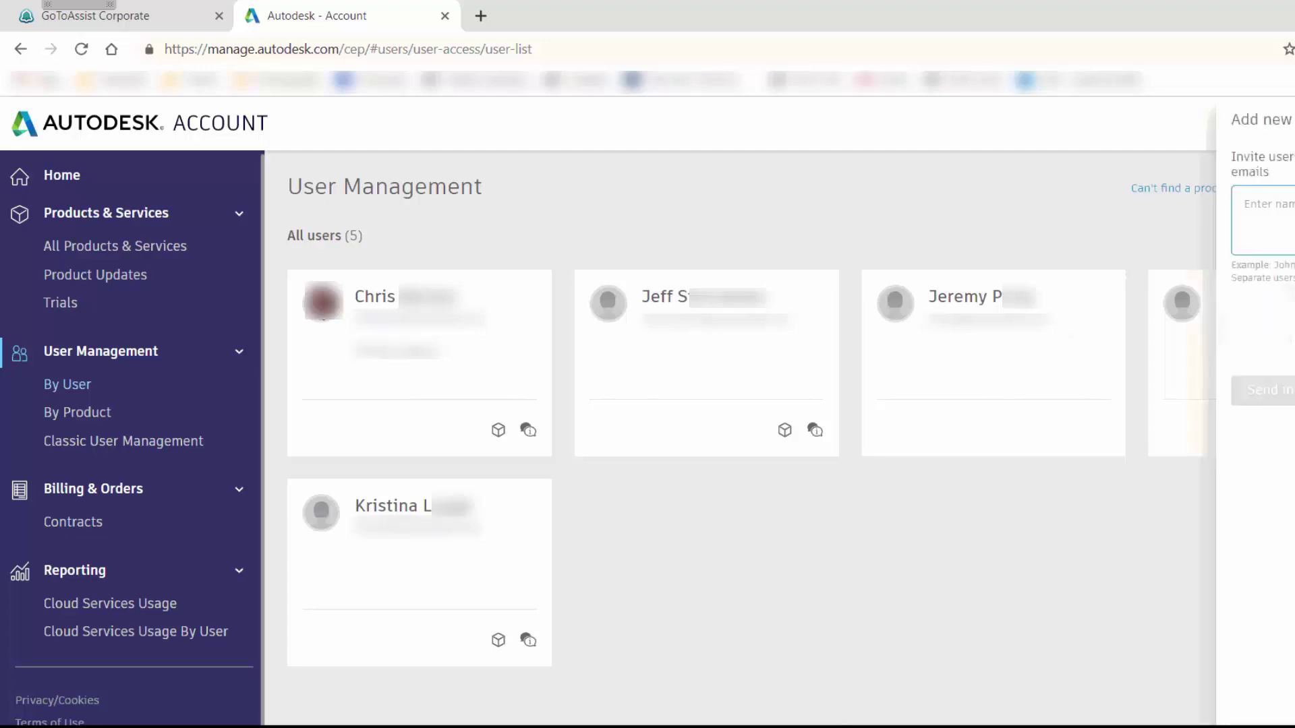
Invite a new user by entering their name and e-mail, then send the invitation.
{"action": "left_click", "coordinate": [1151, 203]}
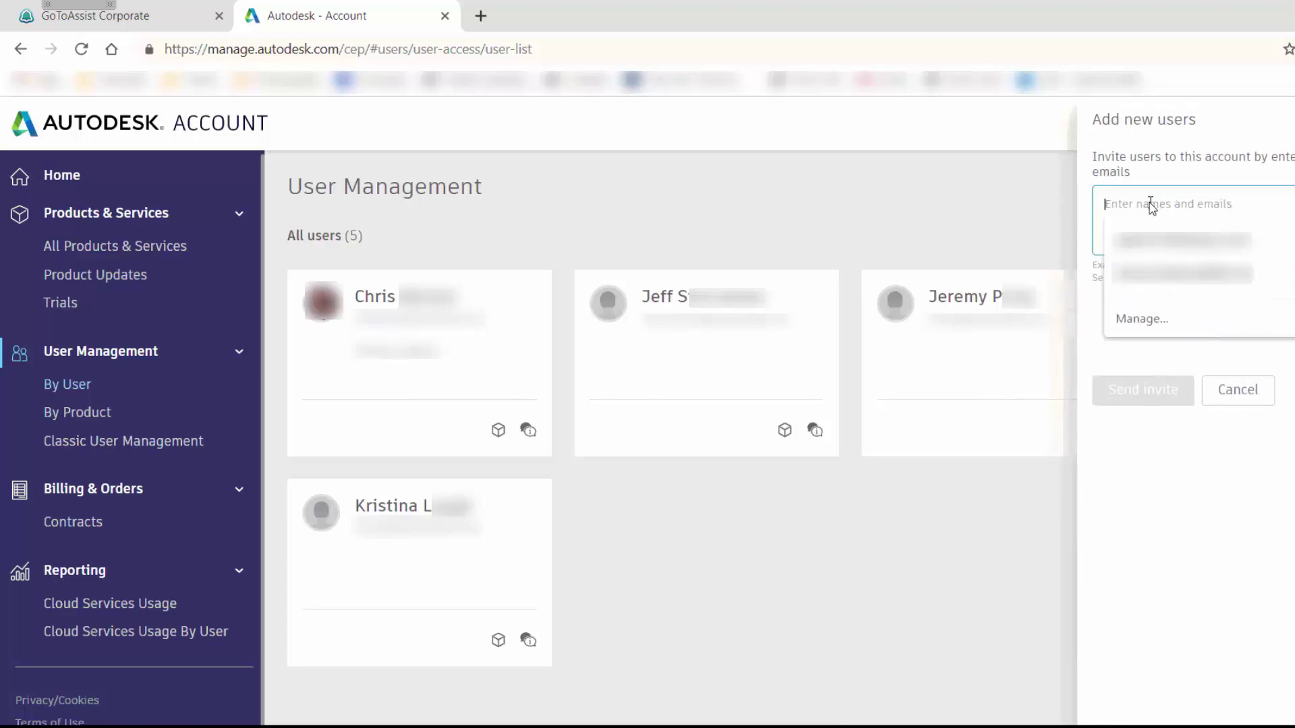
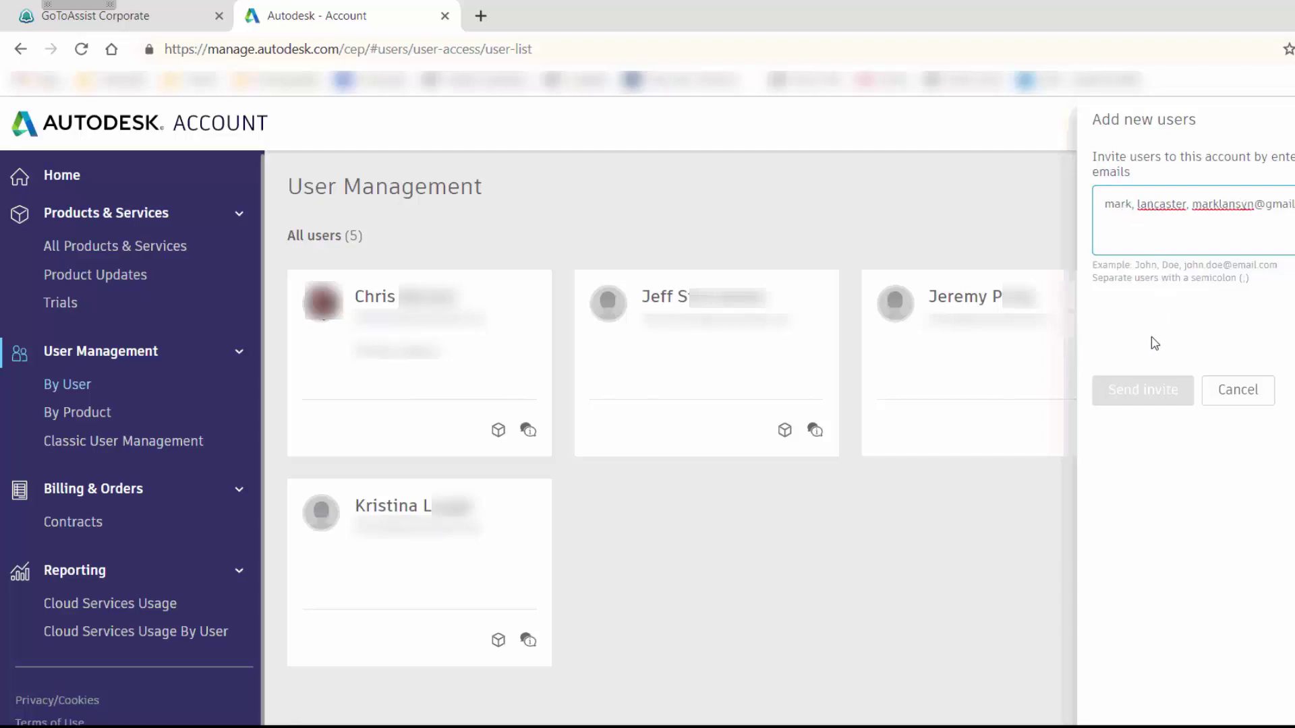
{"action": "key", "text": "Return"}
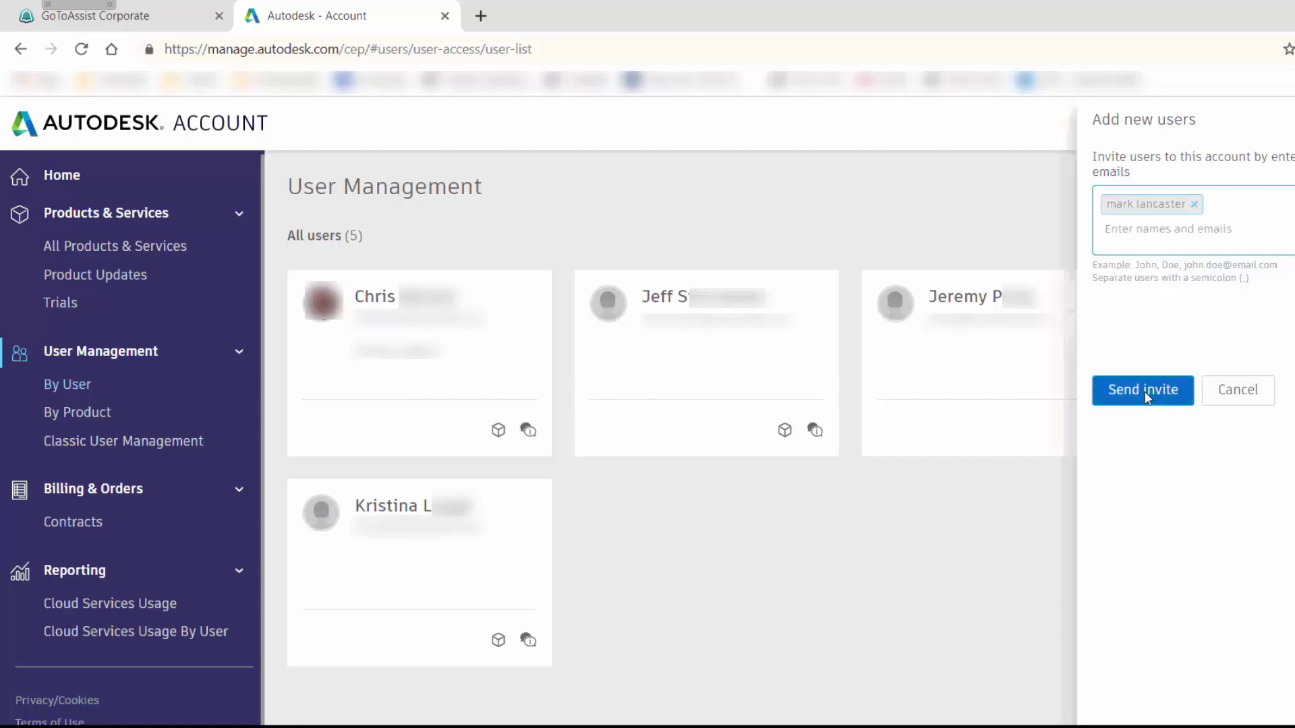
{"action": "left_click", "coordinate": [1145, 393]}
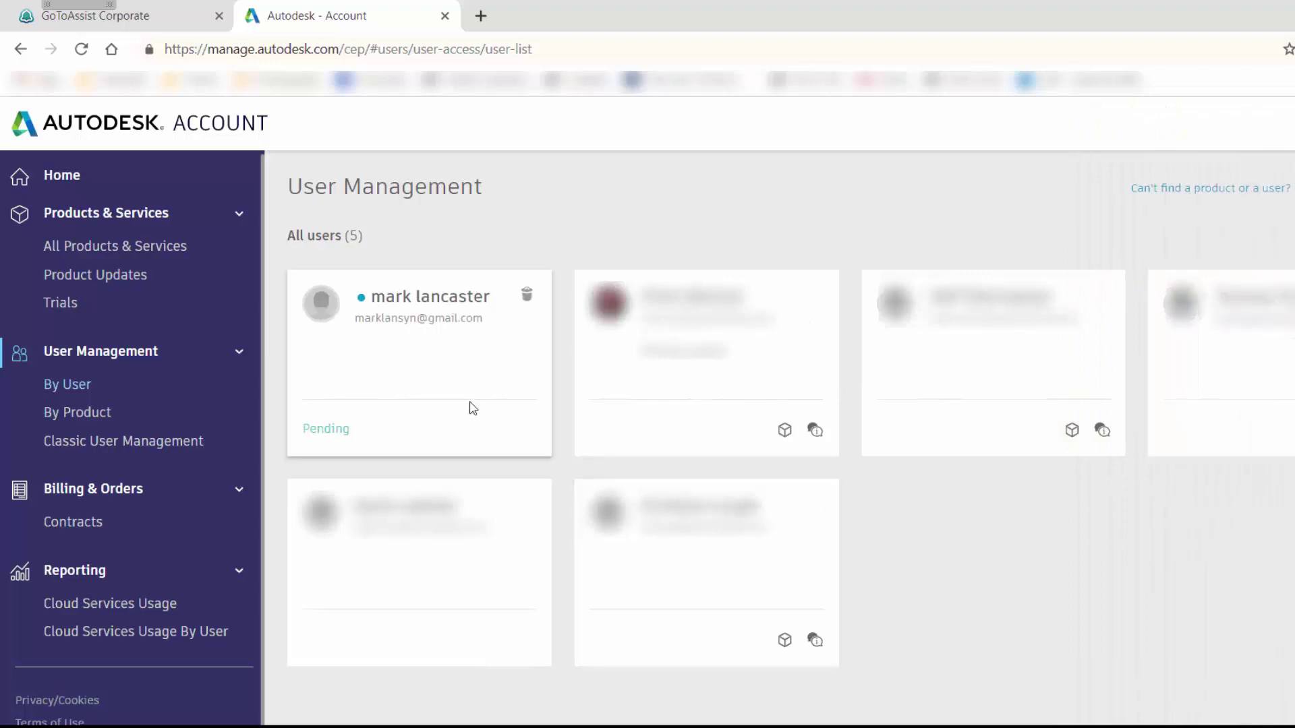
Delete the Pending invitation and return to the Classic User Management list.
{"action": "left_click", "coordinate": [528, 299]}
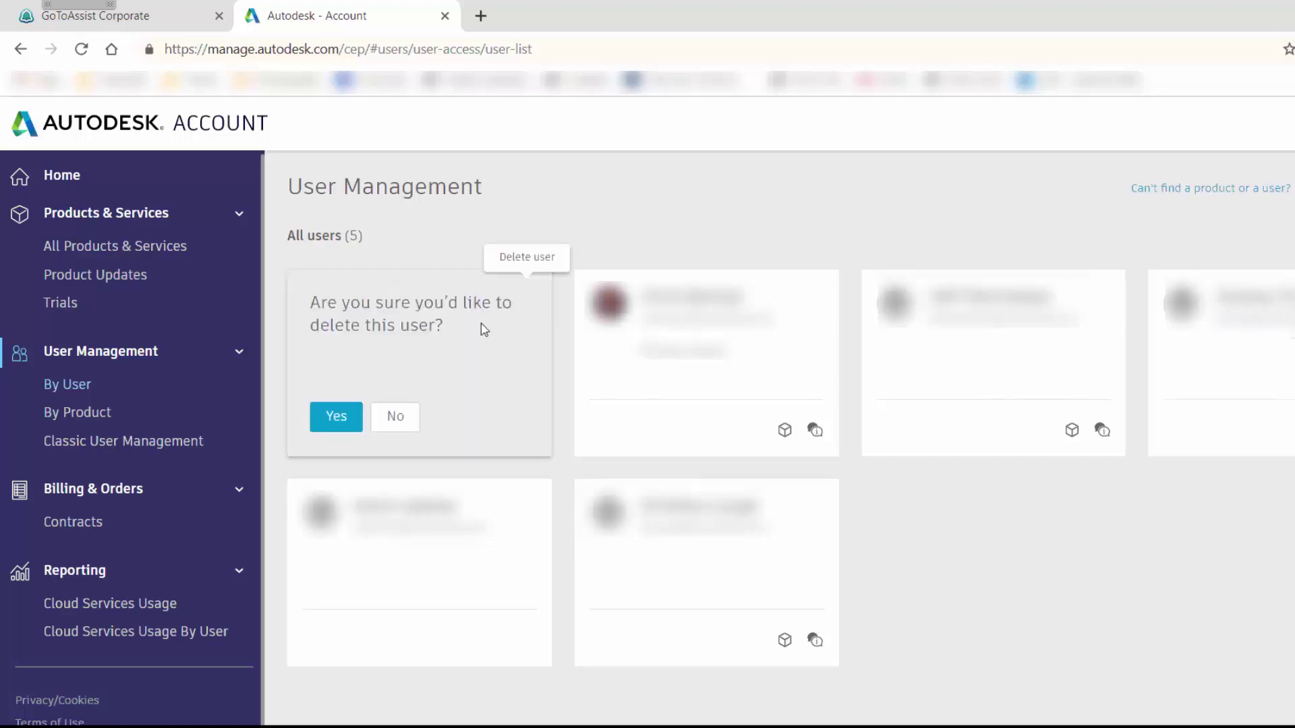
{"action": "left_click", "coordinate": [338, 415]}
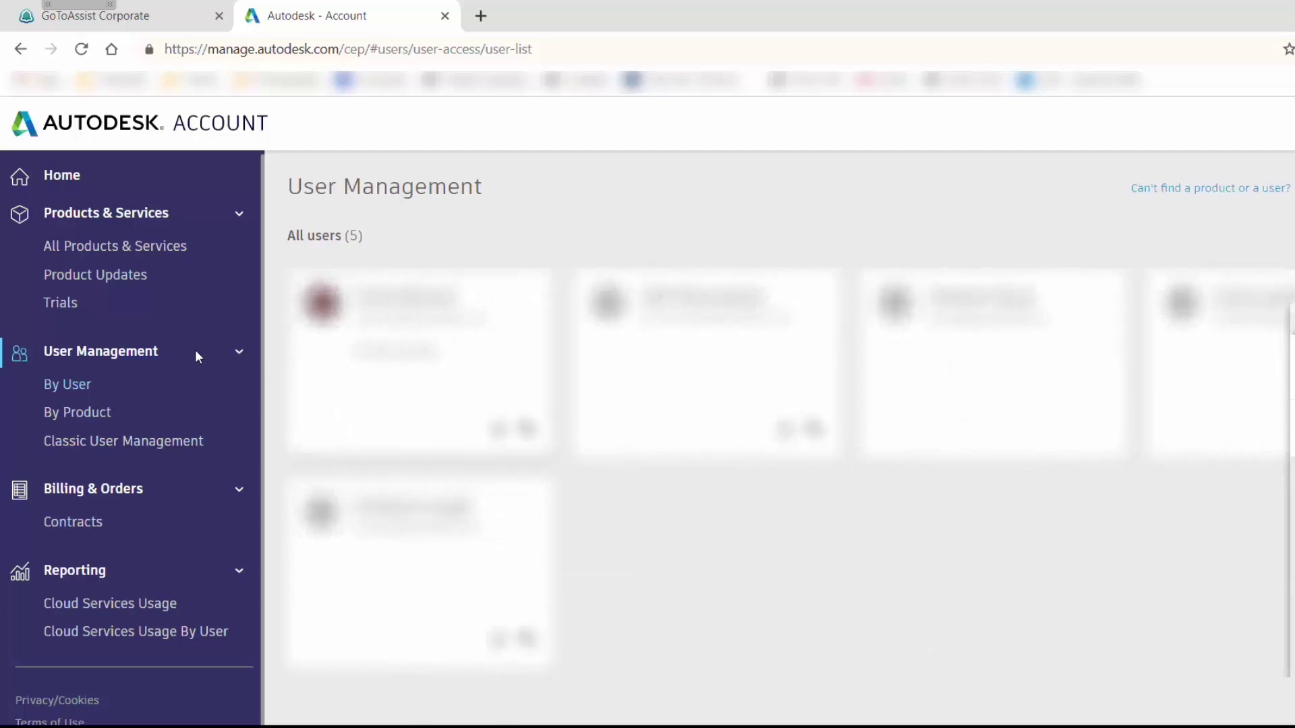
{"action": "left_click", "coordinate": [139, 442]}
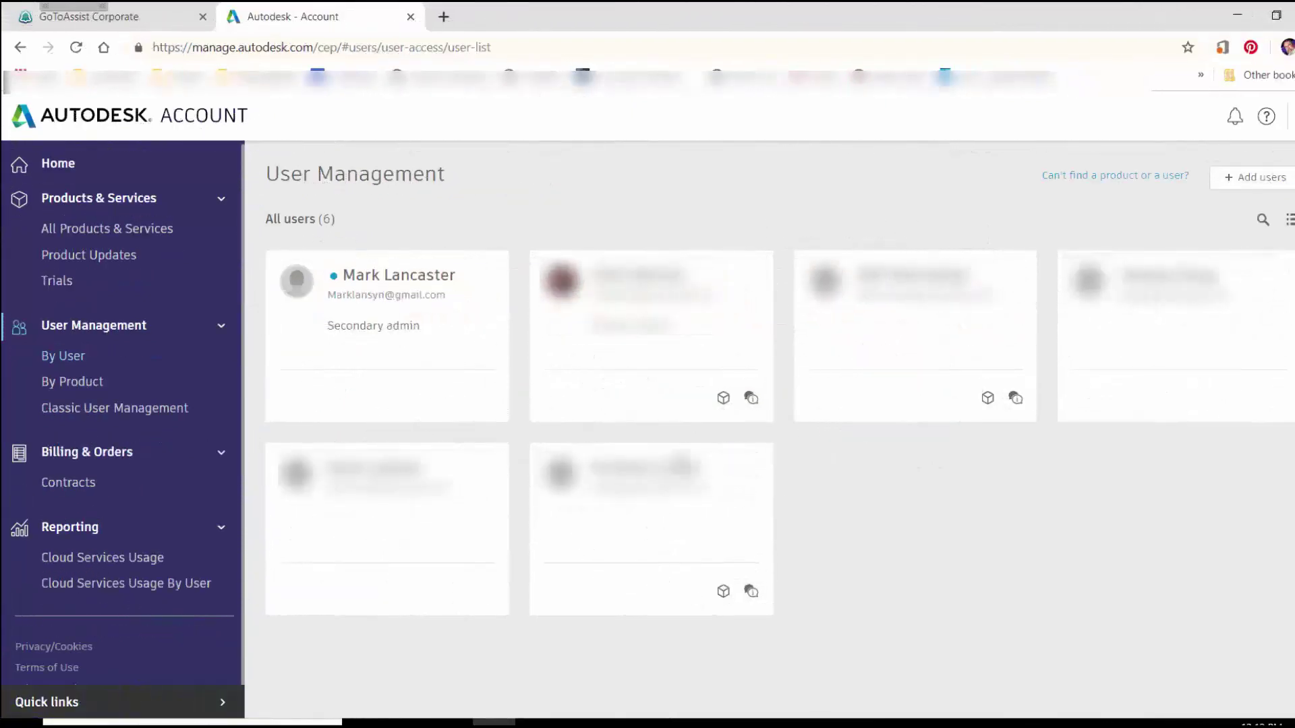
Open the Classic User Management list, then advance to the Autodesk Account user management title slide.
{"action": "mouse_move", "coordinate": [413, 393]}
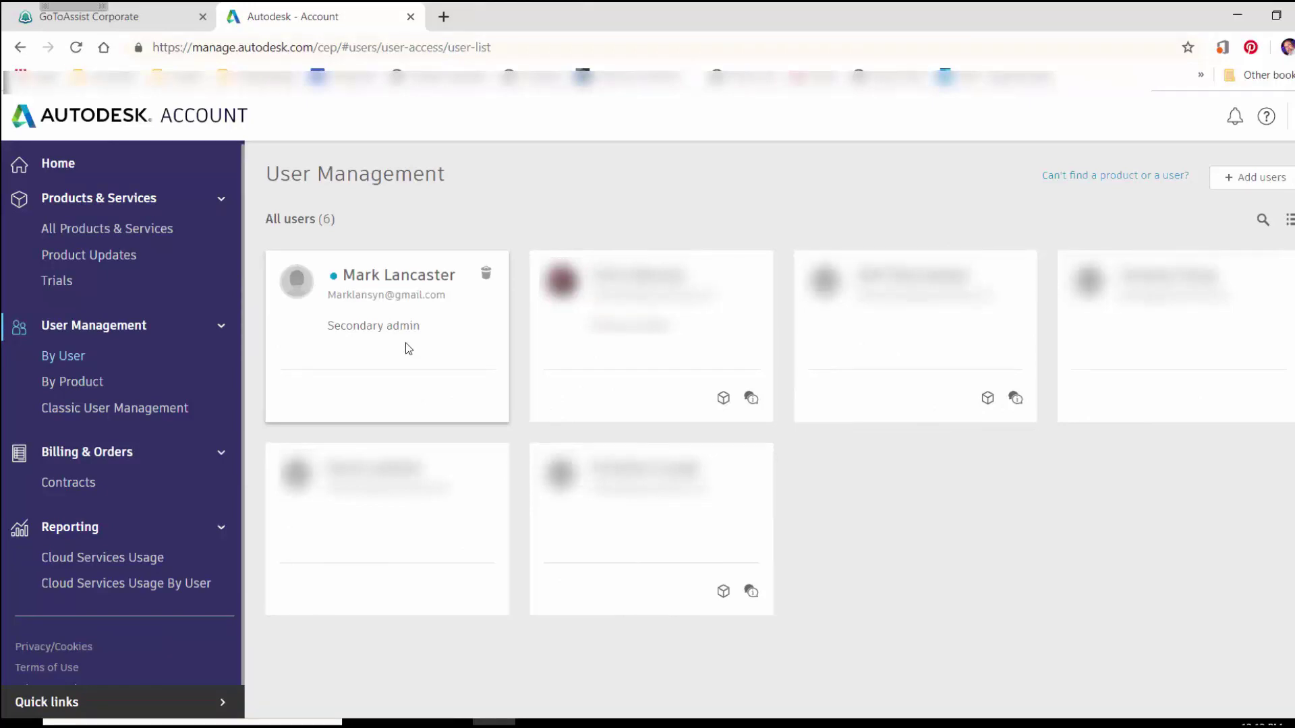
{"action": "left_click", "coordinate": [123, 406]}
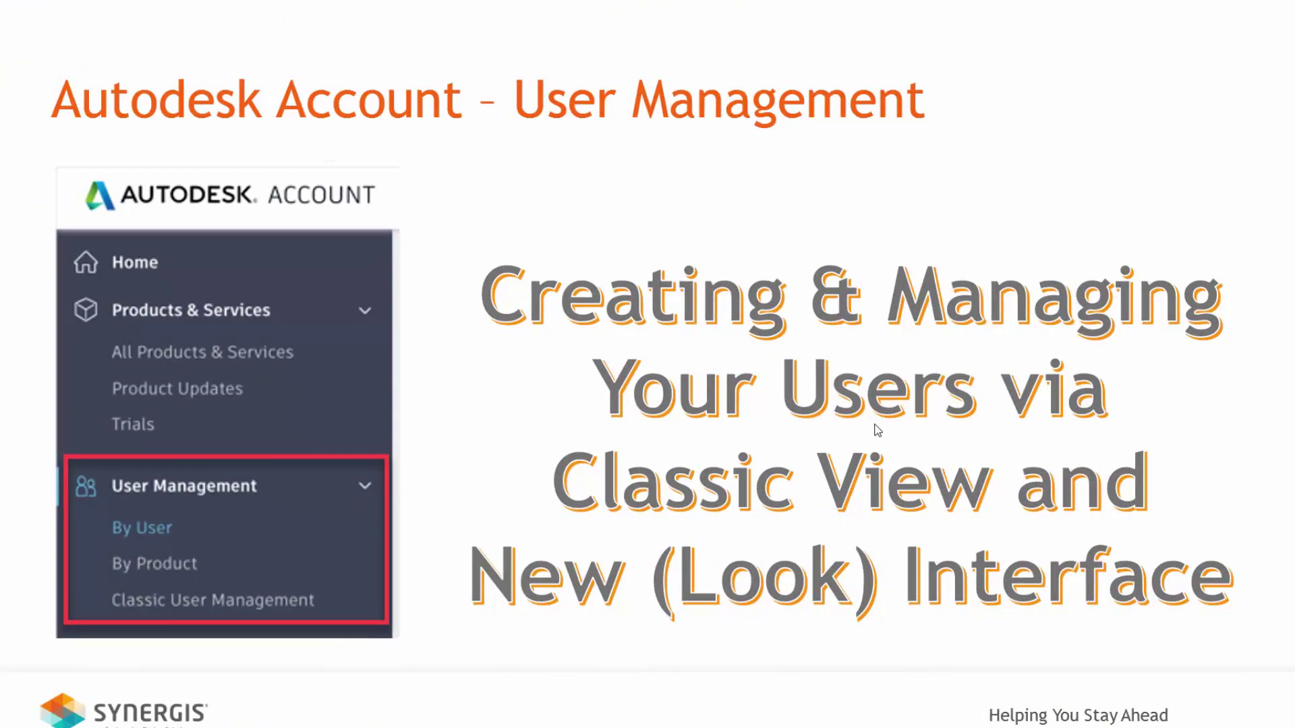
{"action": "key", "text": "Right"}
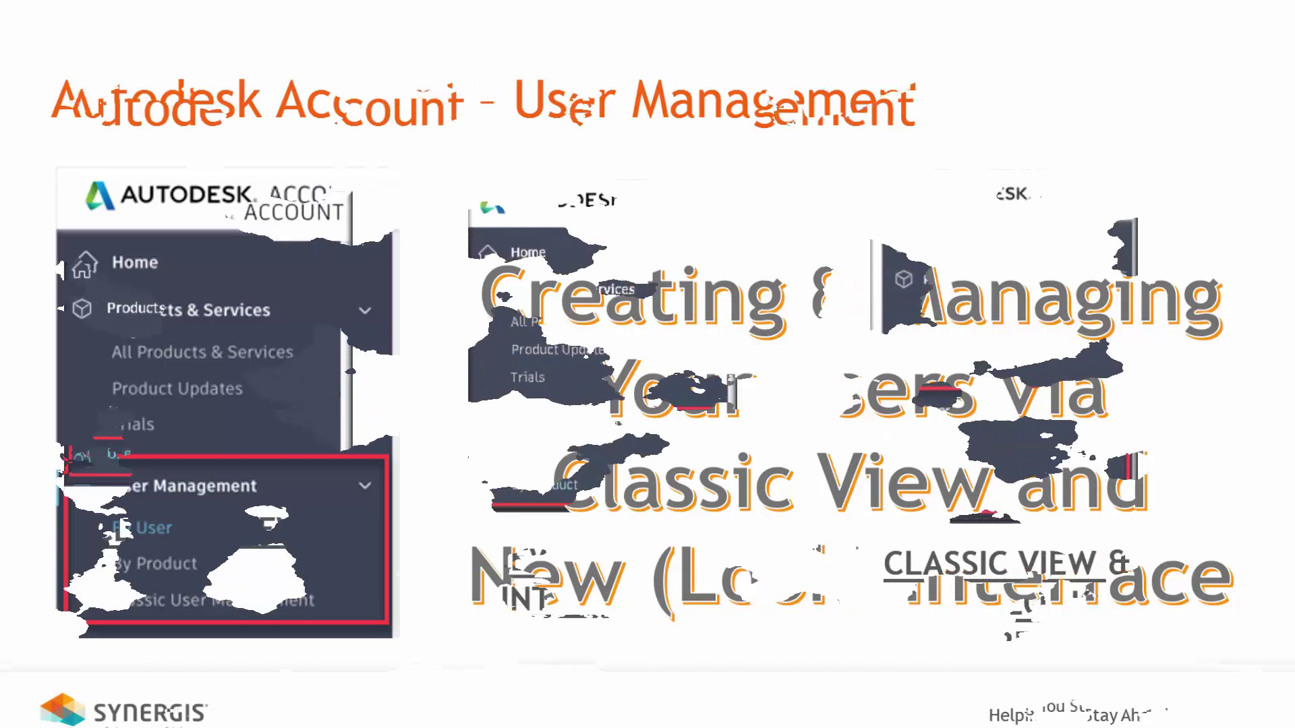